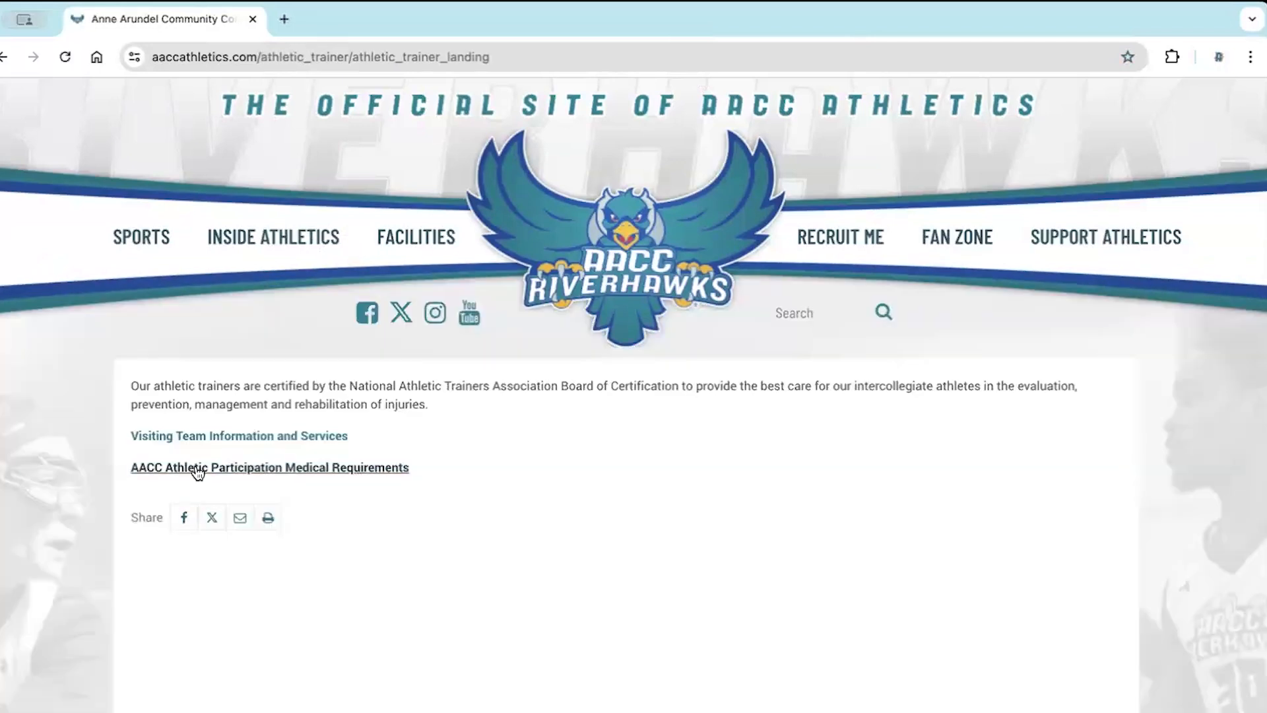
Open the AACC Athletic Participation Medical Requirements page and review it down to the Prospective/New Athletes instructions
click(196, 468)
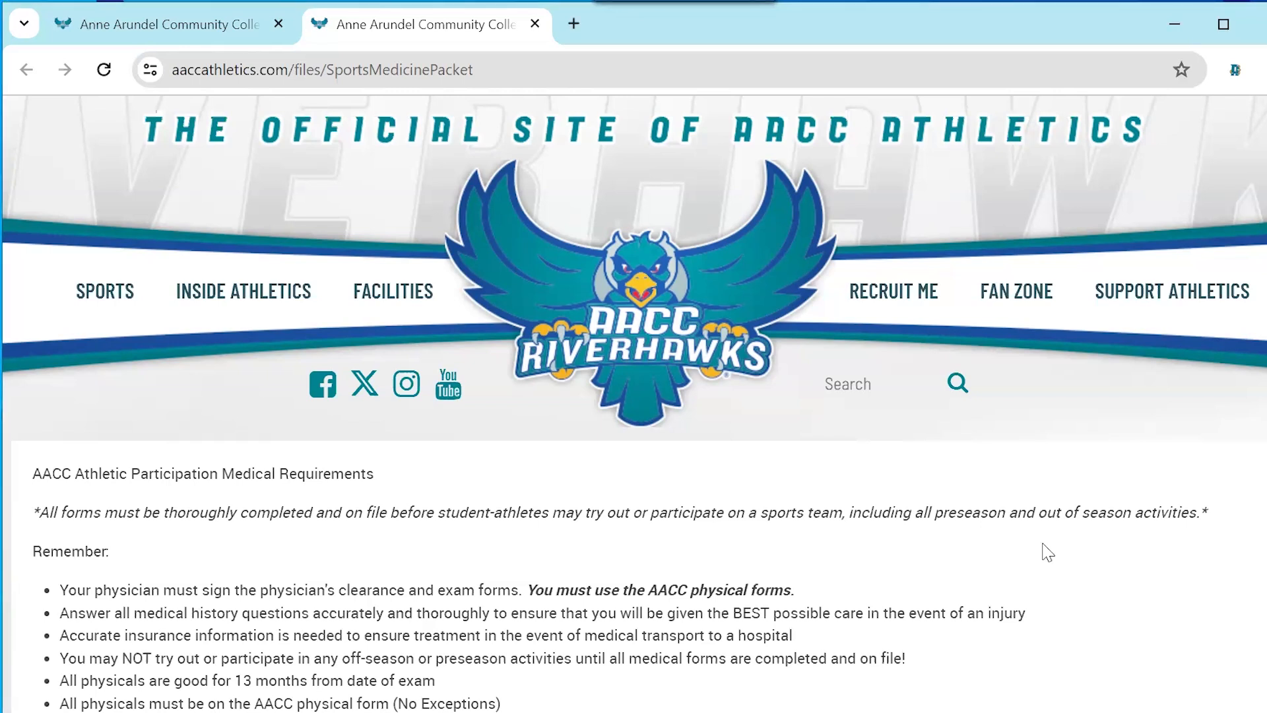
scroll(1046, 552, down, 2)
scroll(1046, 552, down, 2)
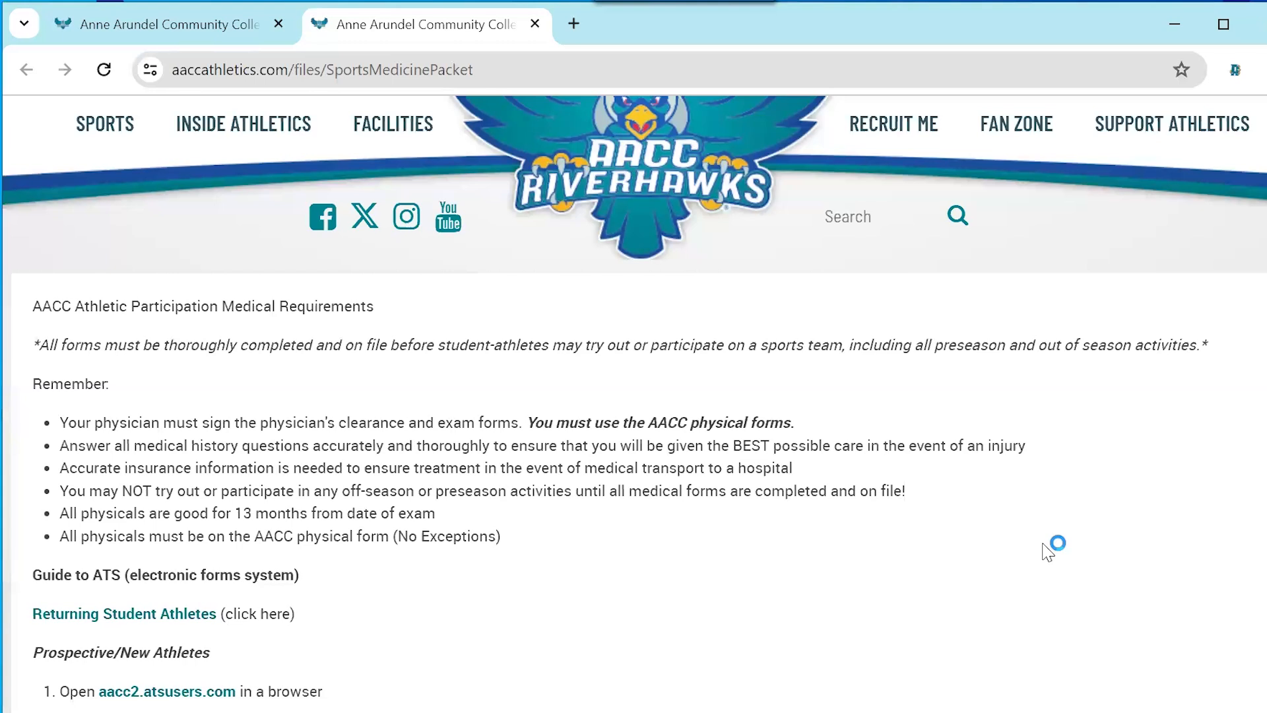
scroll(1048, 551, down, 5)
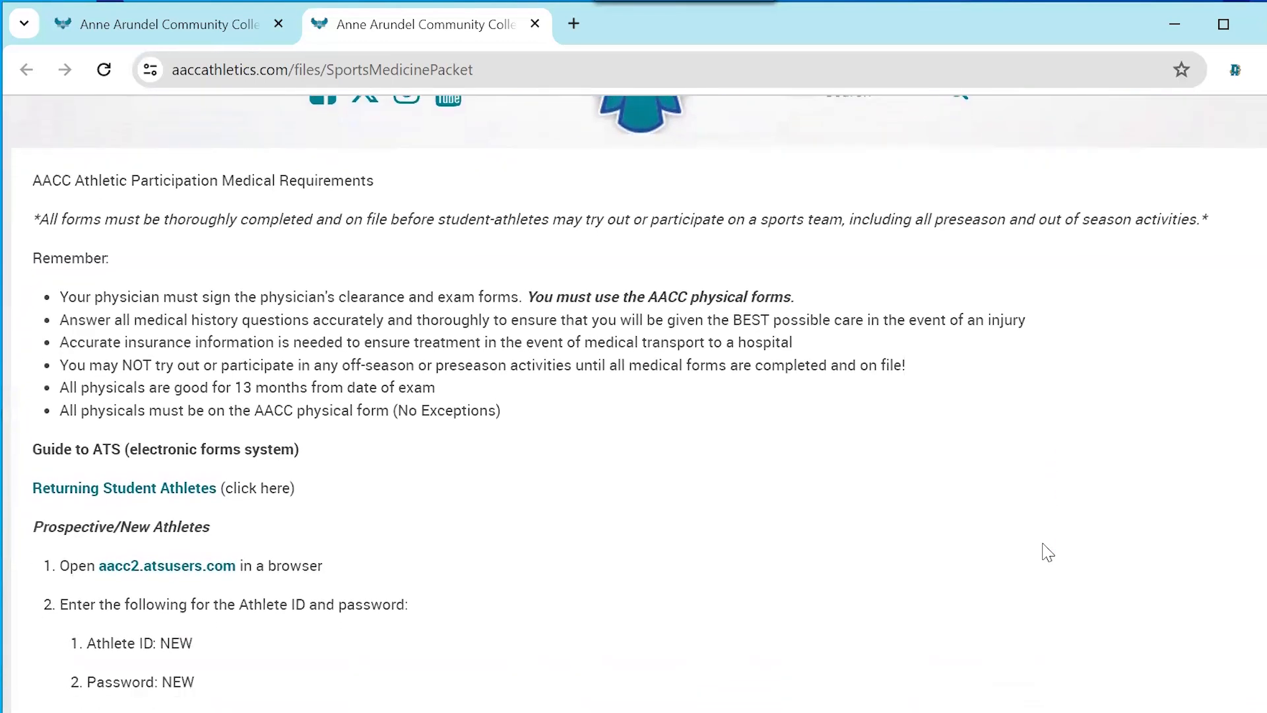
scroll(1046, 552, down, 2)
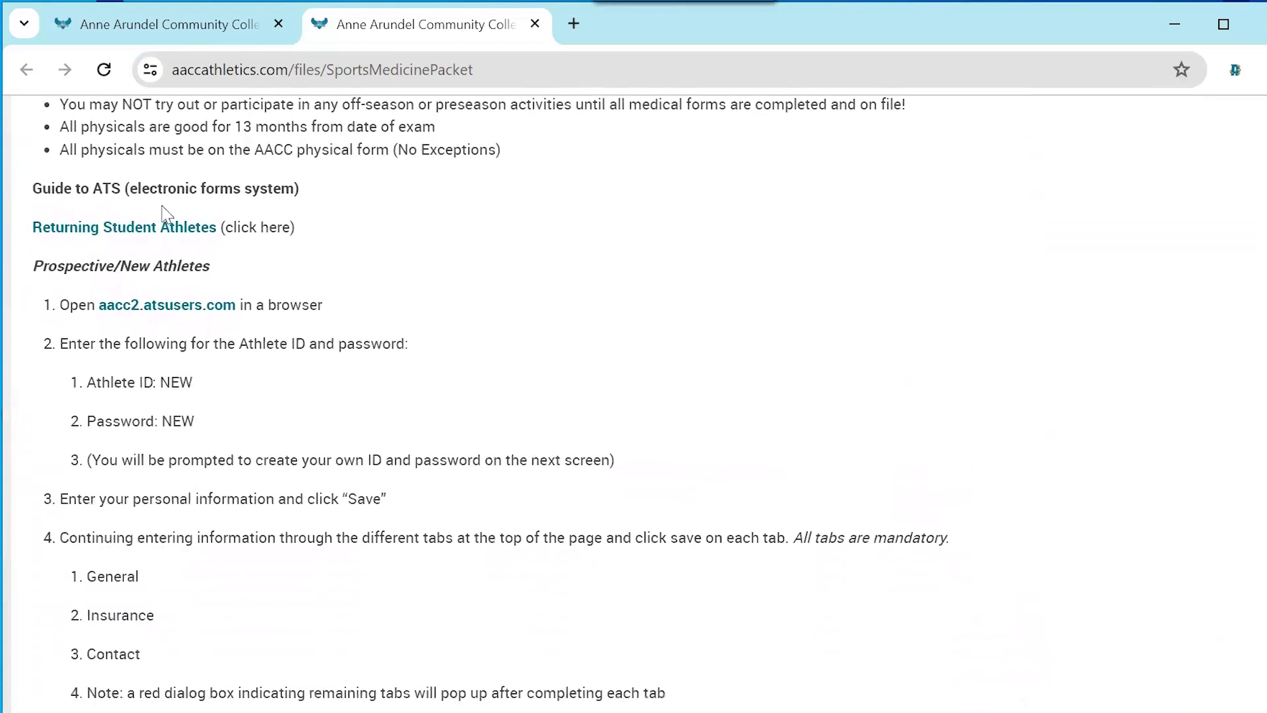
Open the aacc2.atsusers.com link in a new browser tab and switch to that athlete portal login page
right_click(183, 313)
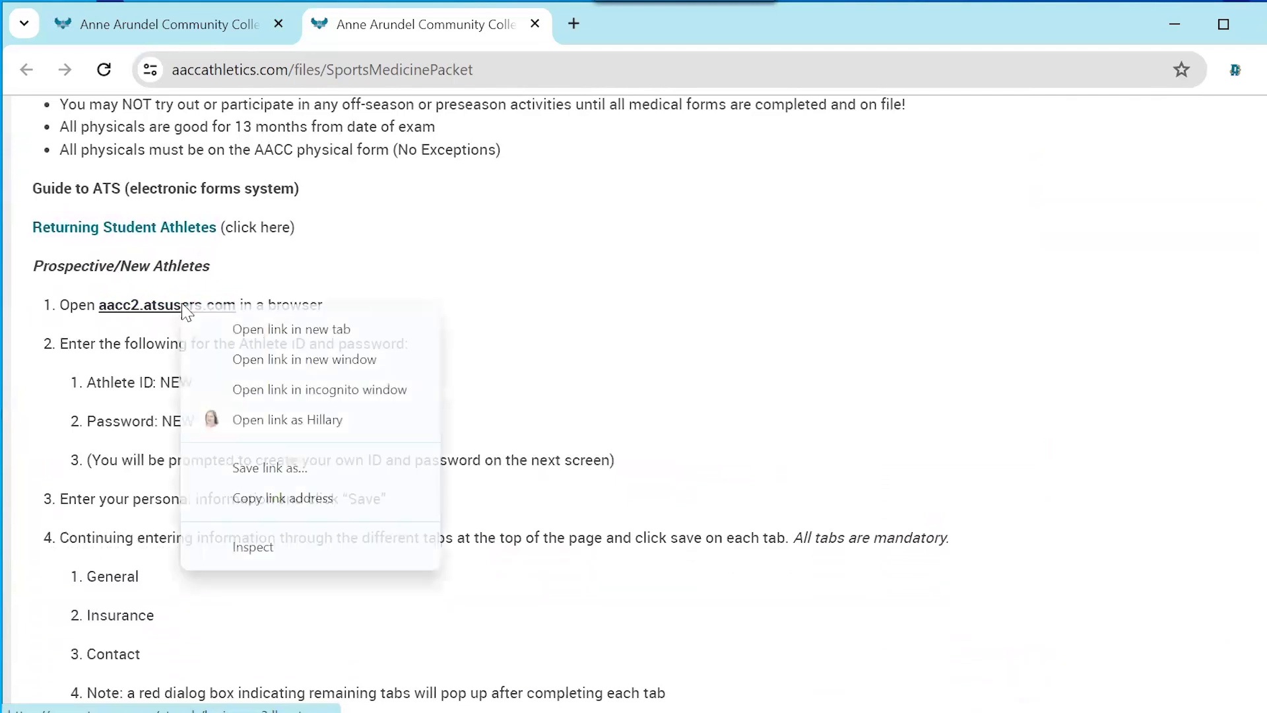
click(221, 338)
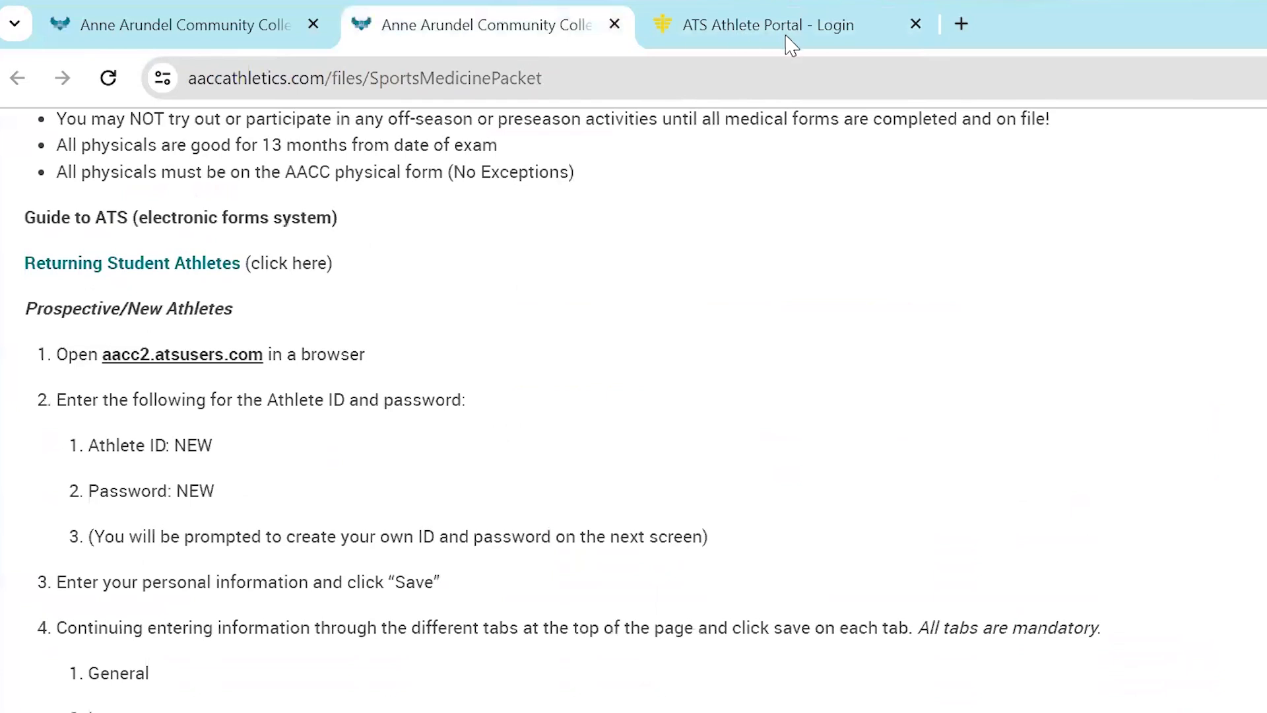
mouse_move(794, 39)
click(787, 37)
Log in to the athlete portal with the new-athlete ID and password given in the instructions
text(new)
click(751, 485)
text(•••)
click(1054, 481)
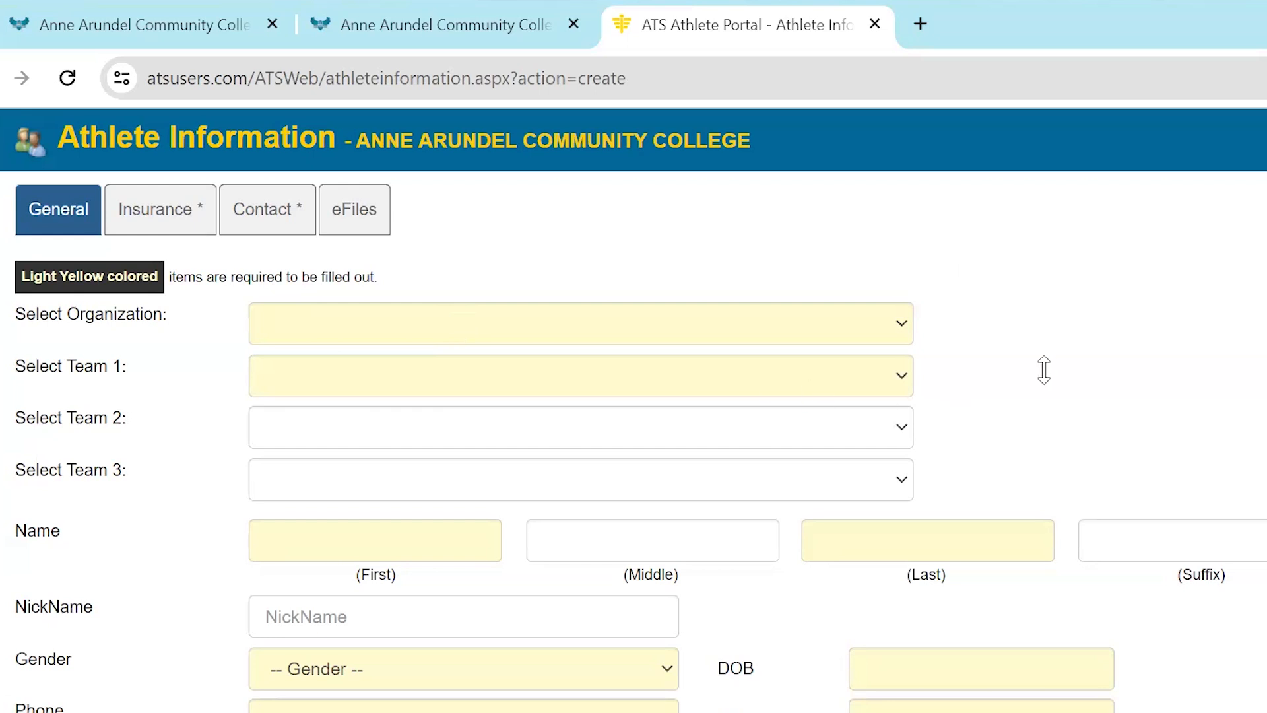
Look over the General form, select AACC as the organization and set Team 1 to AACC Coed Esports
scroll(1043, 369, down, 2)
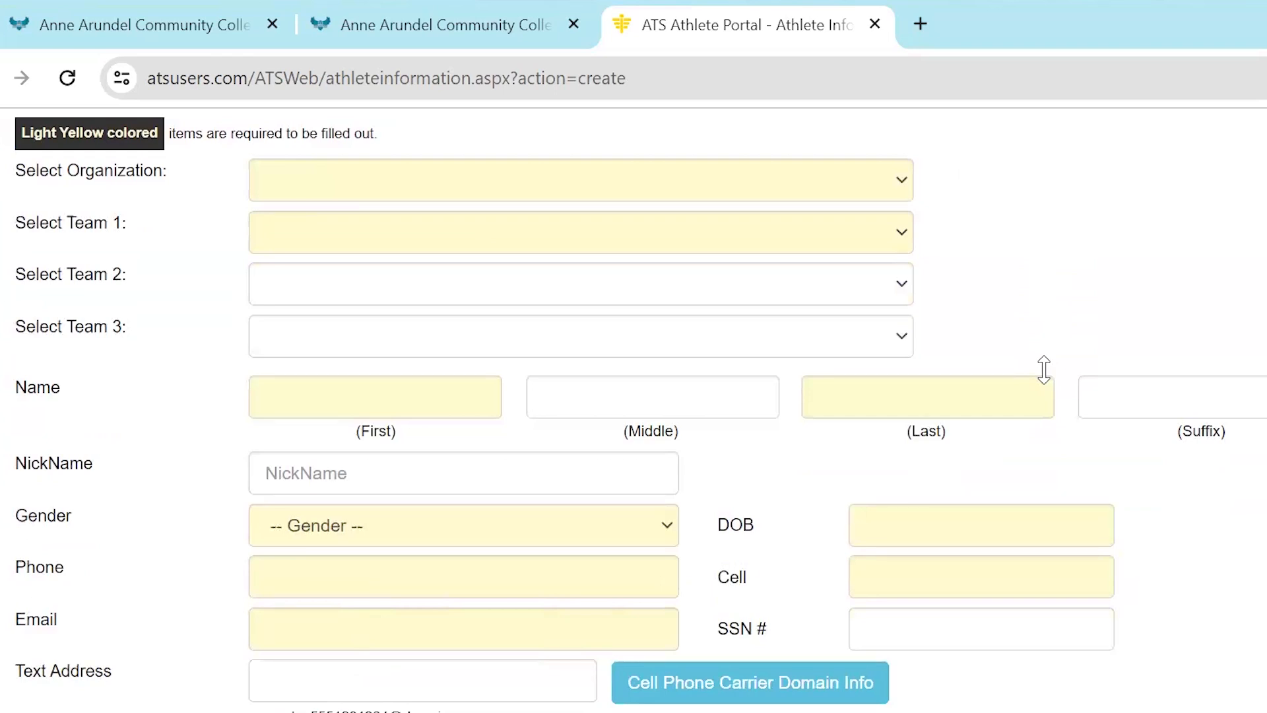
scroll(1044, 370, down, 3)
scroll(1043, 370, down, 3)
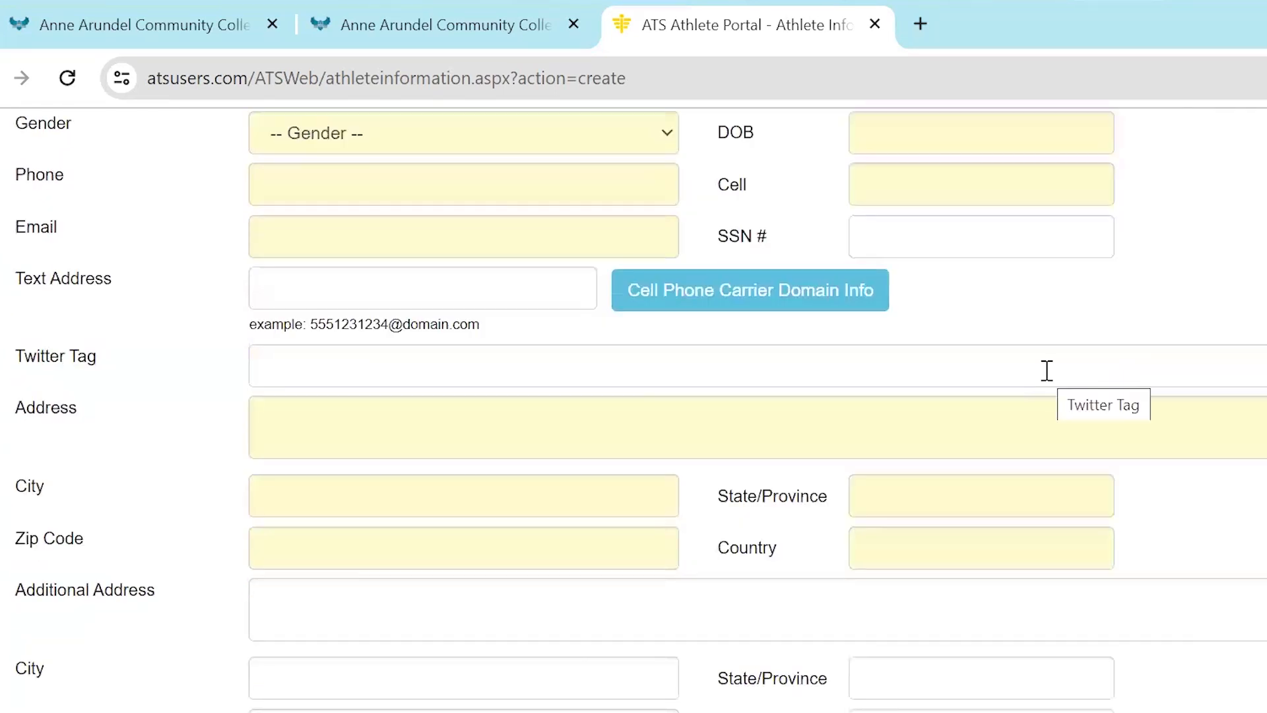
scroll(1046, 369, down, 3)
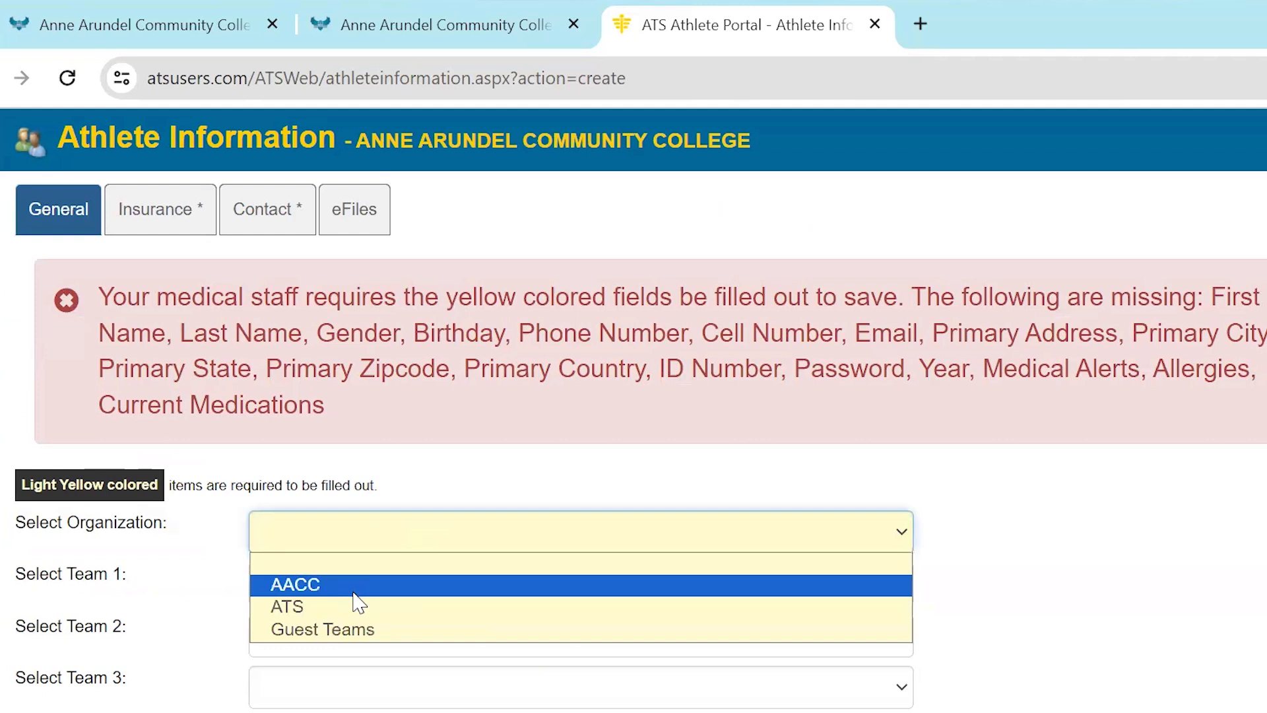
click(353, 589)
click(349, 393)
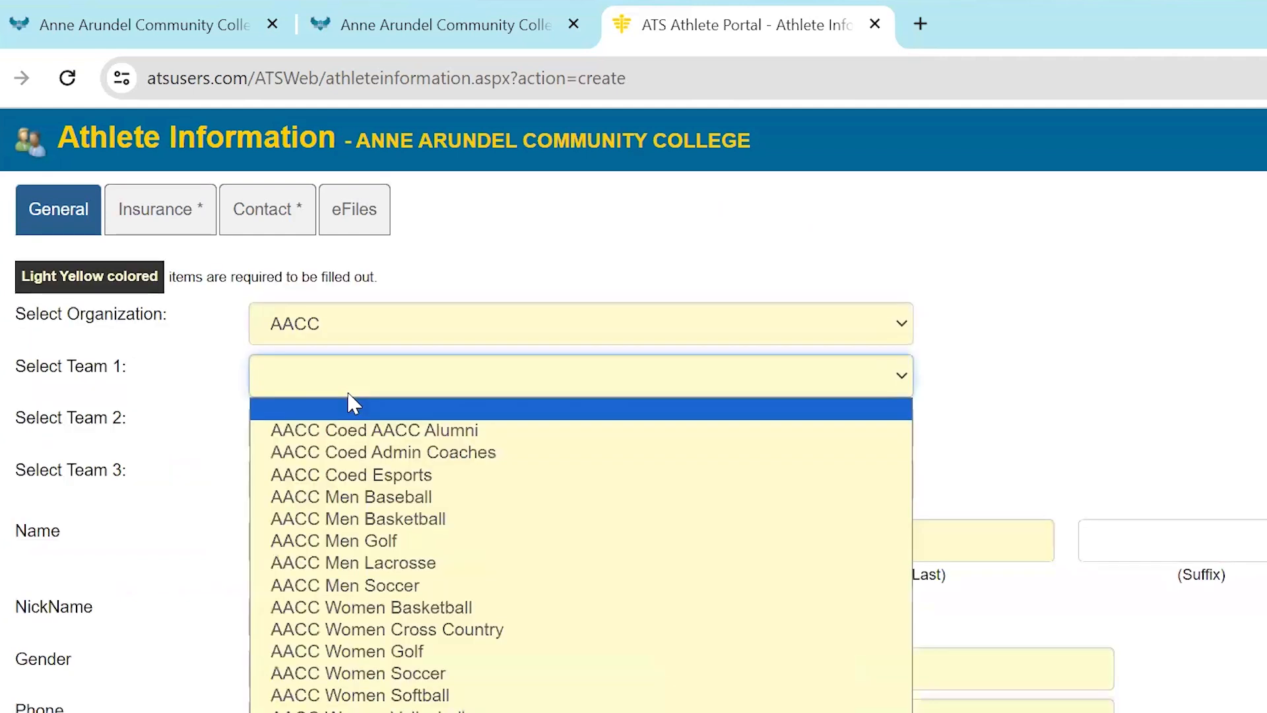
click(347, 475)
Enter the athlete's first and last name, leaving the middle name empty
click(309, 527)
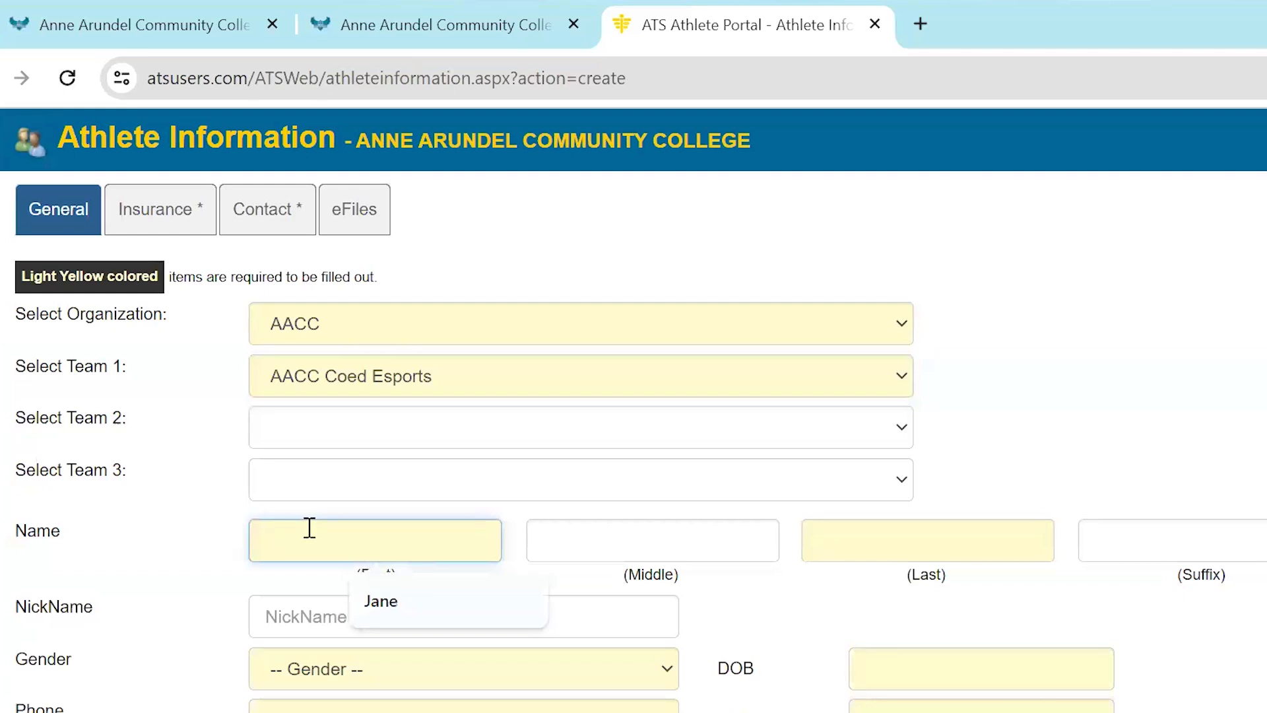
text(Sandy)
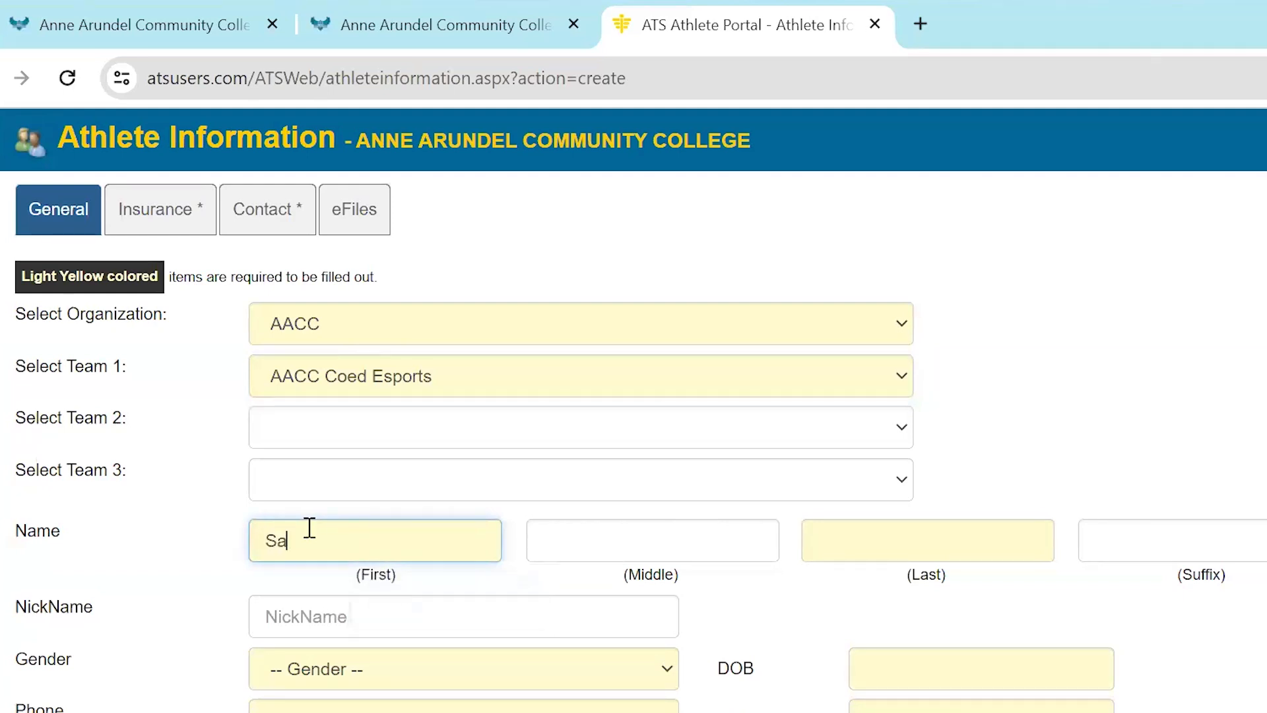
key(Tab)
key(Tab)
text(Athlet)
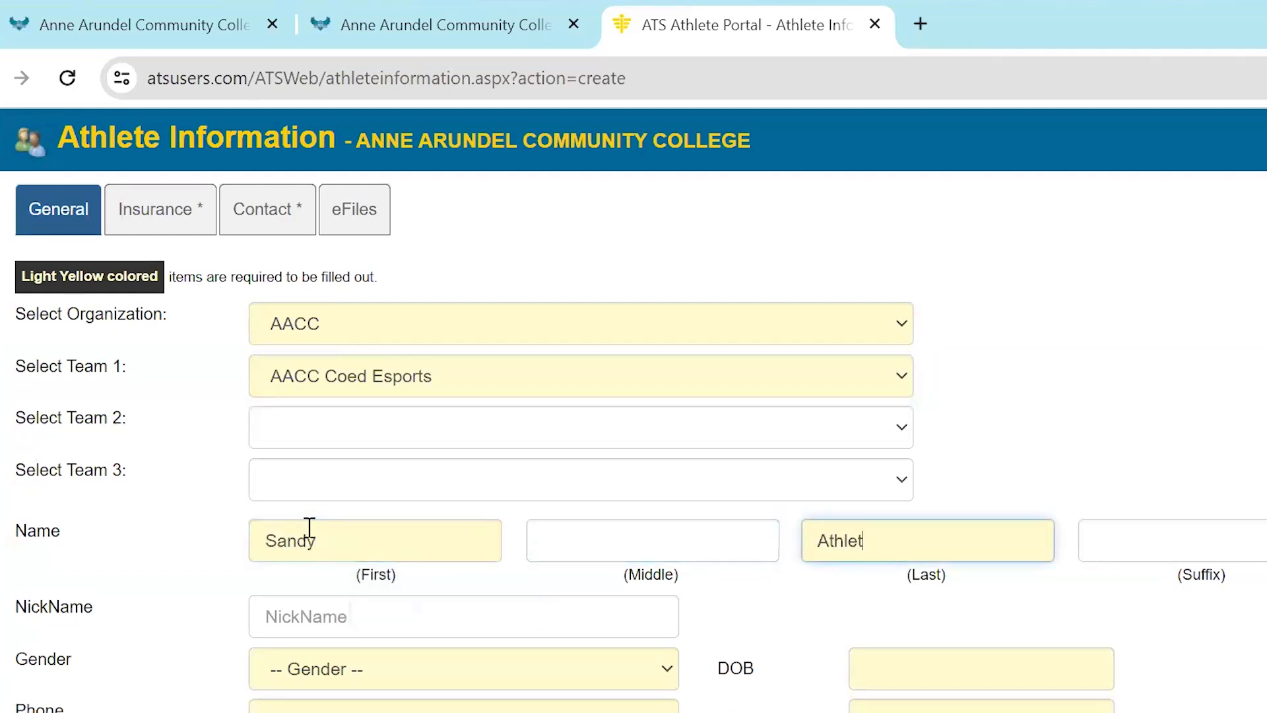
Set the athlete's gender to Female and fill in the date of birth
click(415, 678)
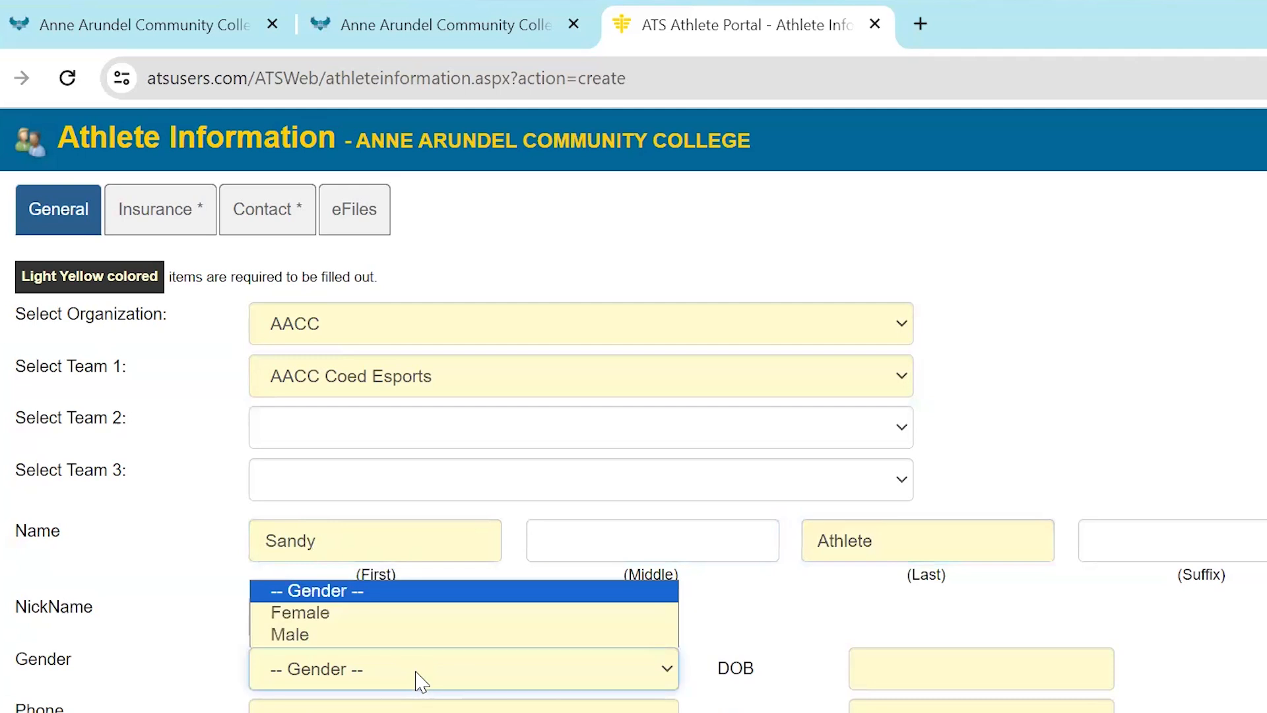
click(474, 624)
scroll(472, 613, down, 2)
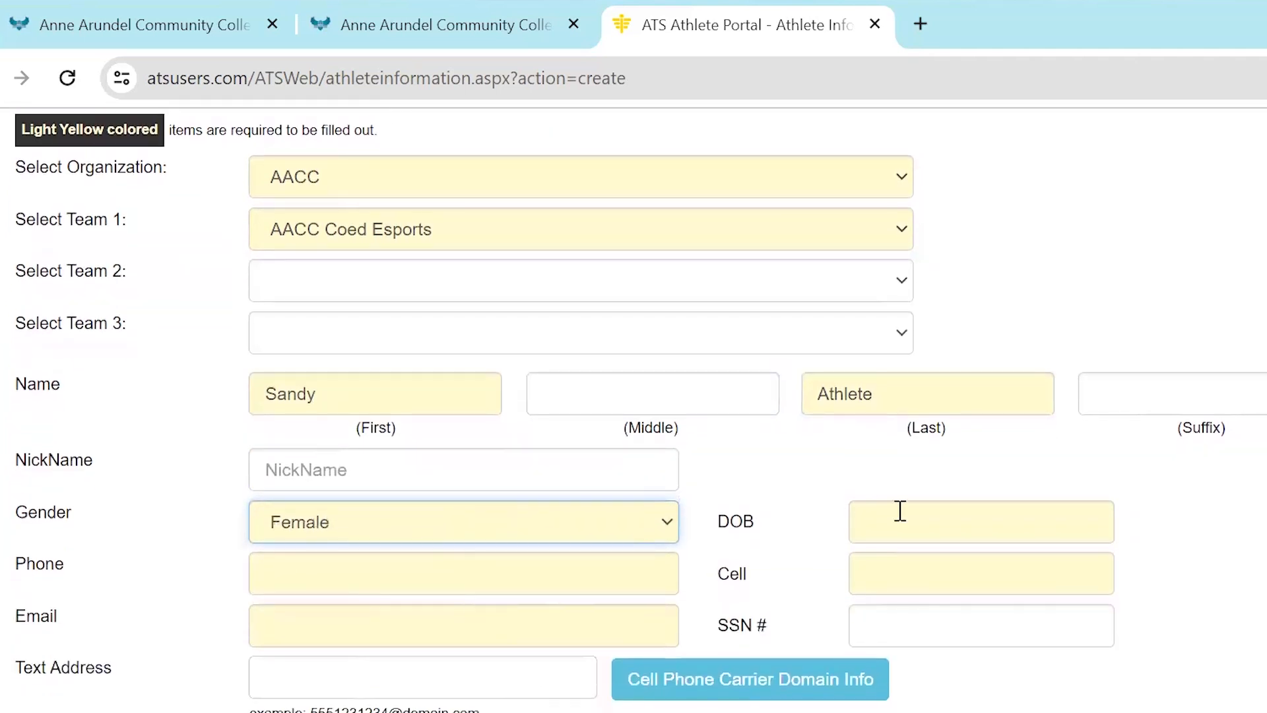
click(949, 520)
click(1032, 581)
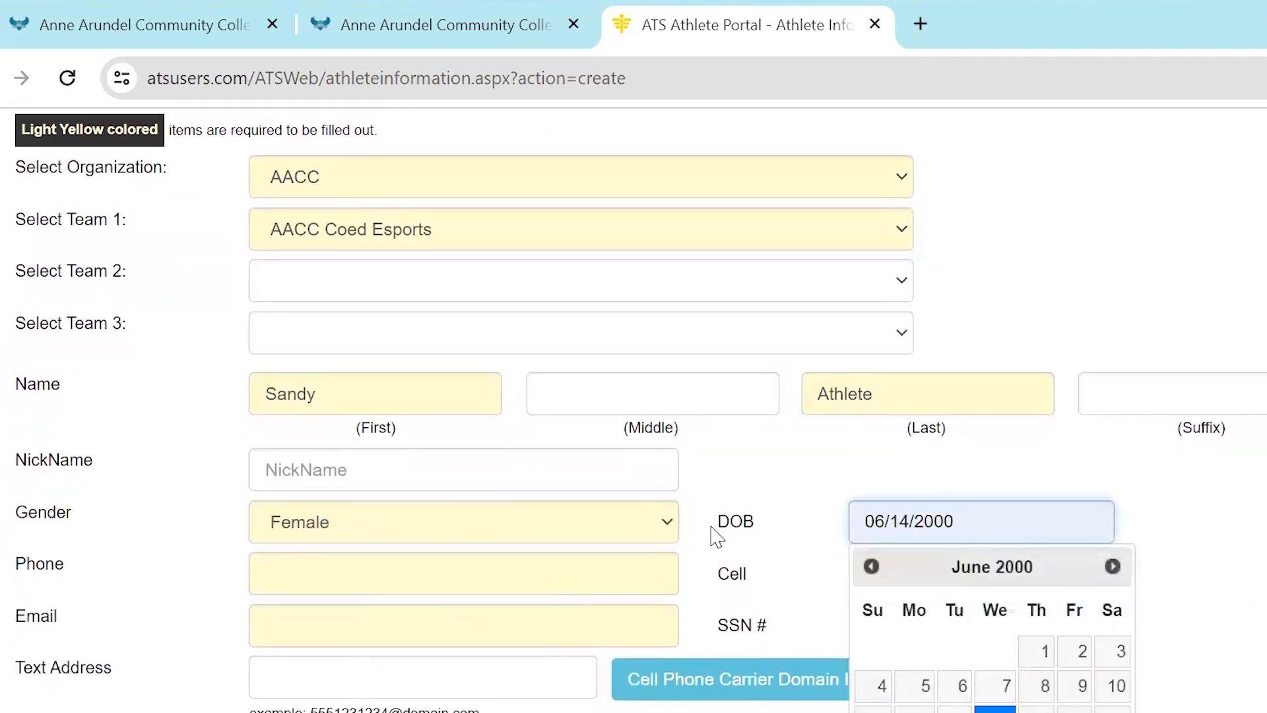
Fill in the athlete's phone number, cell number and e-mail address
click(564, 572)
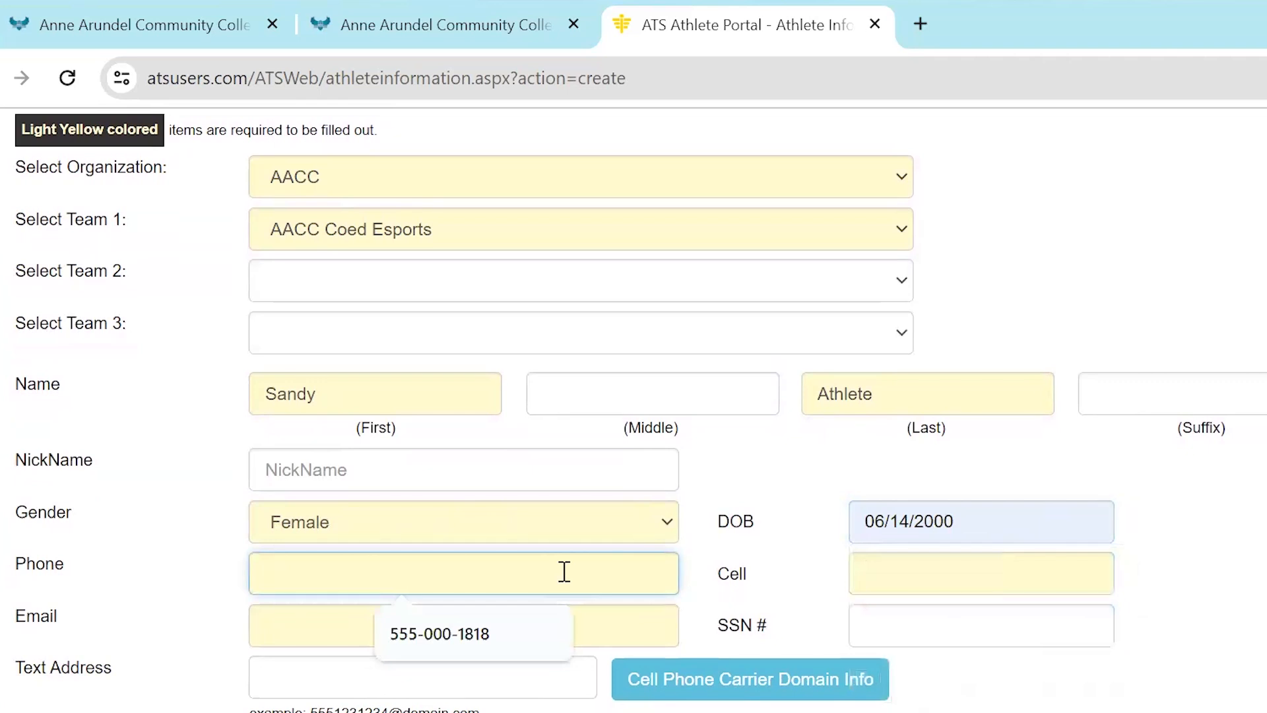
click(512, 635)
click(883, 571)
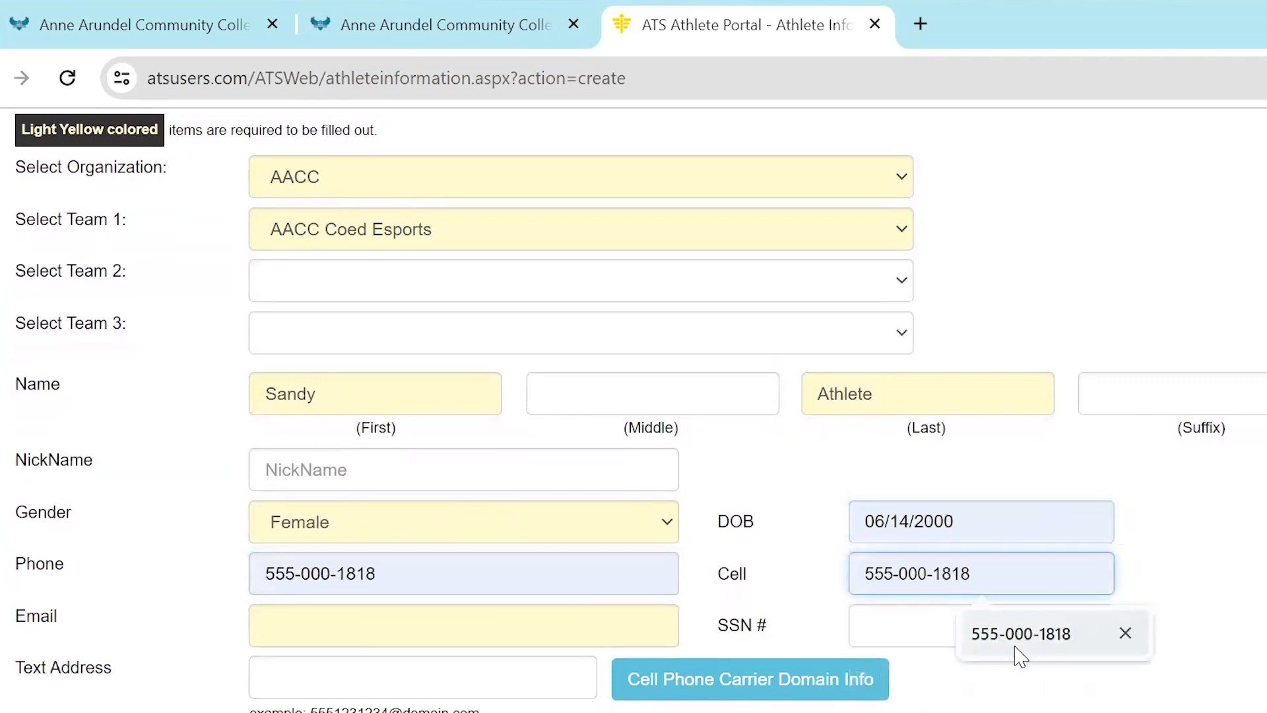
click(1021, 657)
click(455, 636)
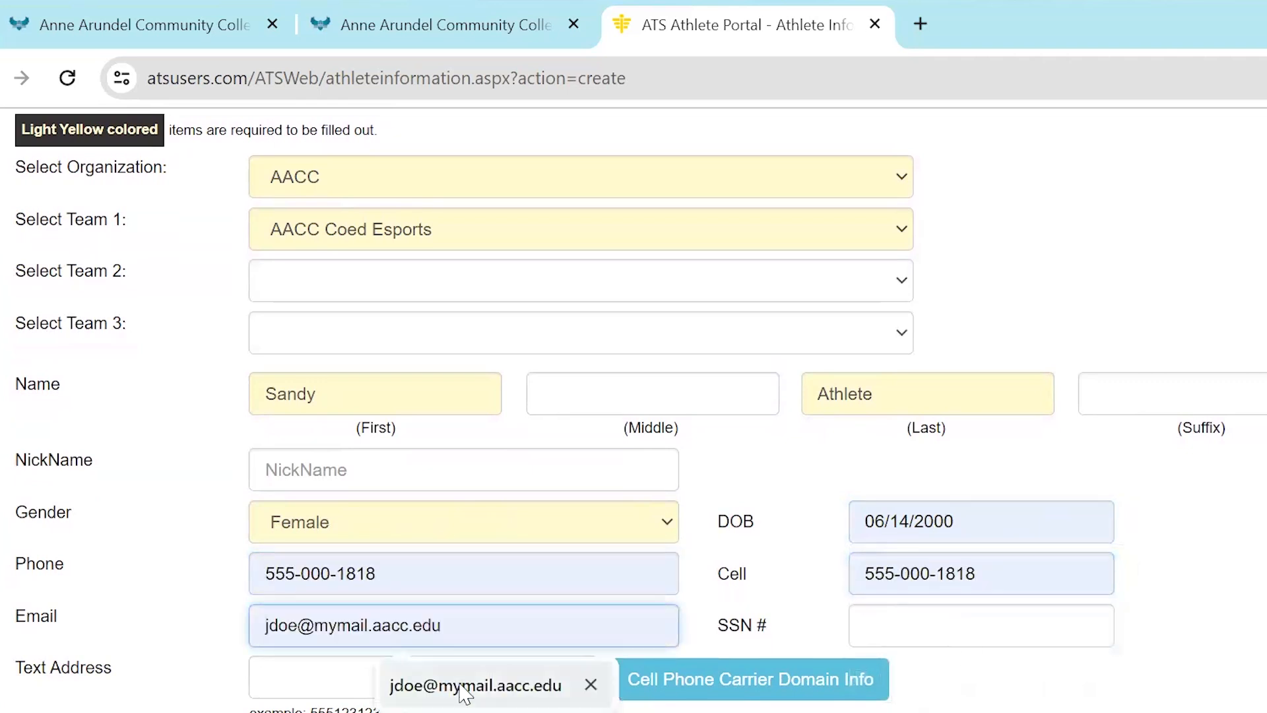
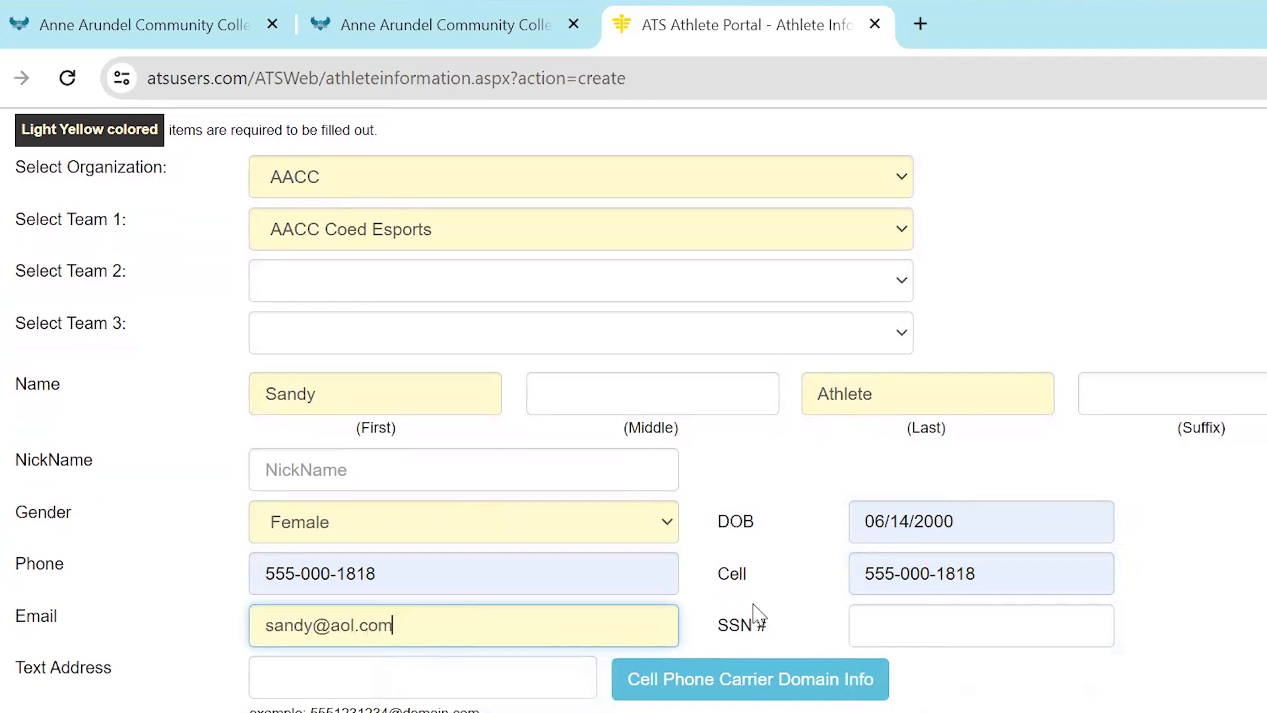
Enter the athlete's street address in the primary Address field
scroll(756, 613, down, 5)
click(416, 518)
text(101 Colel)
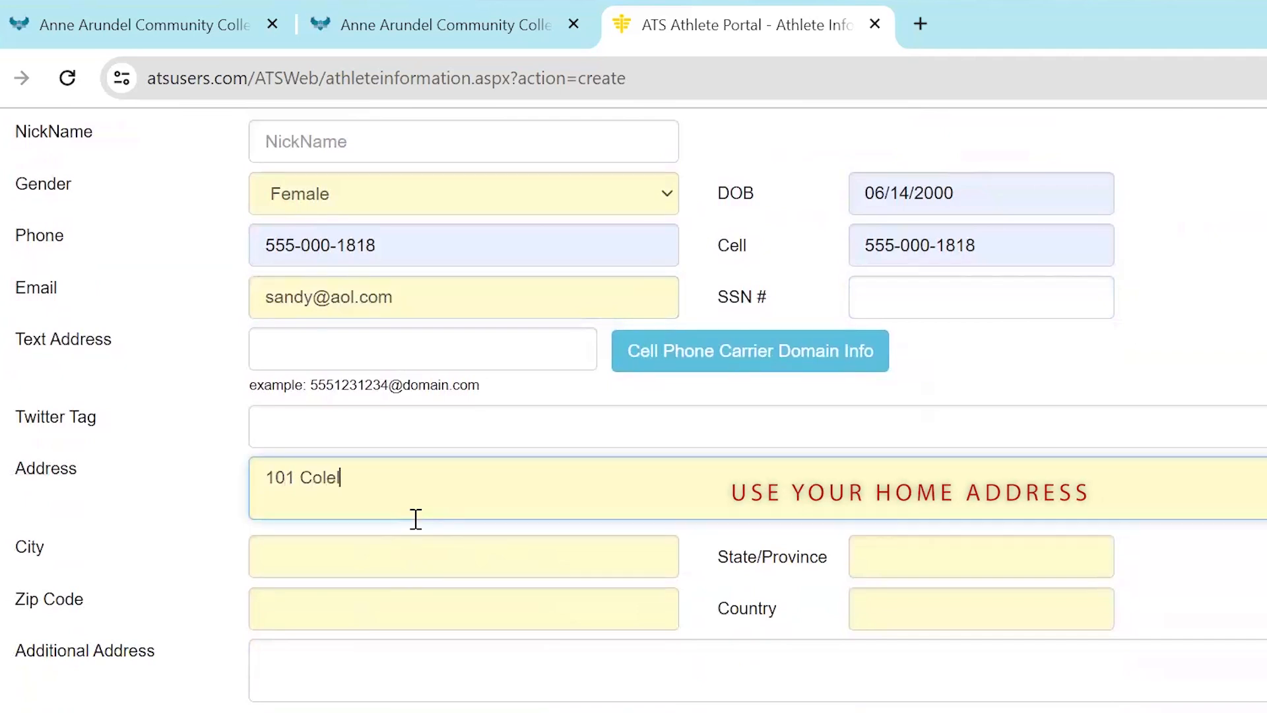
text(geege parkway)
Complete the primary address with the city, state and zip code, and set the country to USA
key(Tab)
text(Arnold)
key(Tab)
text(MD)
key(Tab)
text(21012)
key(Tab)
text(USA)
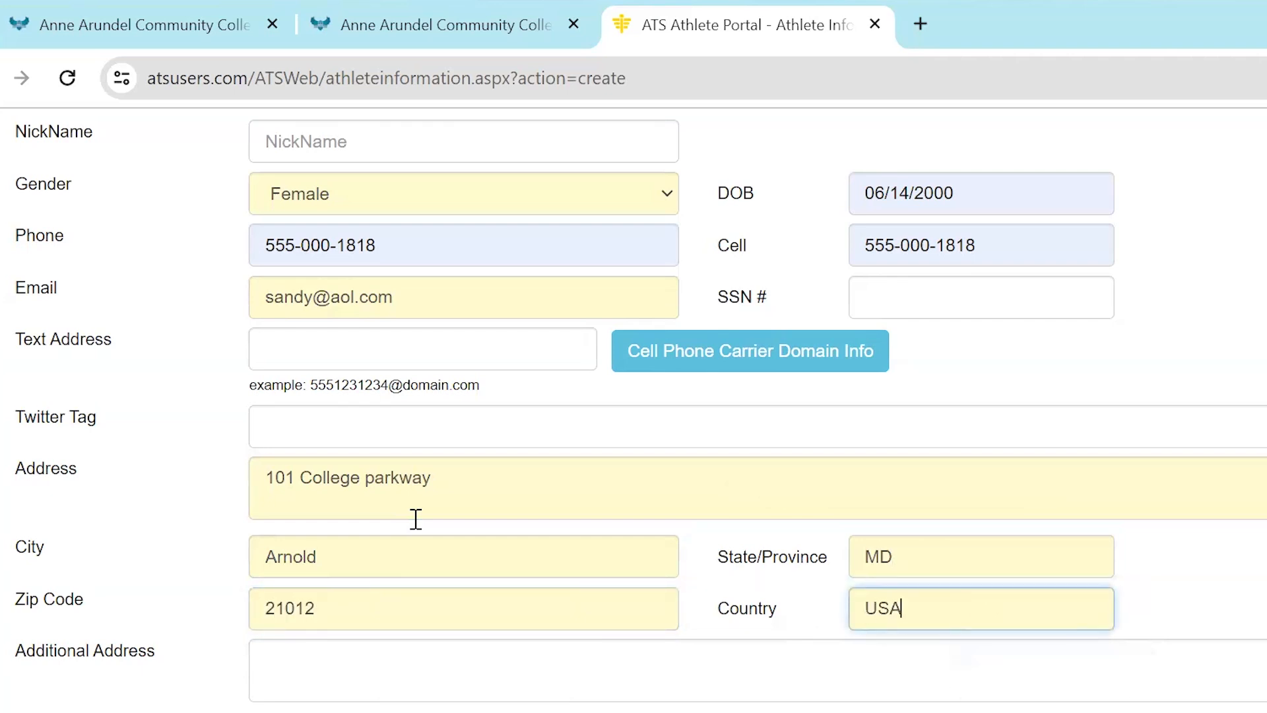
Enter a username and an account password for logging into the athlete portal
scroll(740, 603, down, 3)
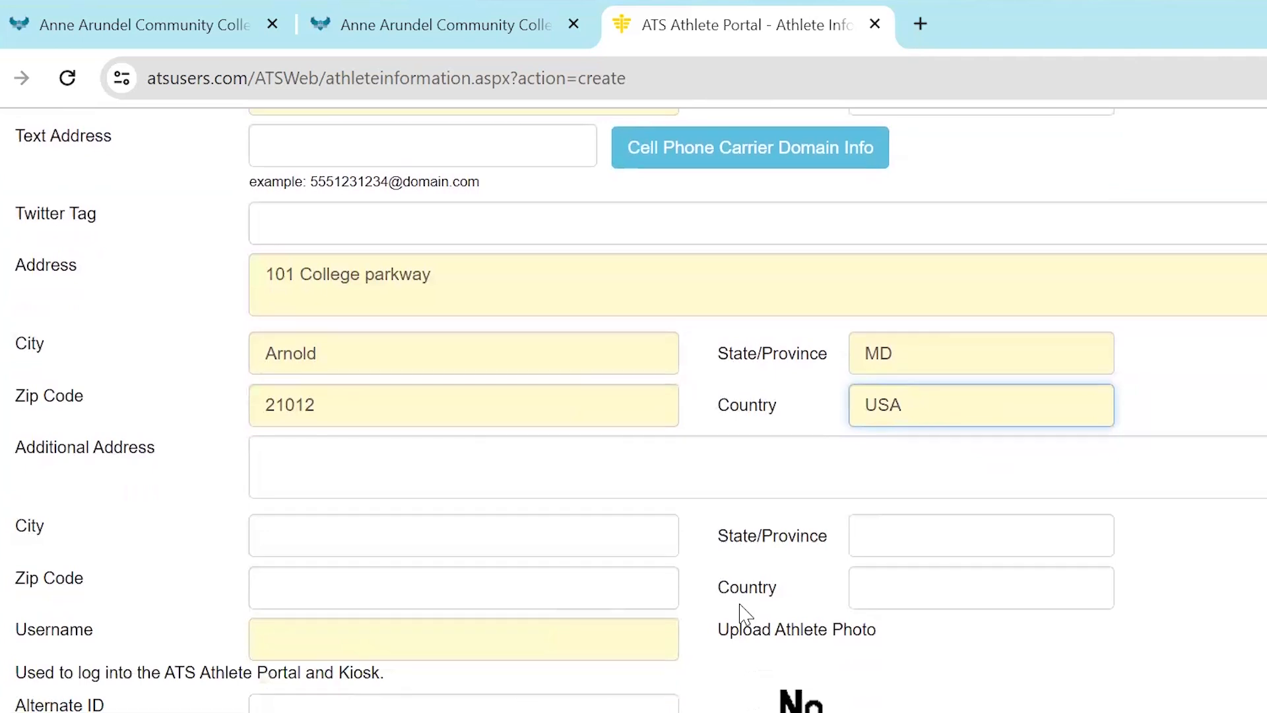
scroll(740, 602, down, 2)
click(425, 525)
text(sandyathlete)
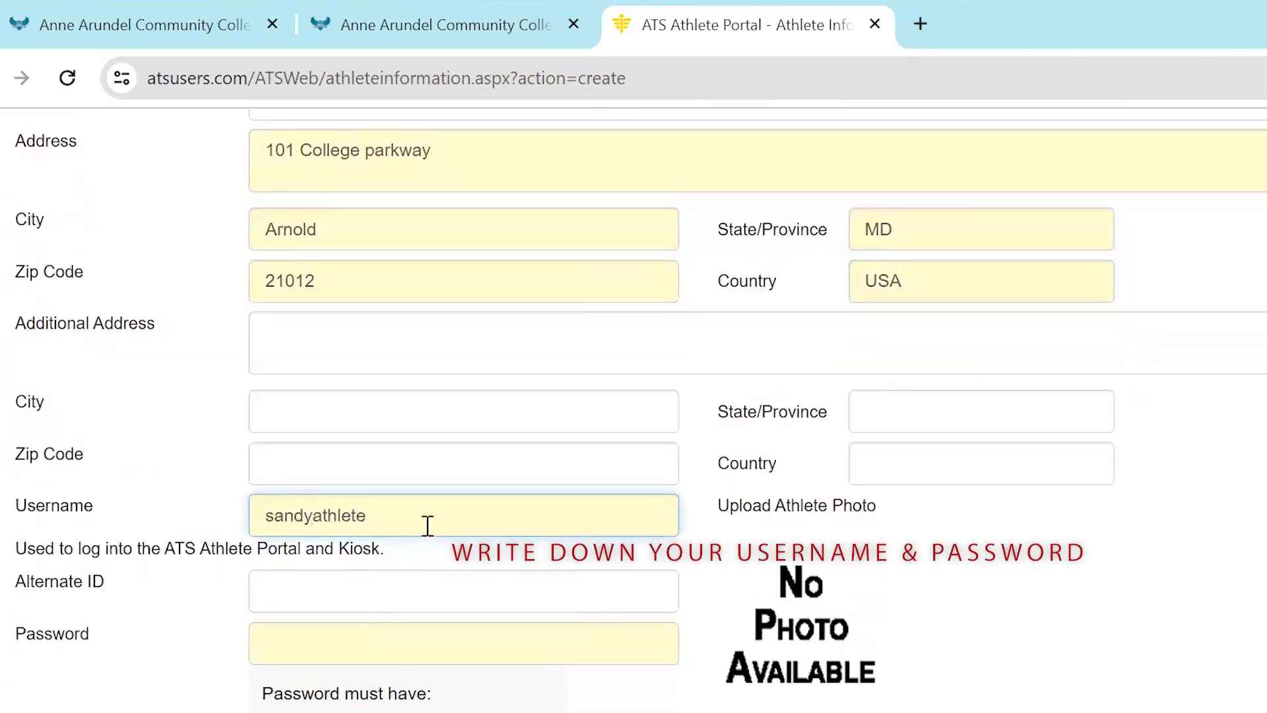
click(375, 640)
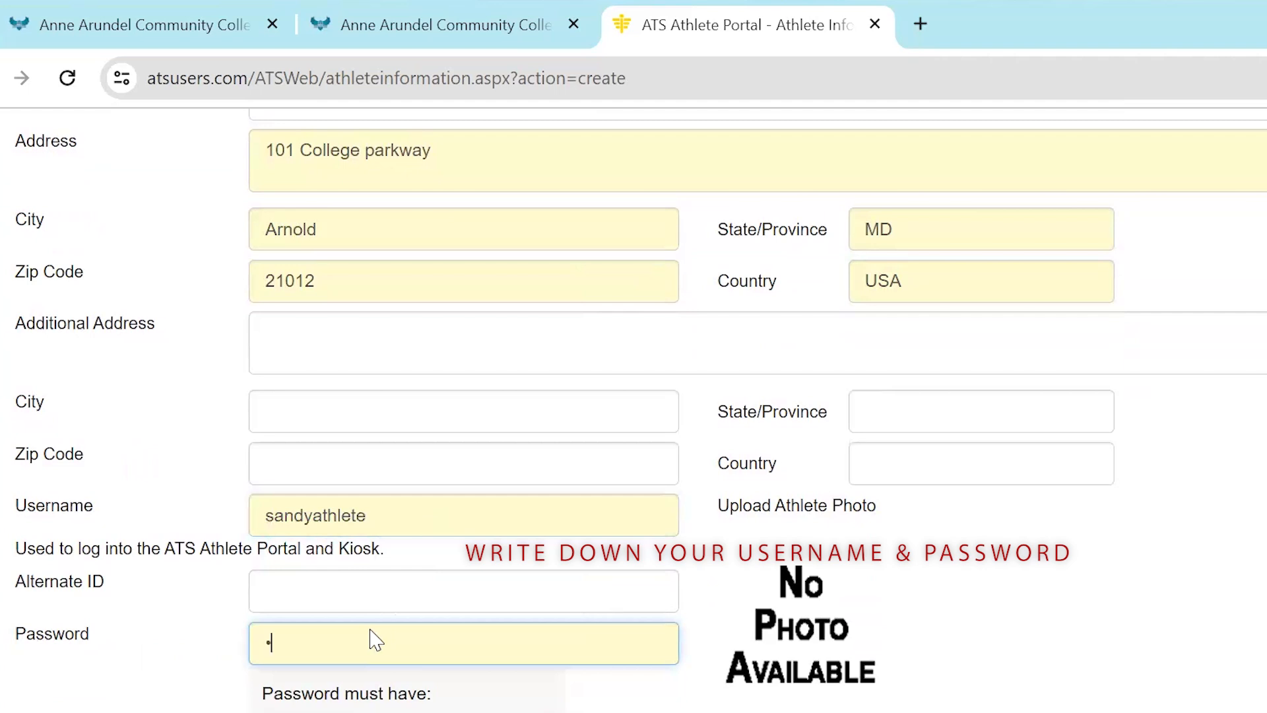
text(••••••••••)
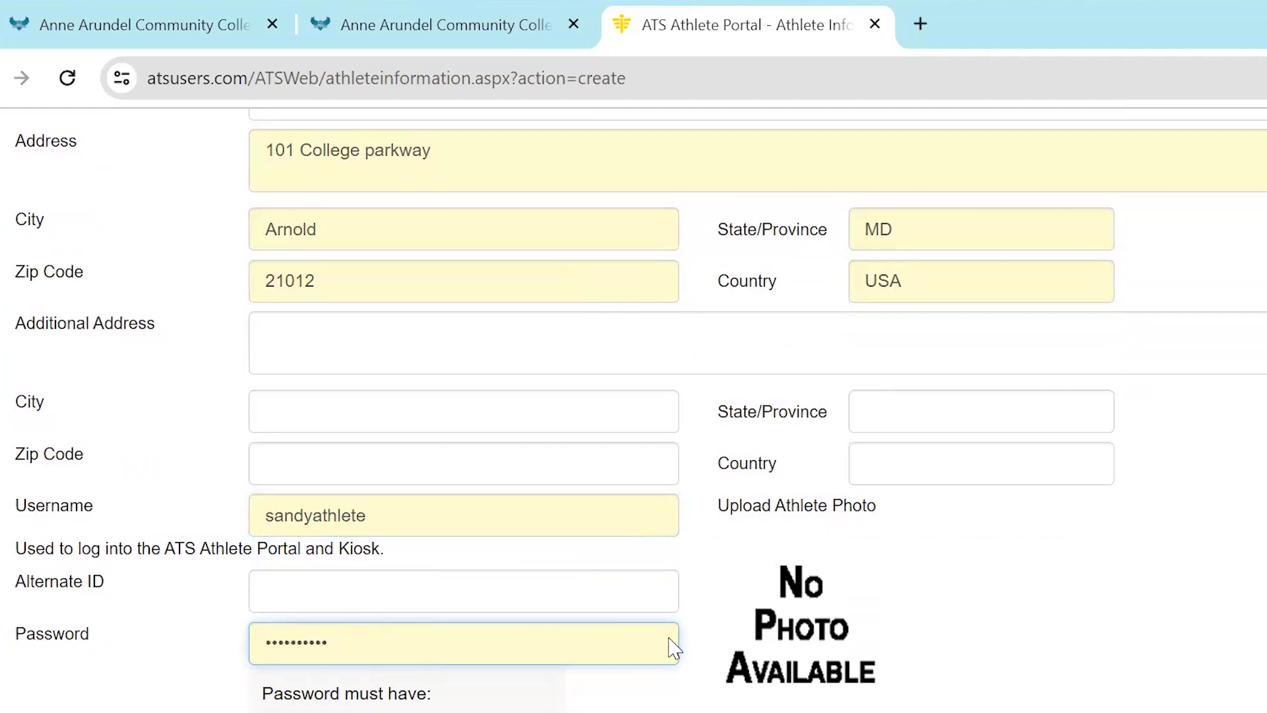
Set the athlete's year to Freshman
scroll(674, 647, down, 3)
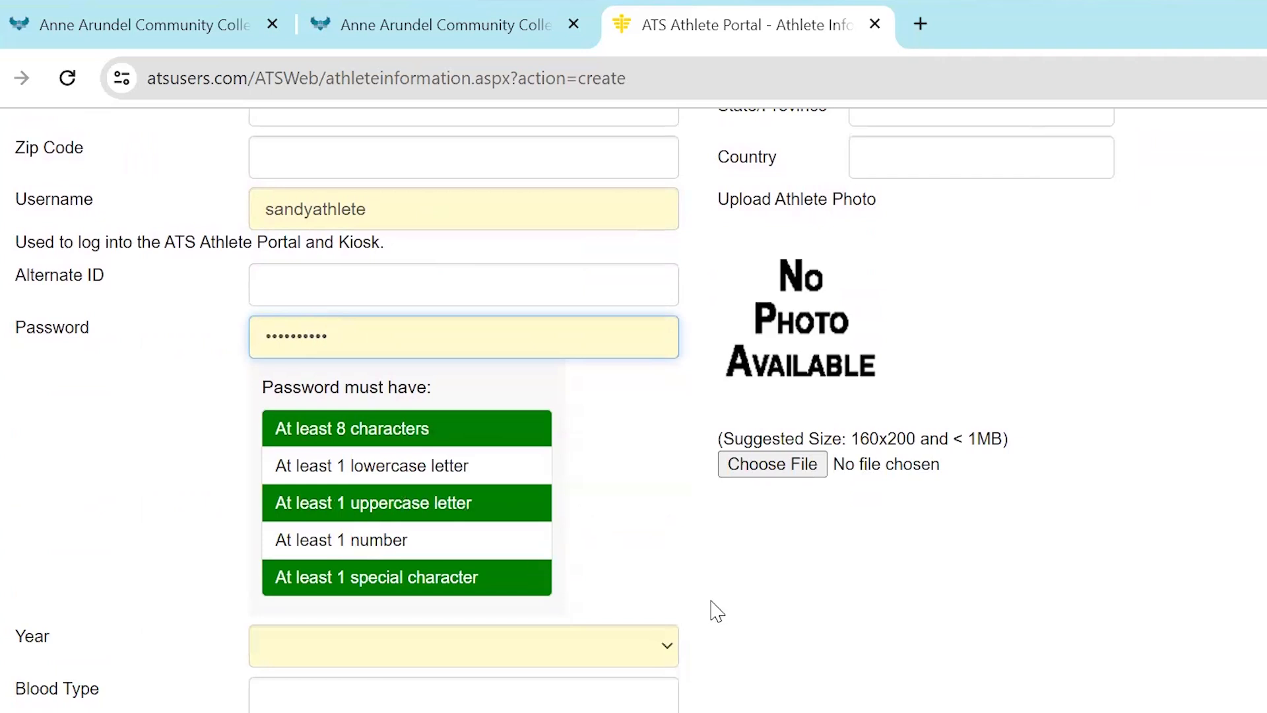
click(587, 659)
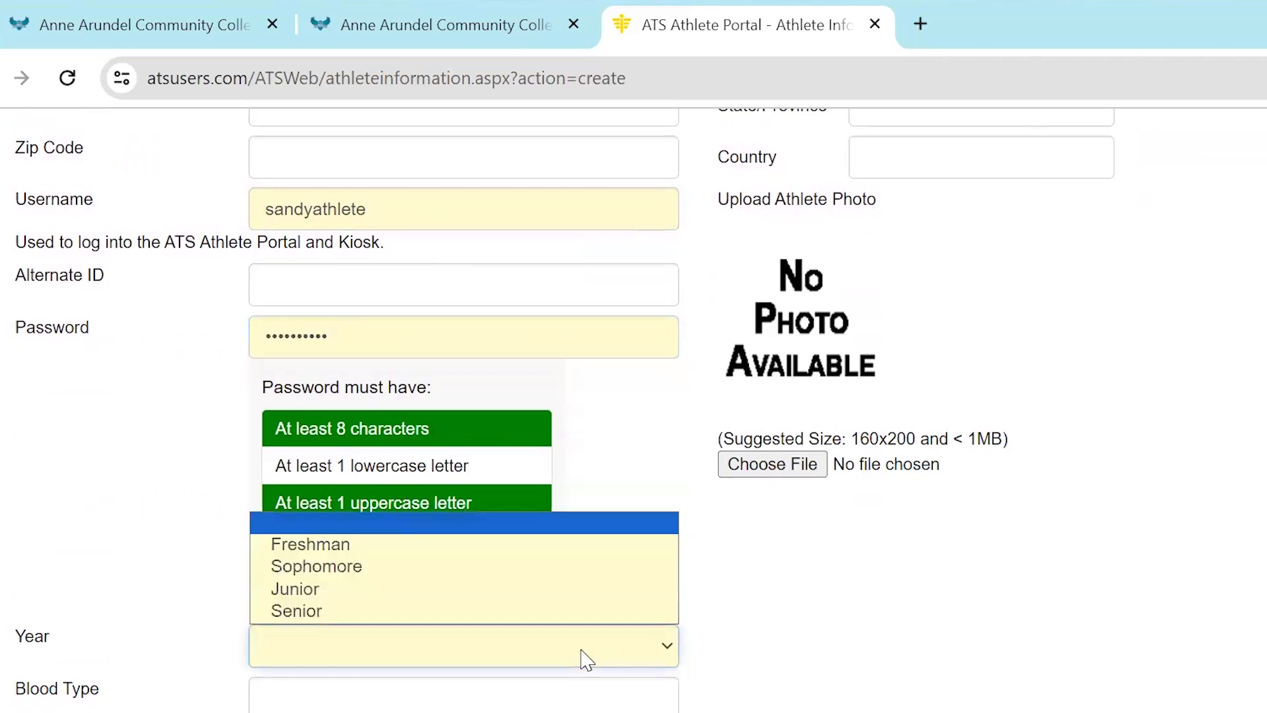
click(449, 545)
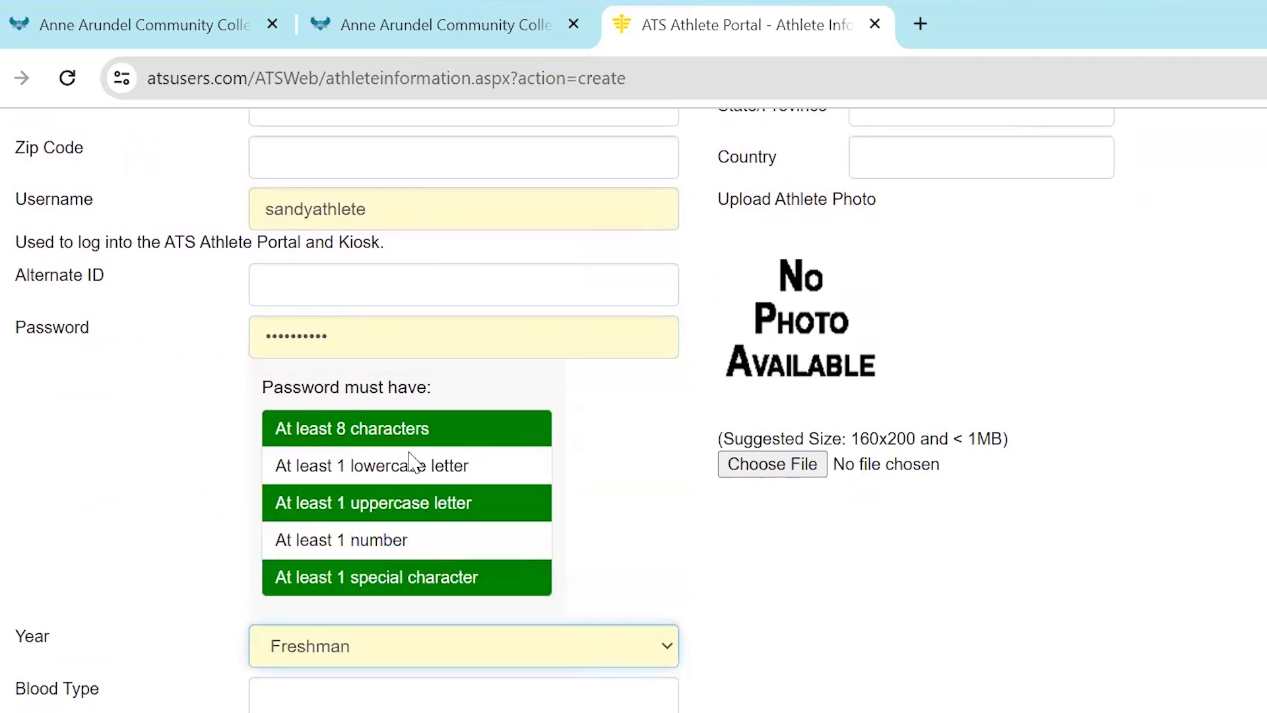
Replace the account password with one that meets all the listed password requirements
click(15, 328)
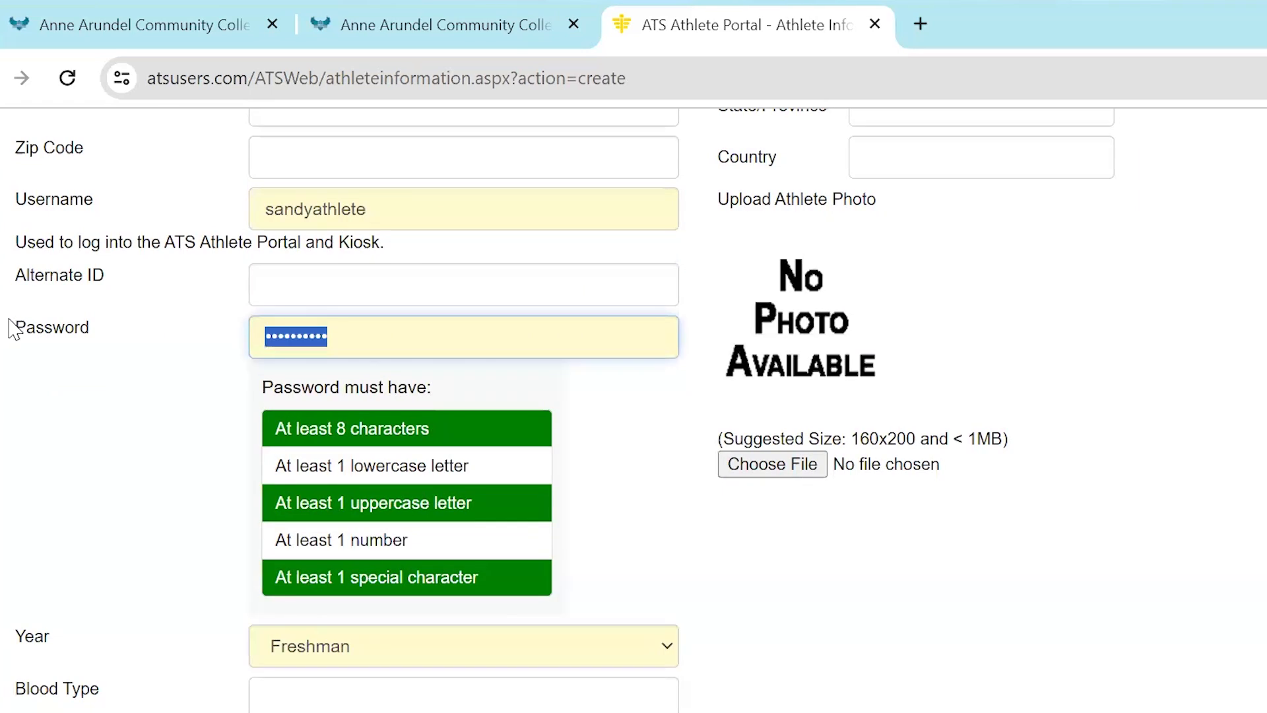
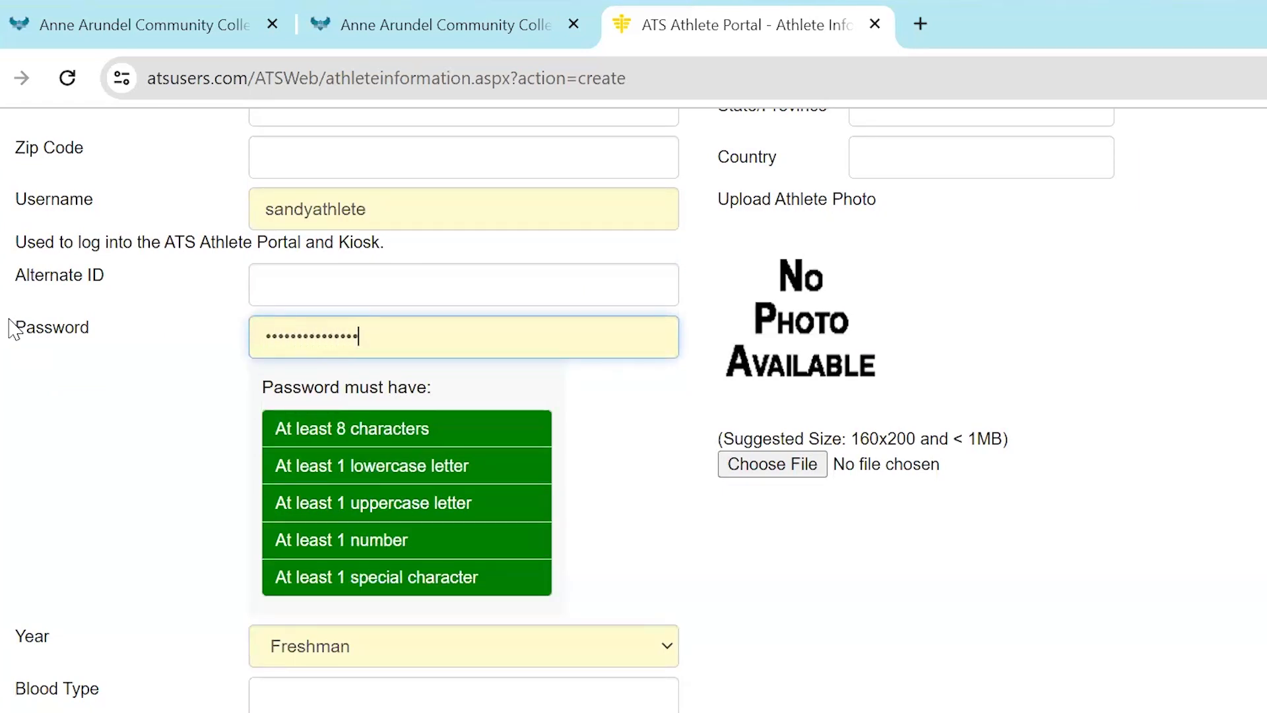
Enter "none" for the medical alerts and "cats" for the allergies
scroll(642, 466, down, 6)
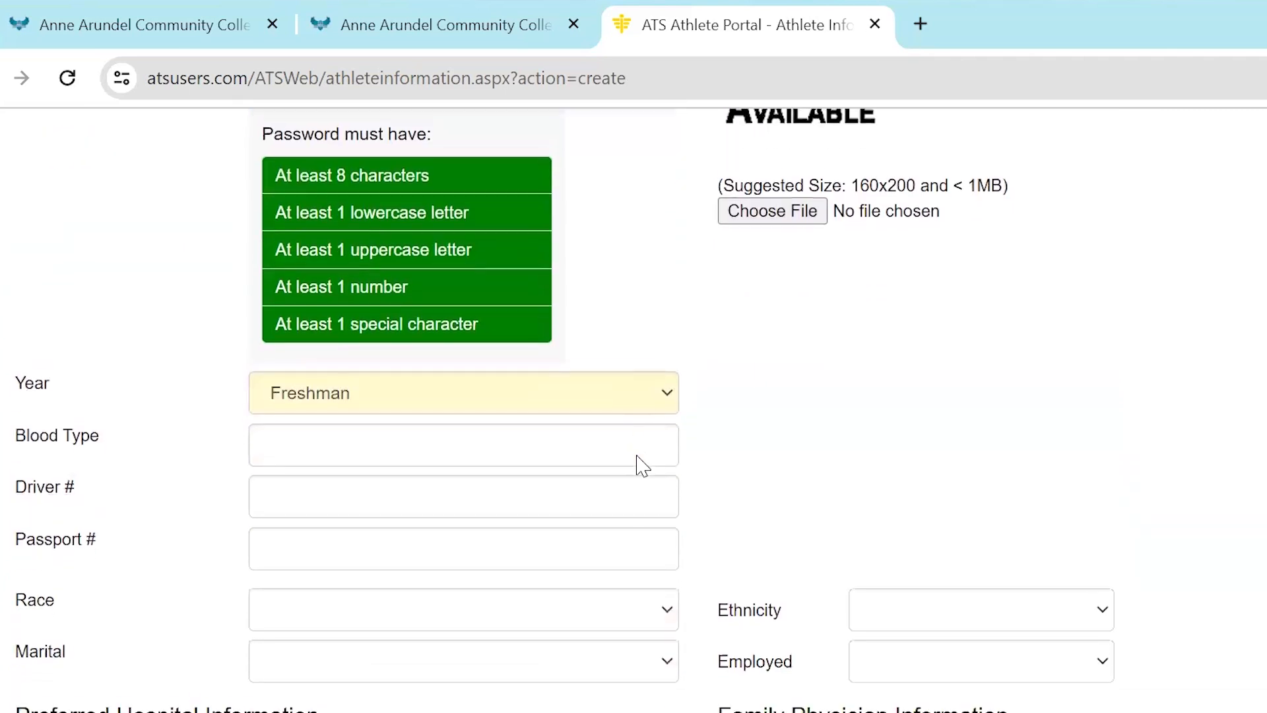
scroll(642, 466, down, 3)
click(187, 458)
text(none)
click(185, 595)
text(cats)
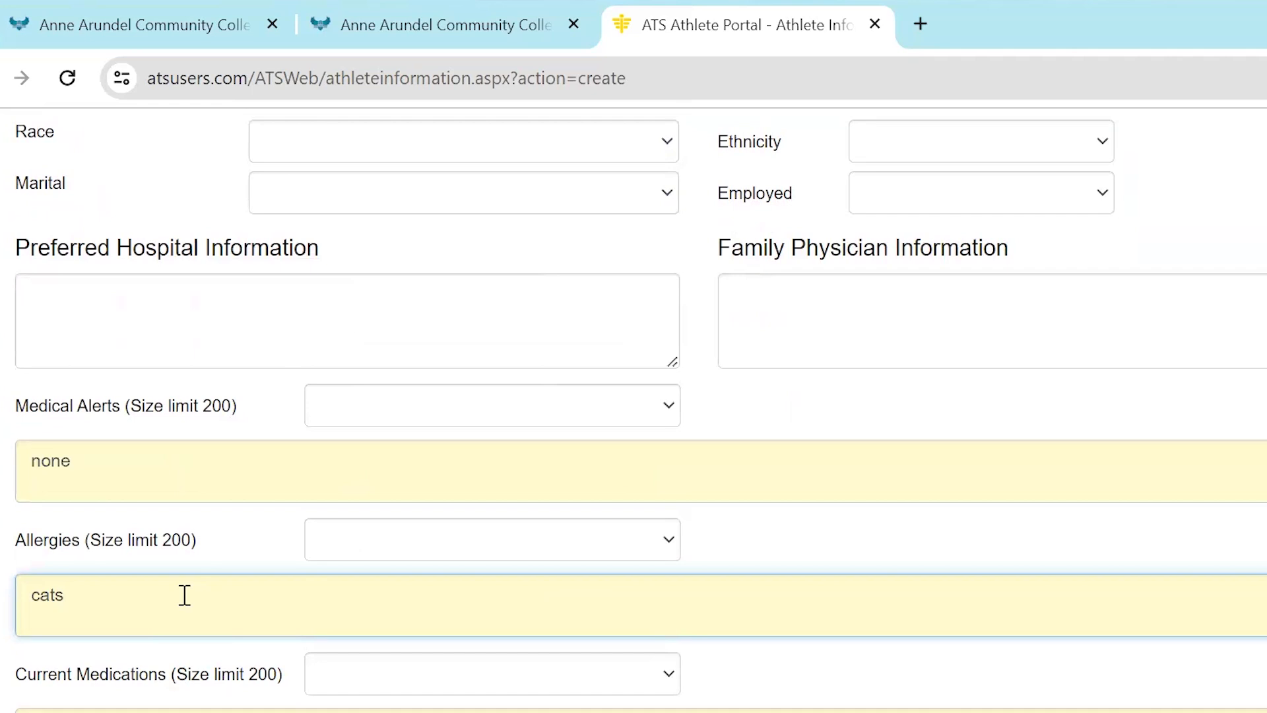
Enter "allergy" under the current medications and submit the General information
scroll(185, 595, down, 1)
click(83, 637)
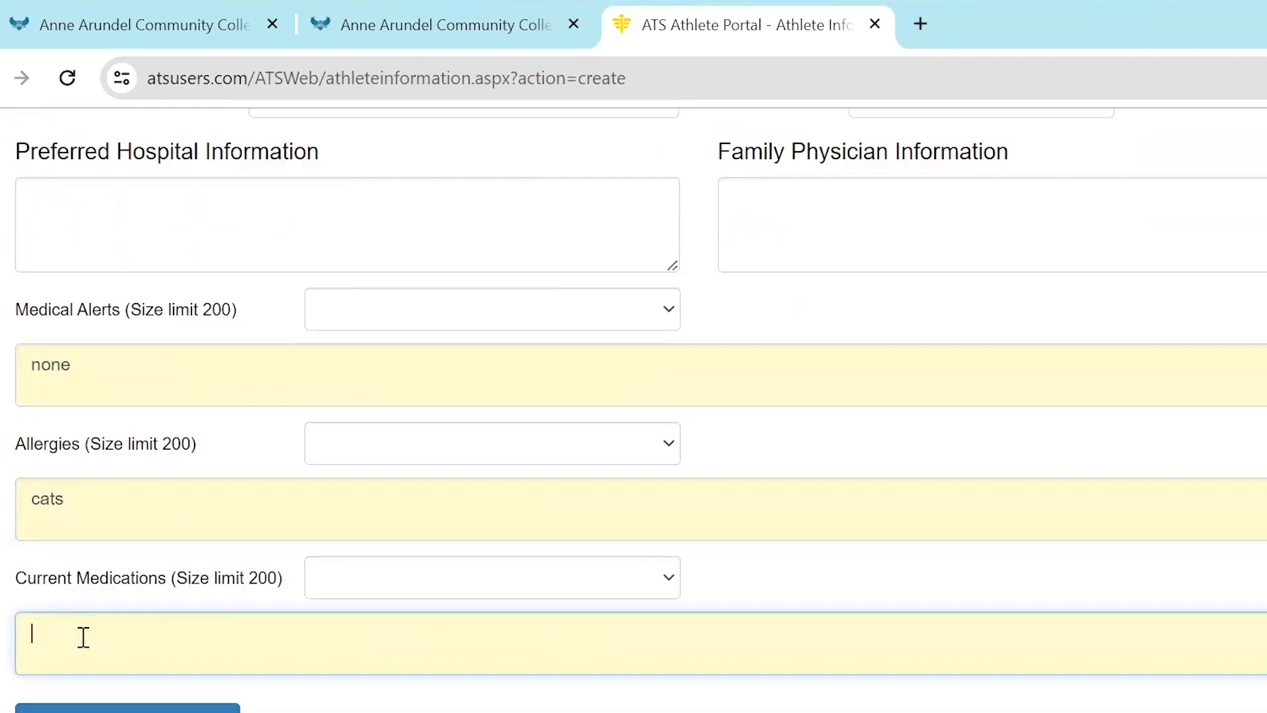
text(allergy)
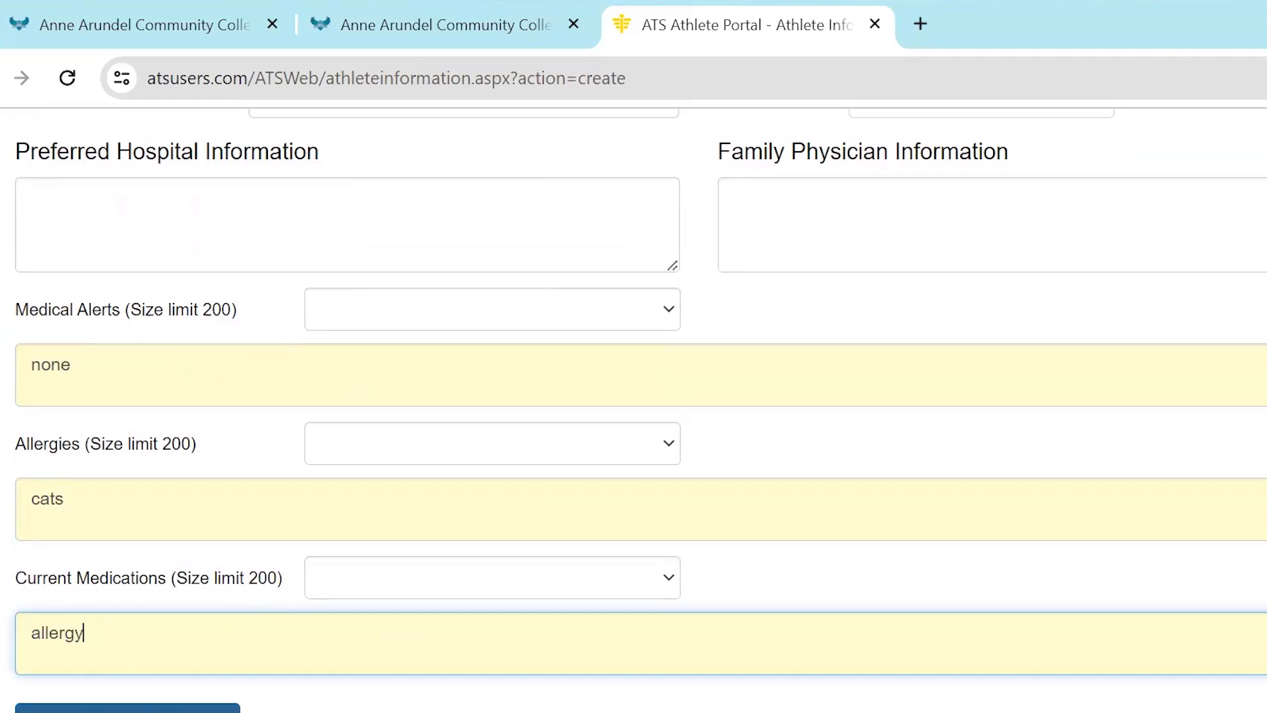
click(126, 708)
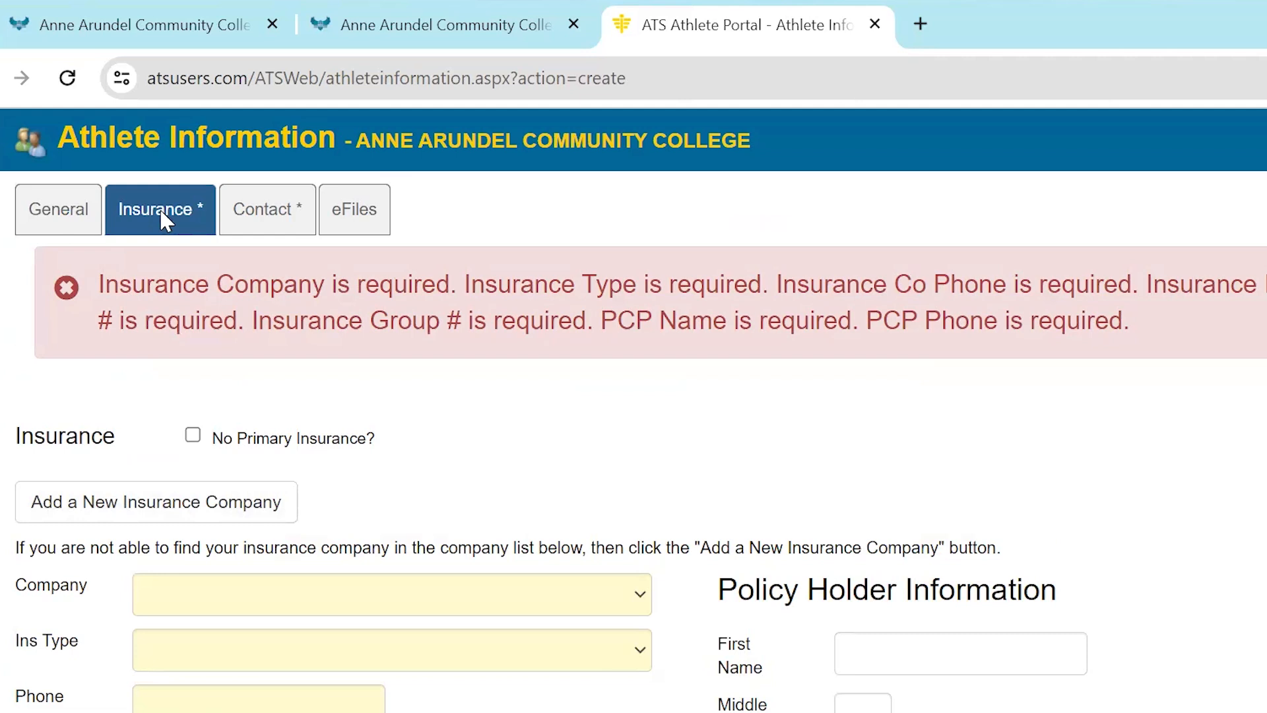
Set the insurance company to Blue Cross Blue Shield FEP and the type to Medical - HMO, and fill in the insurance company's phone number
click(471, 597)
click(412, 495)
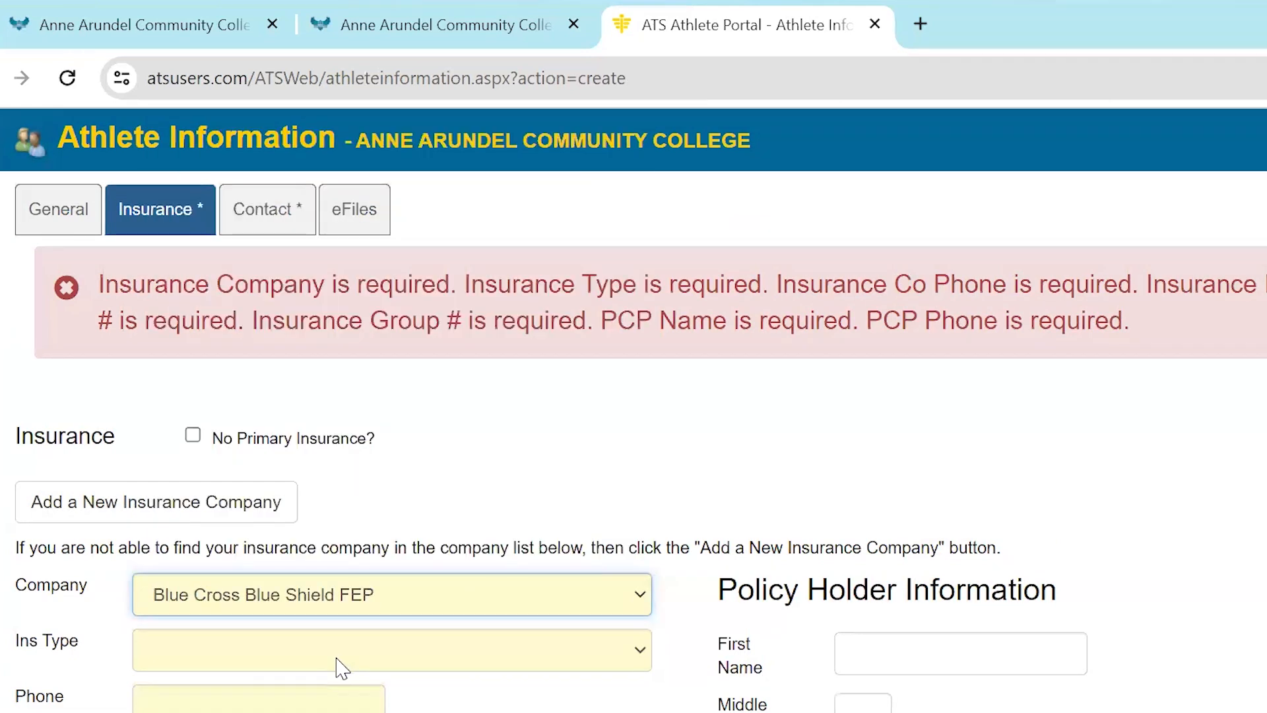
click(334, 663)
click(323, 703)
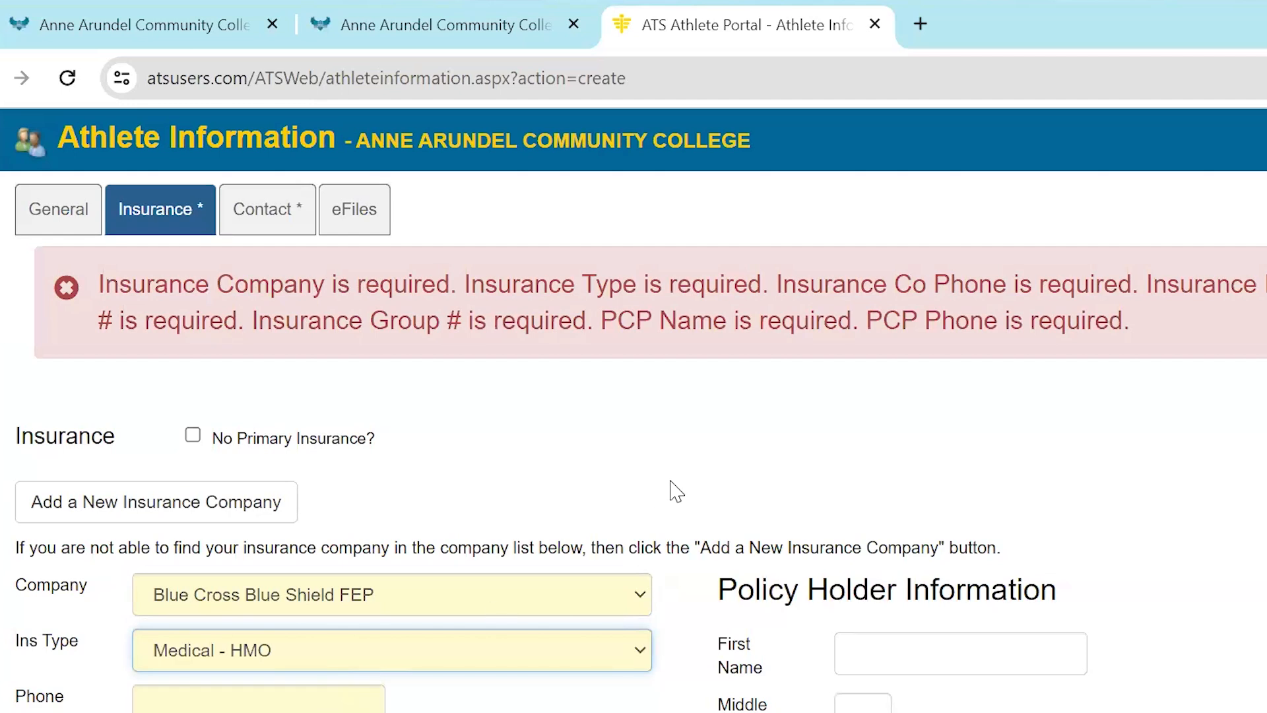
scroll(670, 489, down, 3)
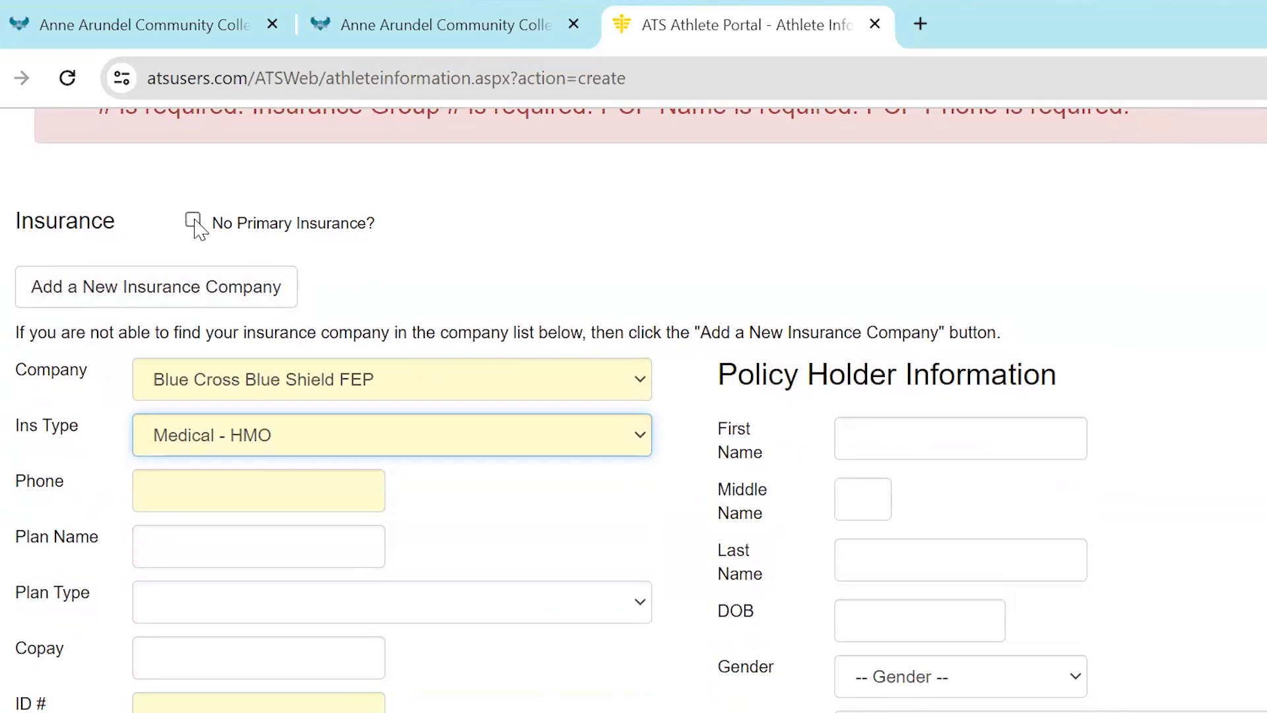
click(218, 498)
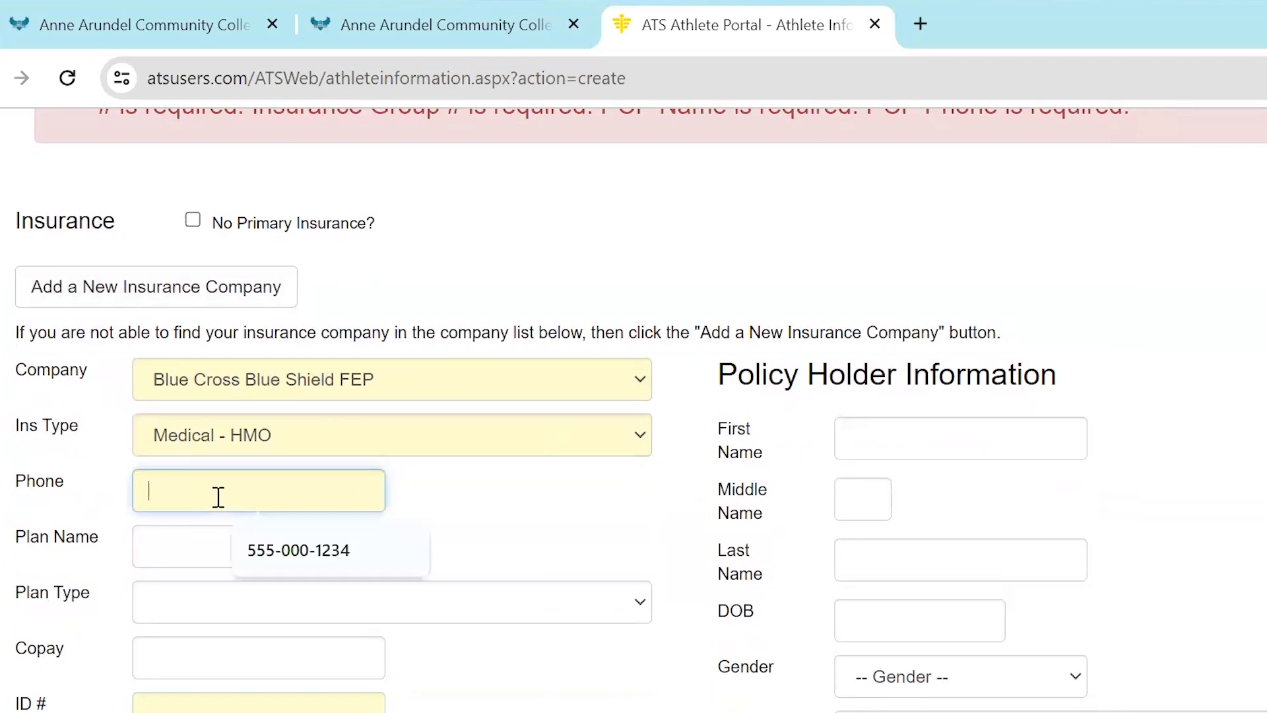
click(356, 565)
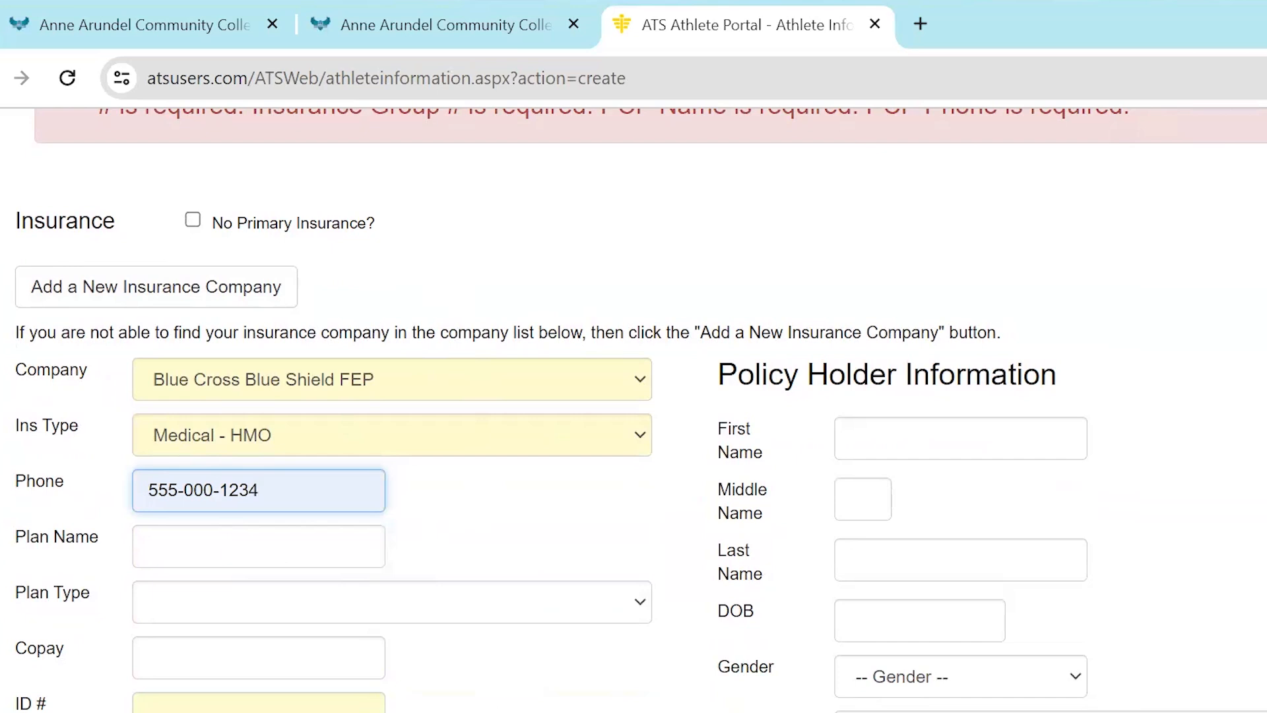
Fill in the insurance policy's ID number and group number
click(281, 707)
scroll(616, 628, down, 4)
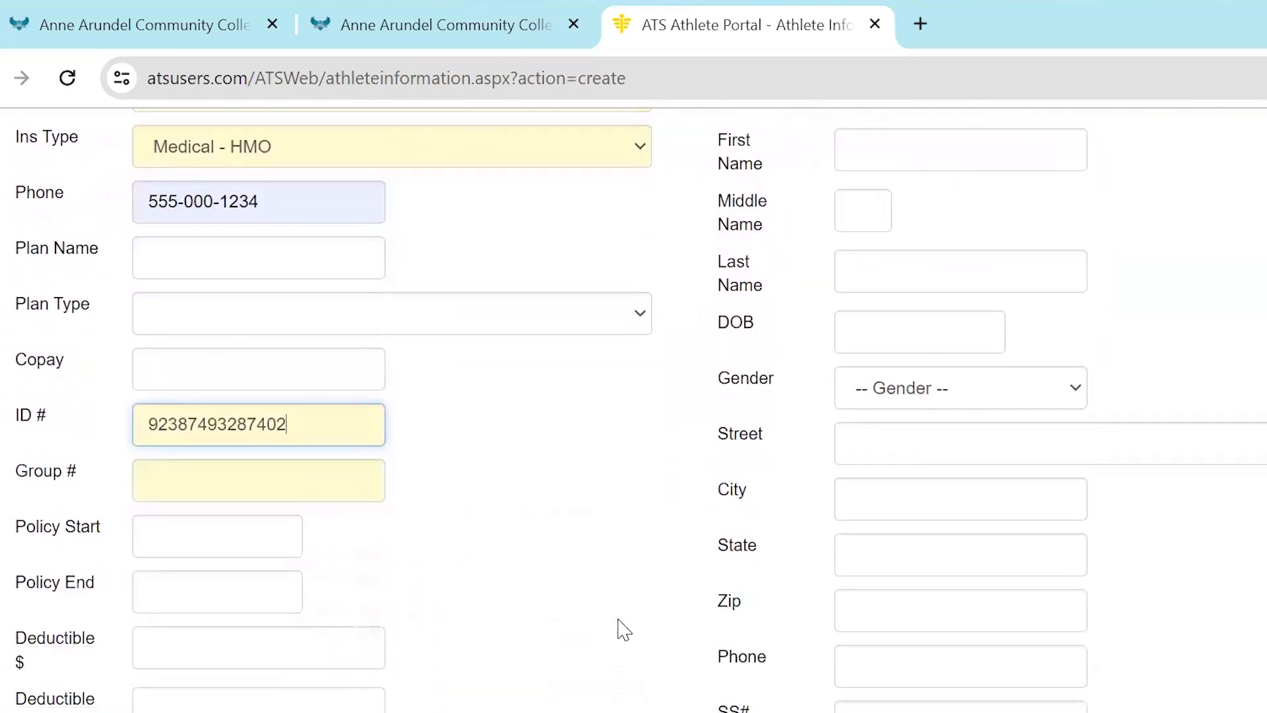
click(154, 477)
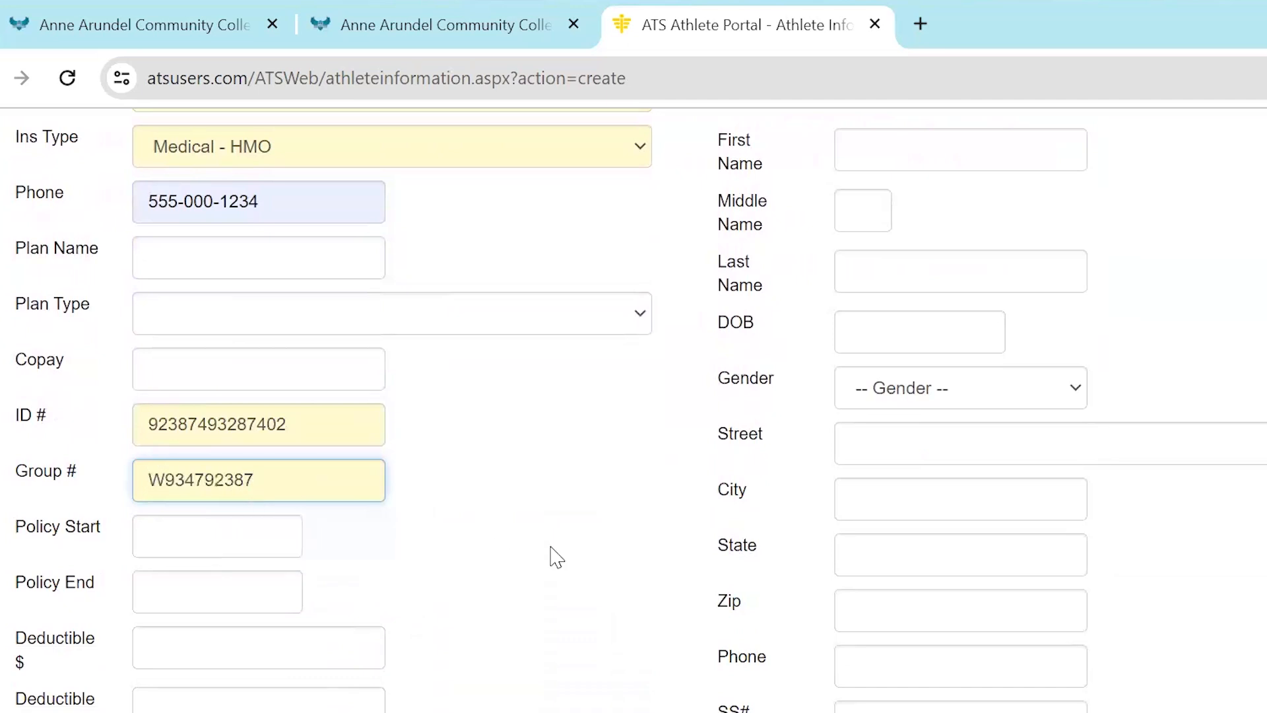
Enter the primary care physician's name and phone number in the insurance information
scroll(556, 557, down, 5)
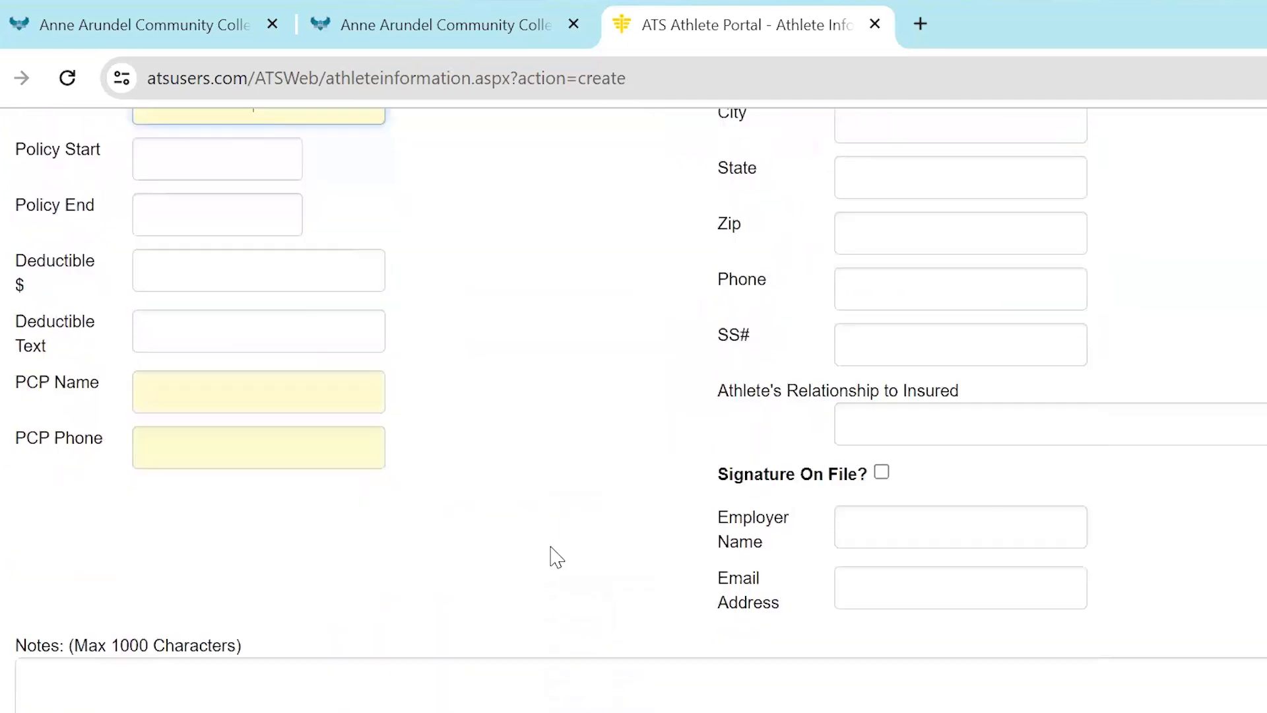
click(274, 396)
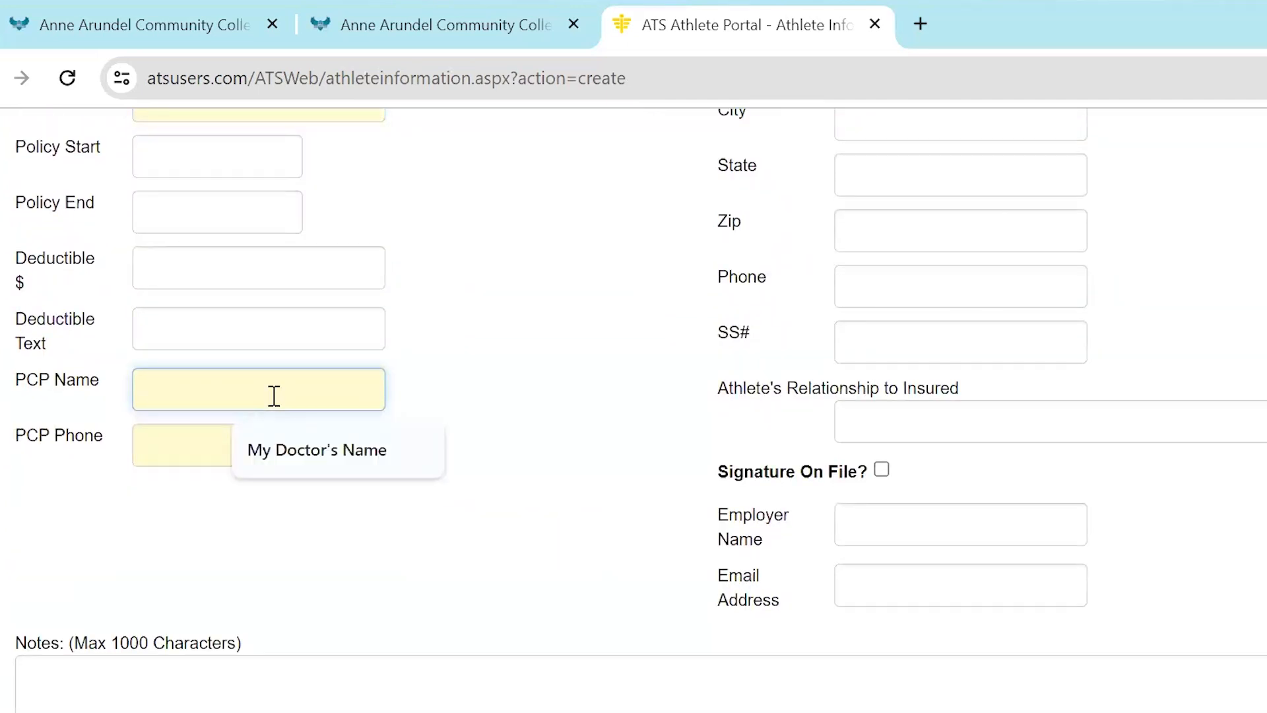
text(Dr. Smith)
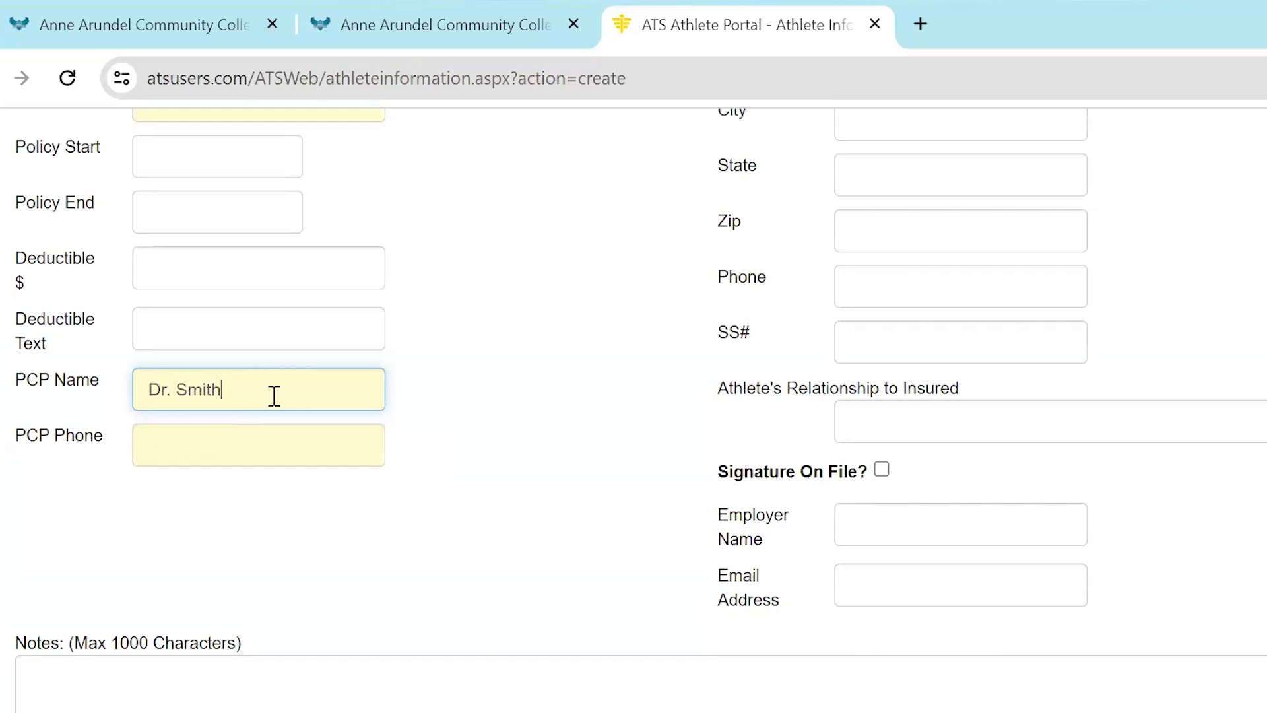
click(276, 441)
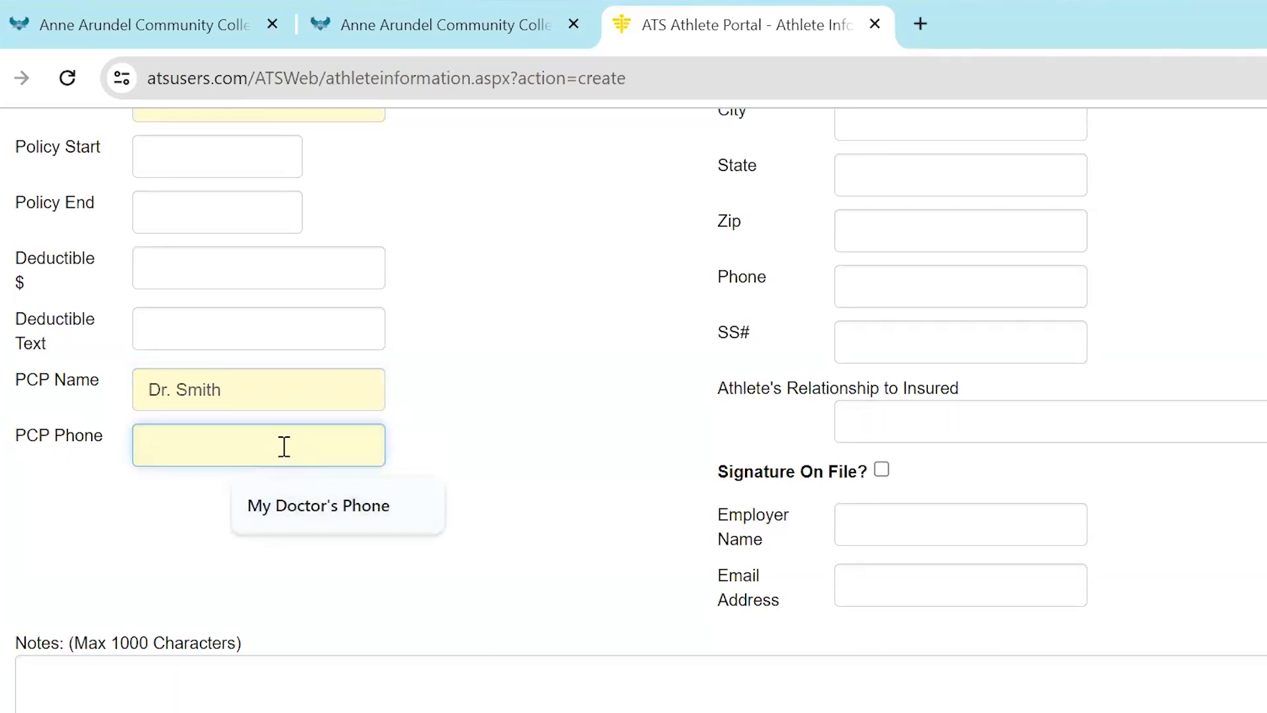
text(555-848-9595)
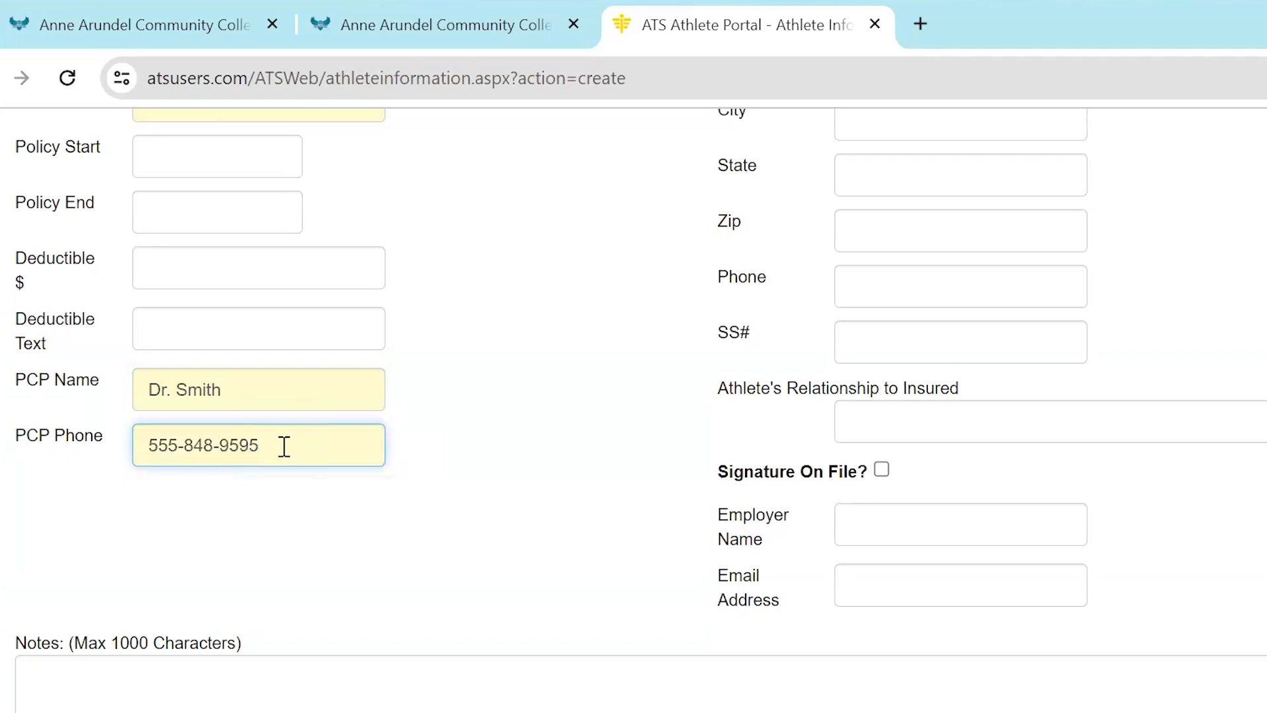
Review the insurance entries and the insurance card upload options, and move on to the Contact section
scroll(589, 446, up, 6)
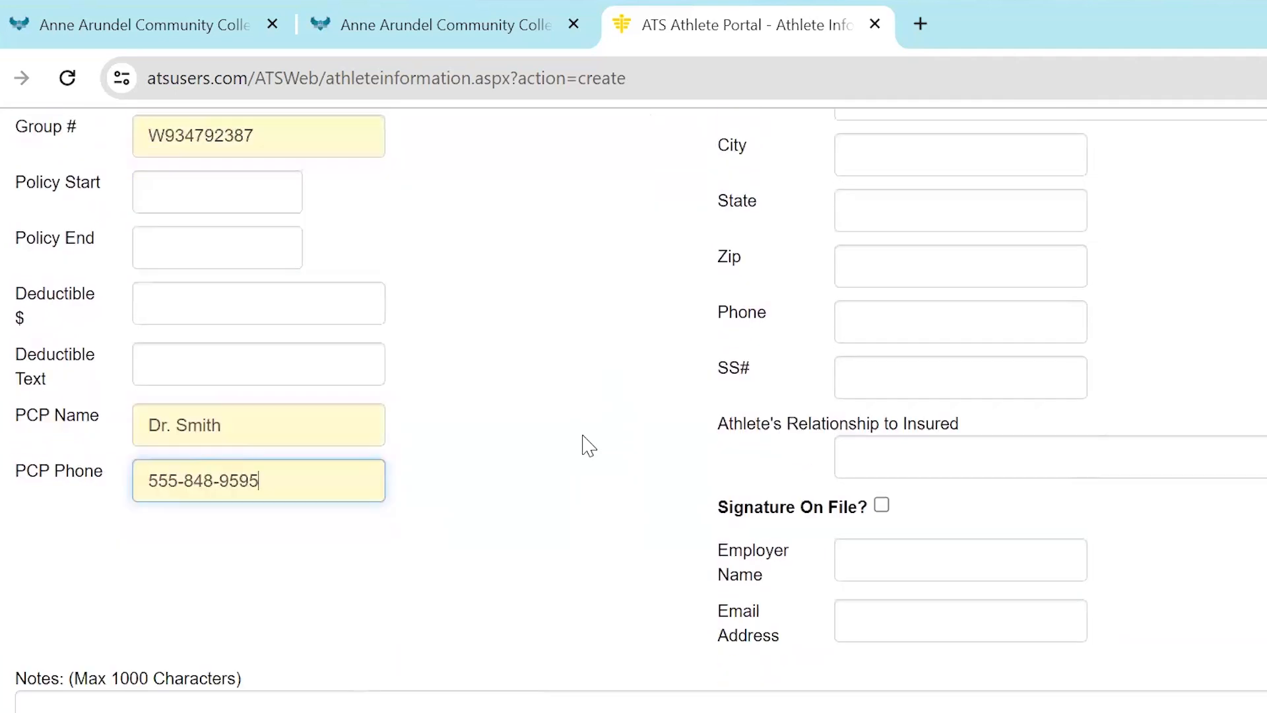
scroll(588, 446, up, 5)
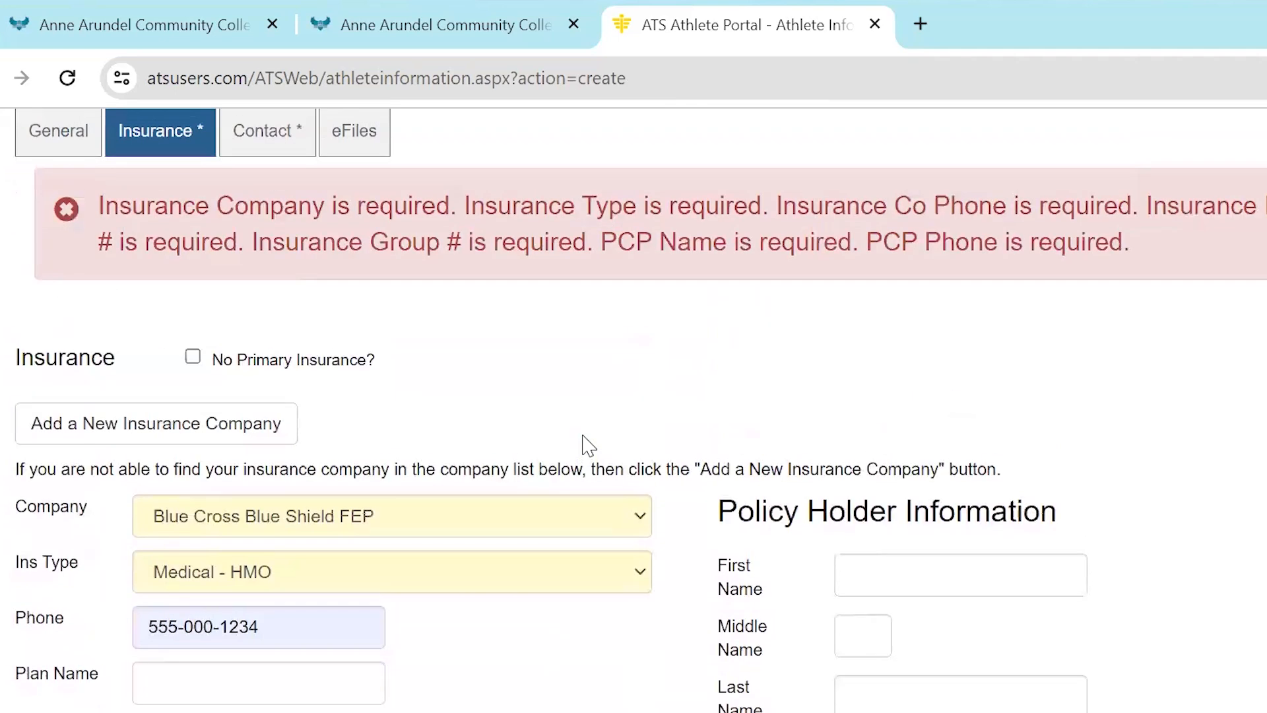
scroll(589, 446, down, 16)
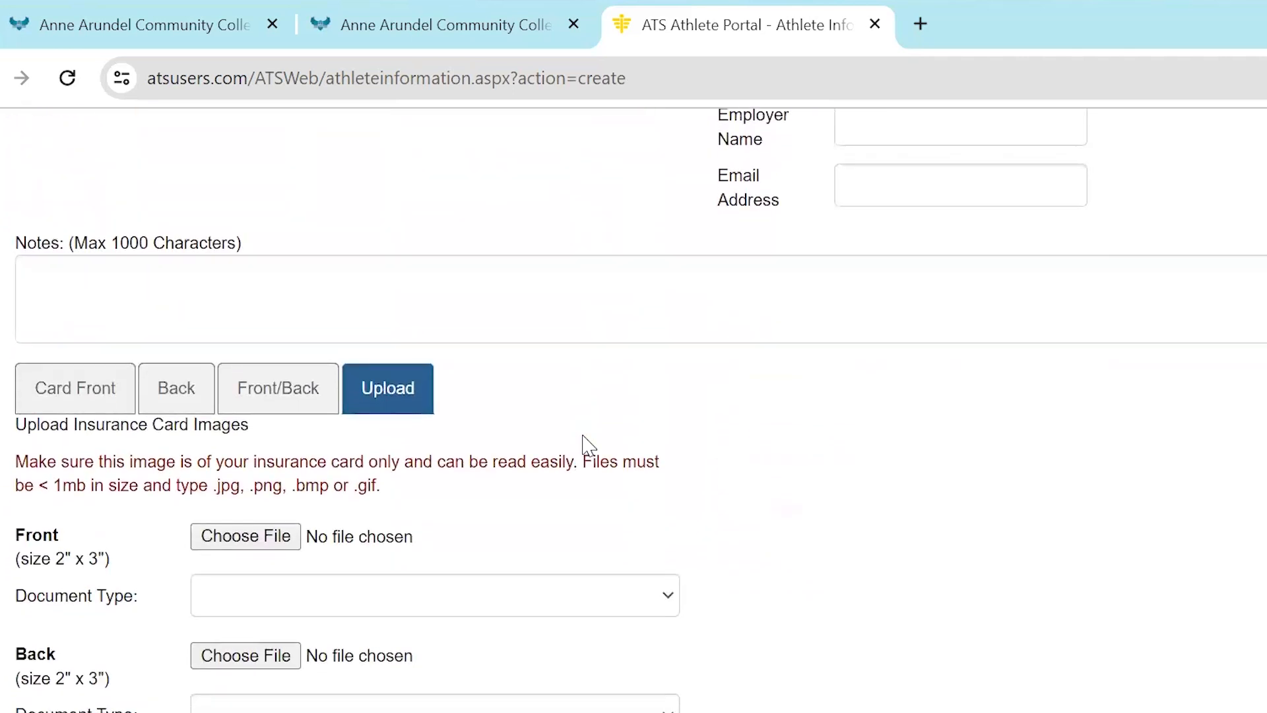
scroll(588, 446, up, 11)
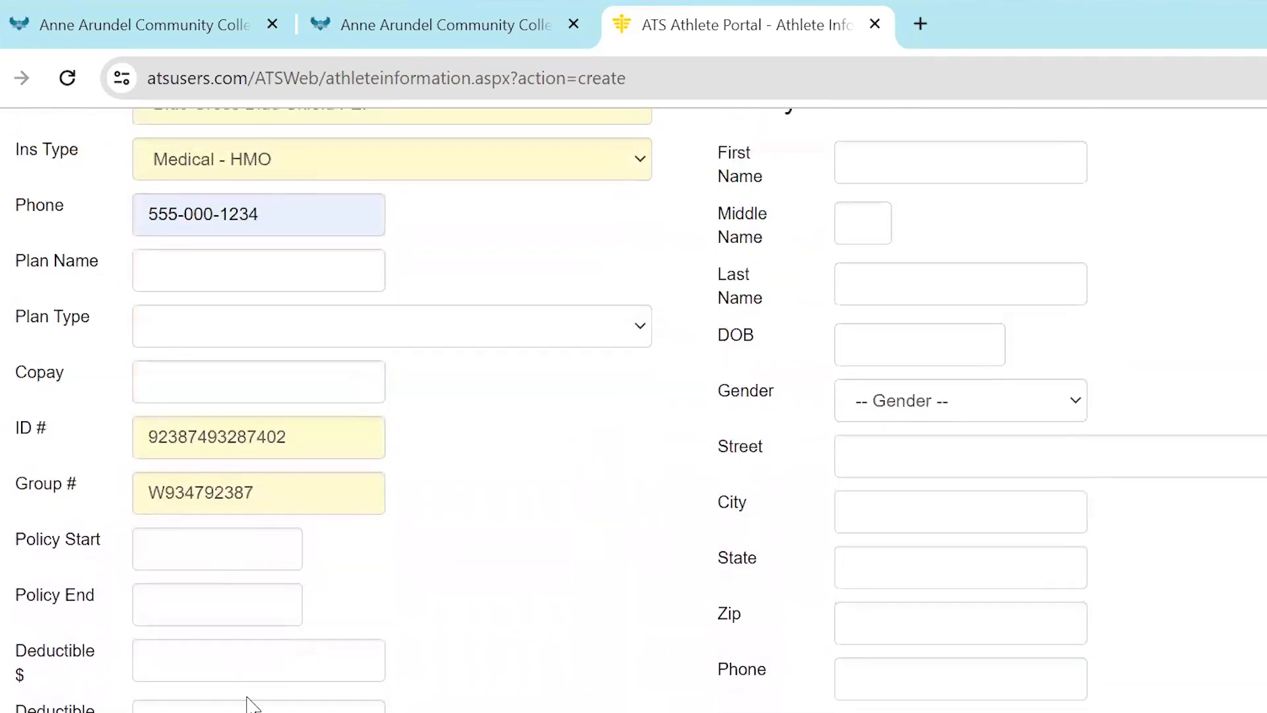
scroll(585, 415, up, 7)
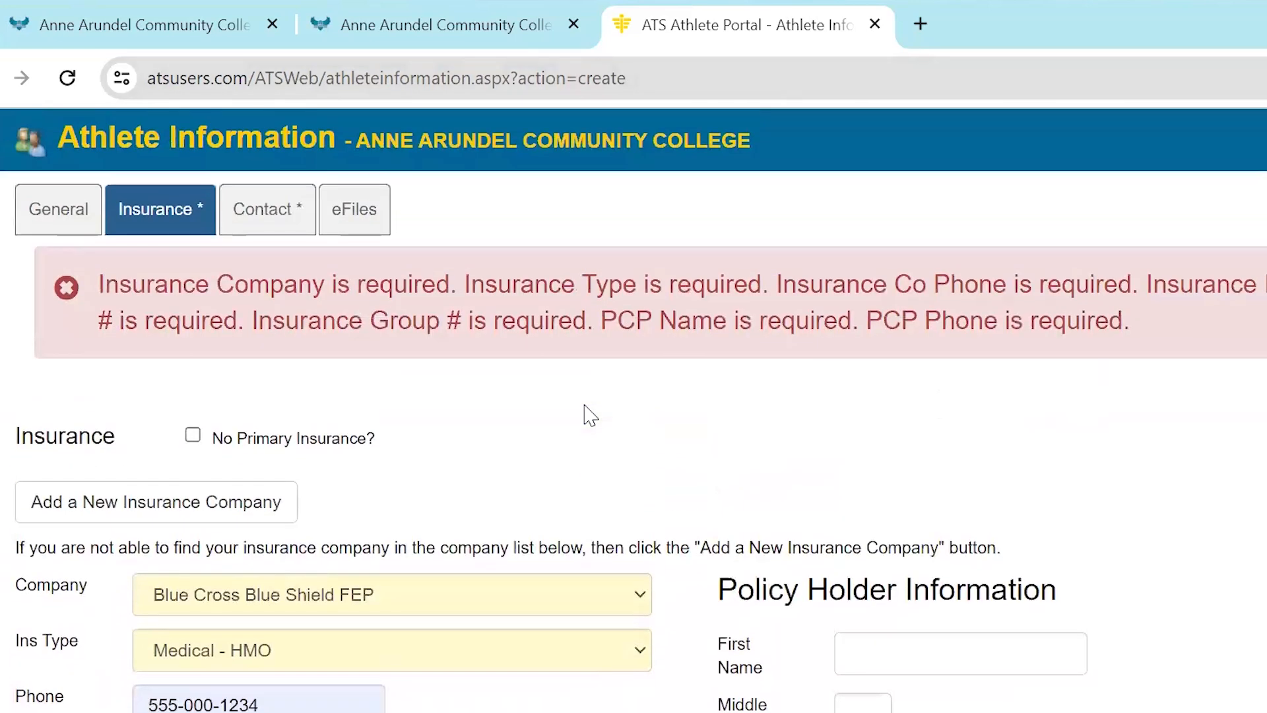
scroll(589, 416, down, 19)
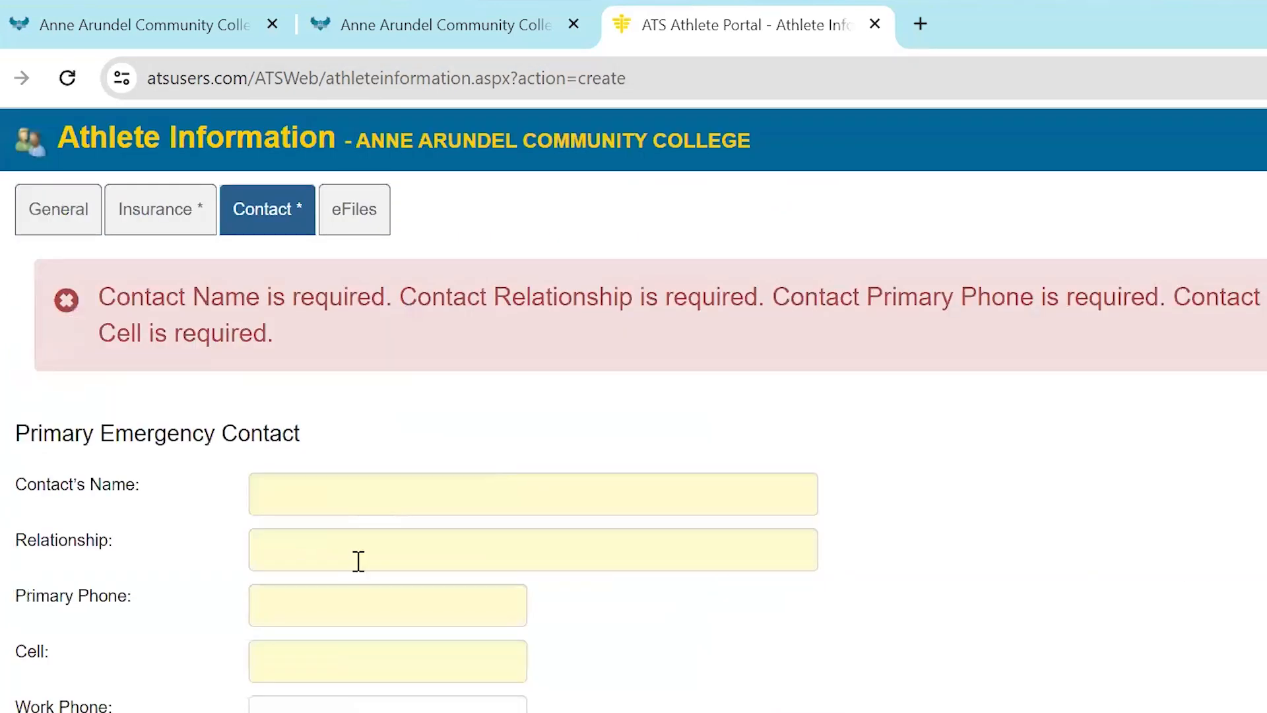
Enter the primary emergency contact's name and set the relationship to "mom"
click(368, 496)
text(Sandy's mom)
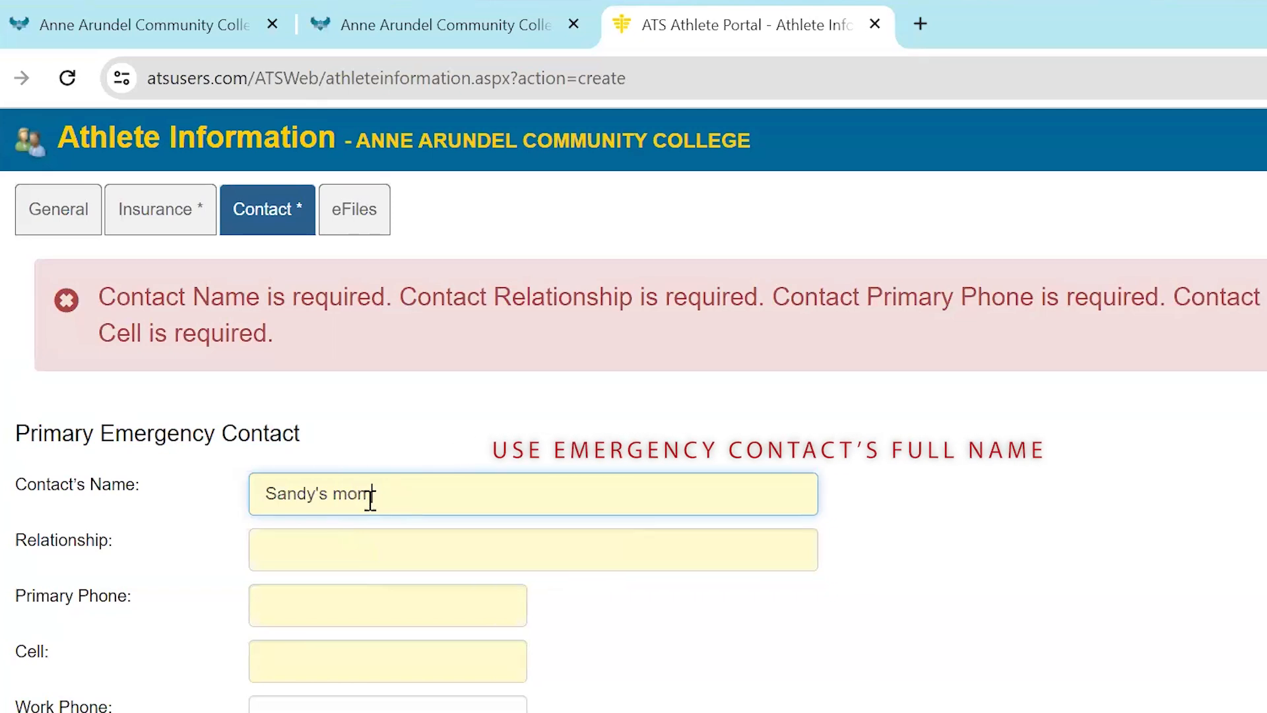
click(370, 541)
text(mom)
key(Tab)
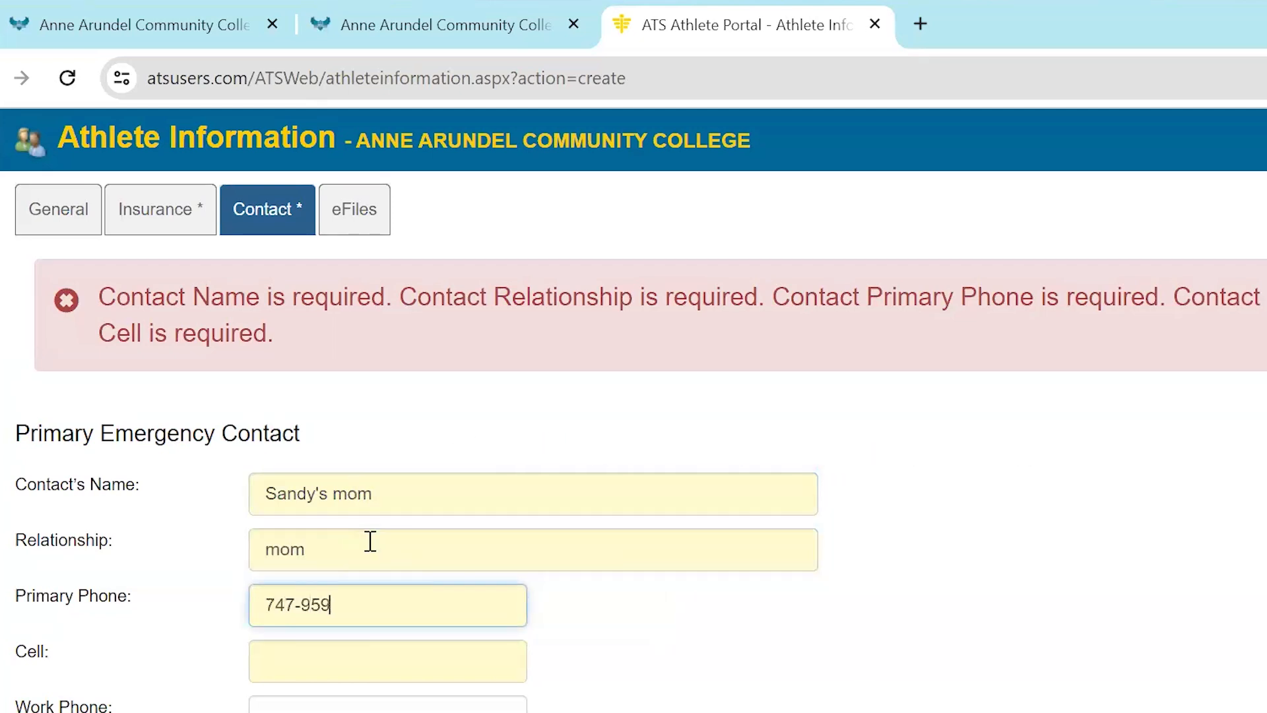
Enter the emergency contact's primary phone and cell numbers and submit the athlete registration
click(361, 663)
click(436, 708)
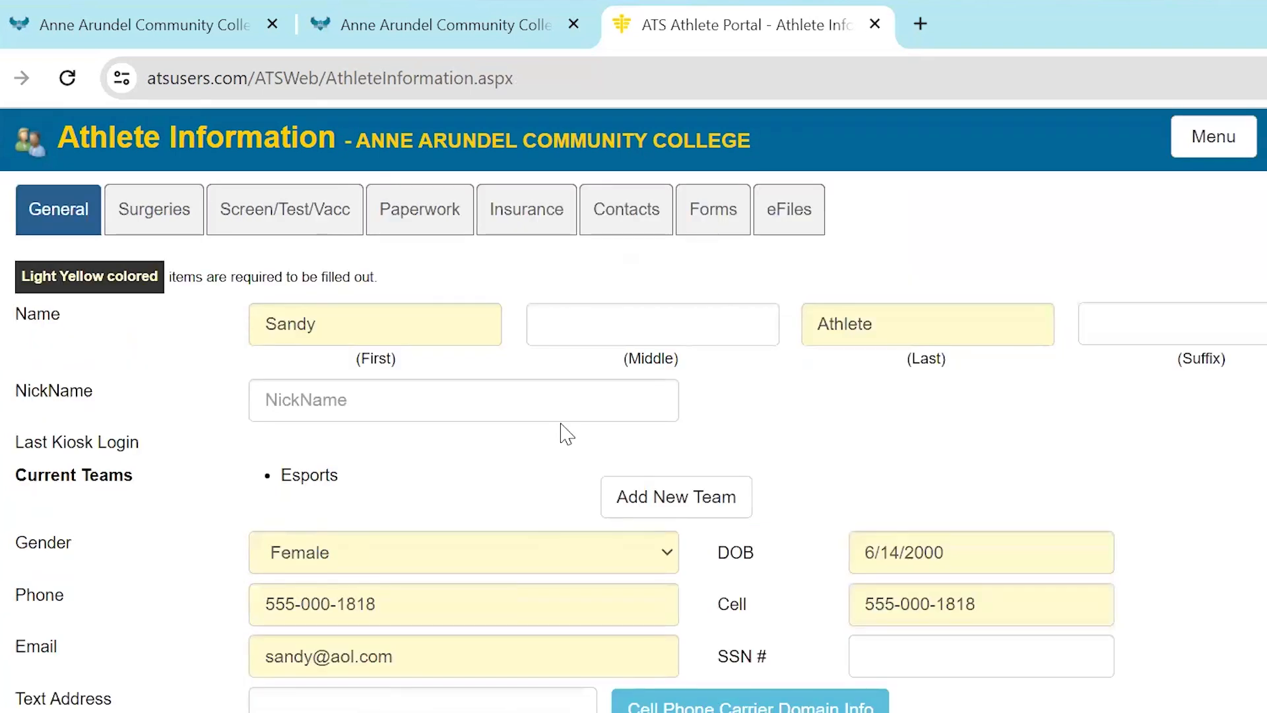
Look through the athlete's Surgeries, Screen/Test/Vacc, Paperwork, Insurance and Contacts sections
click(126, 224)
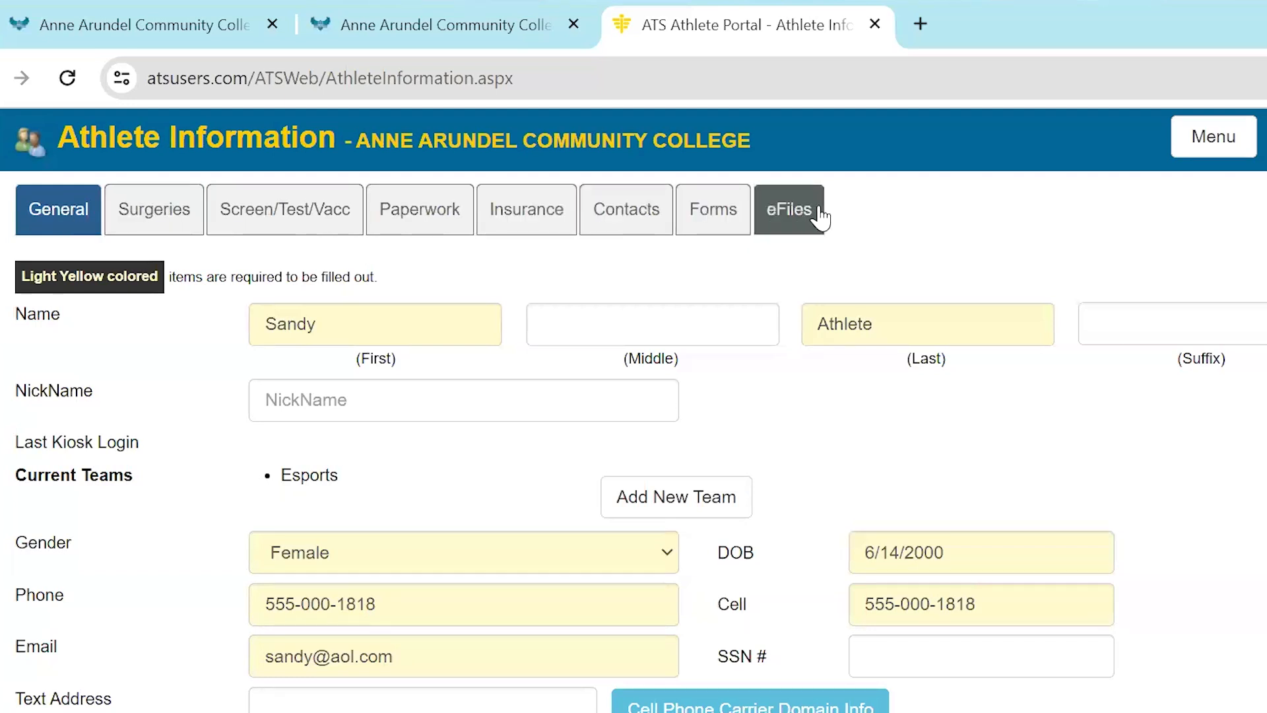
click(170, 219)
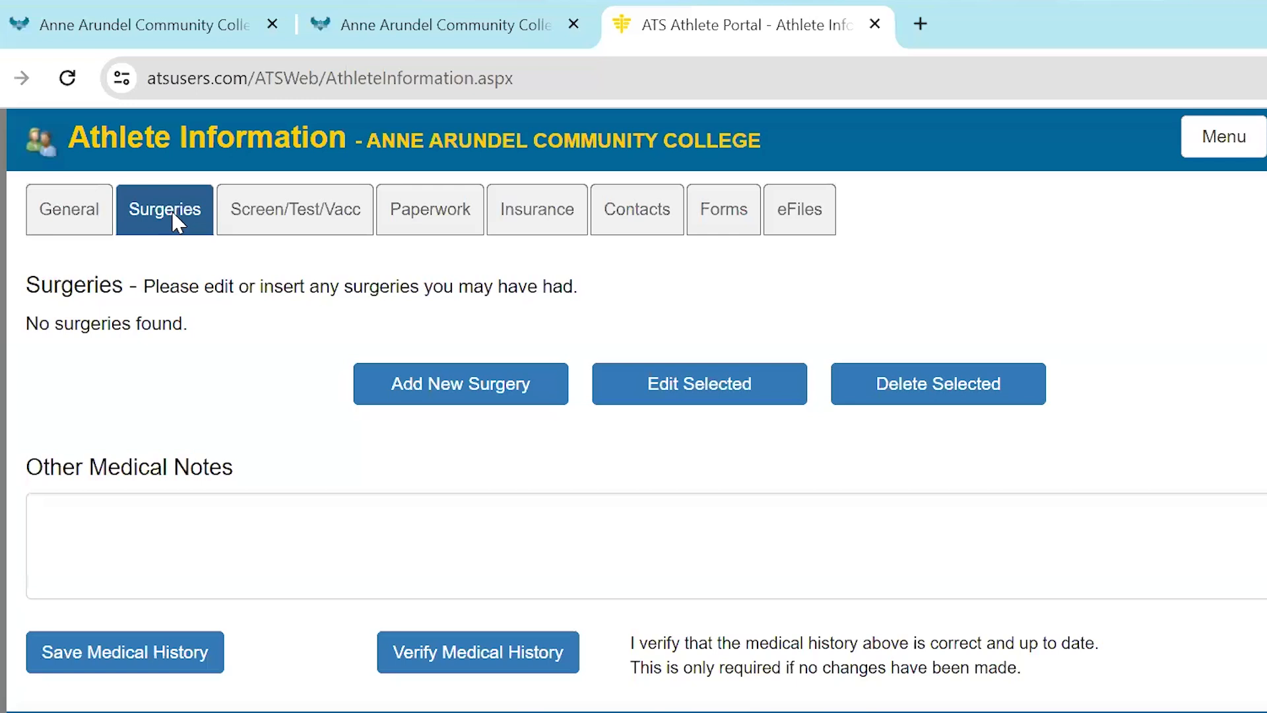
click(269, 220)
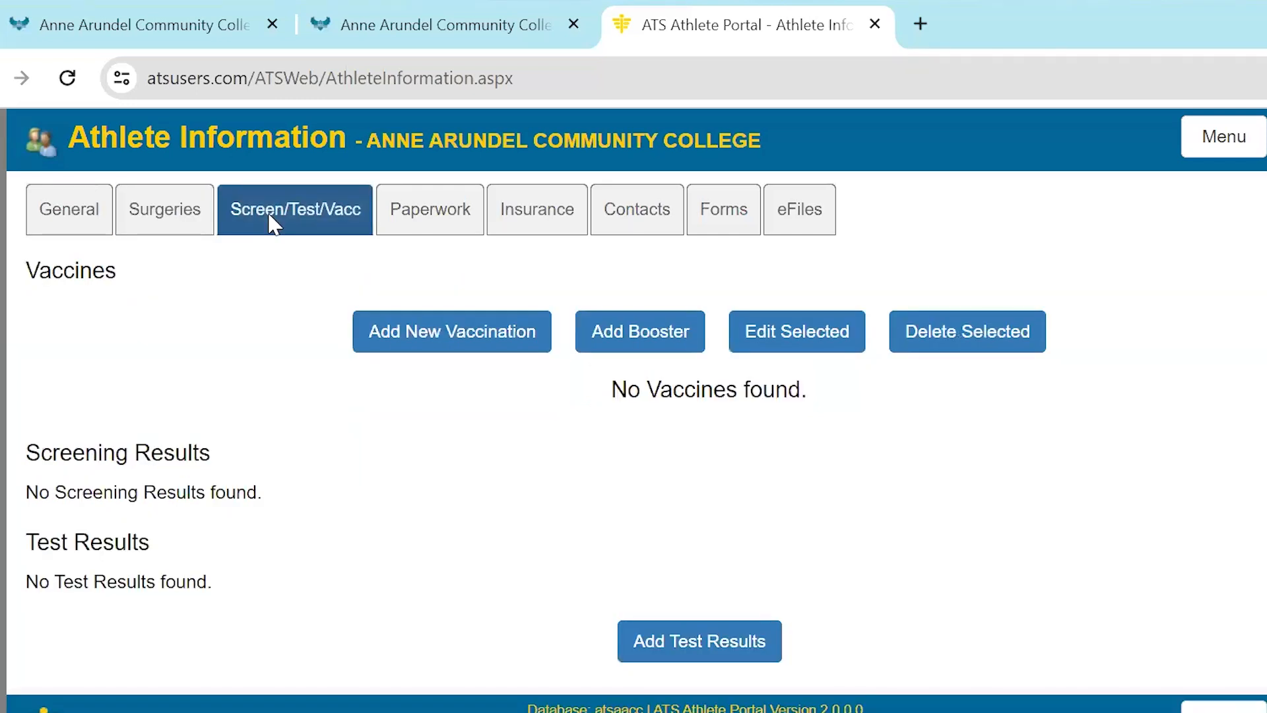
click(449, 224)
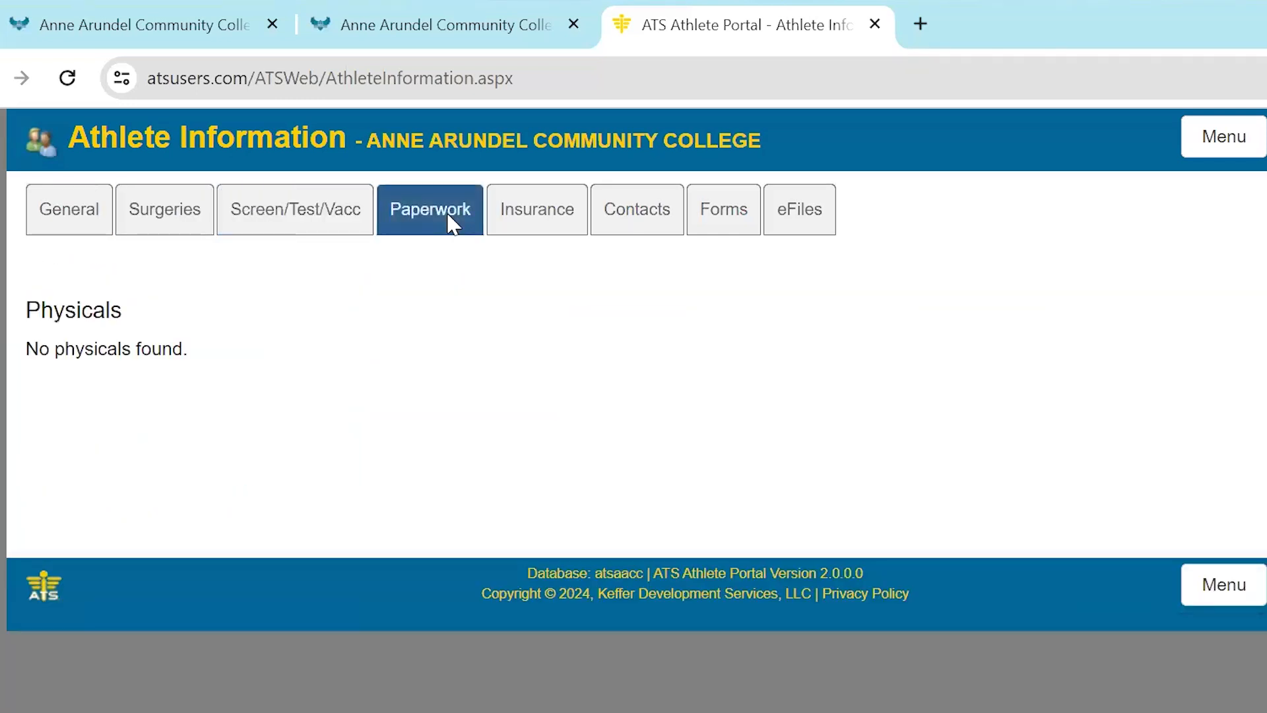
click(547, 228)
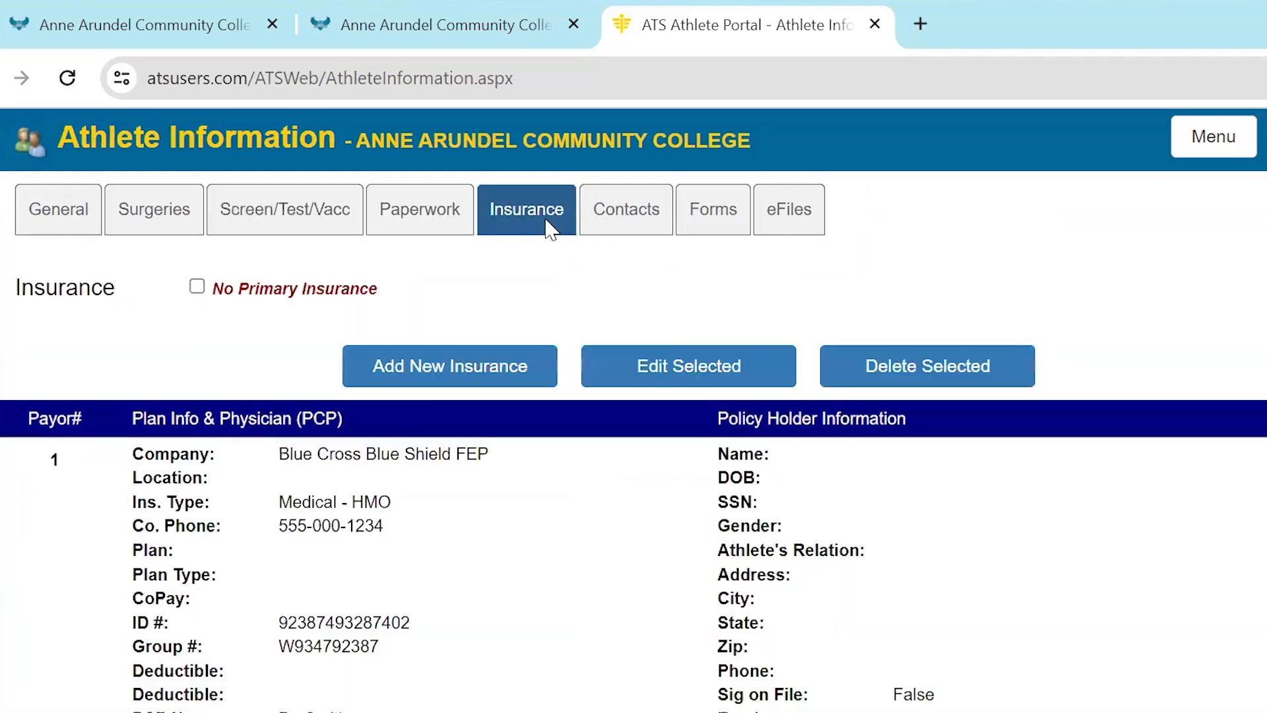
click(632, 226)
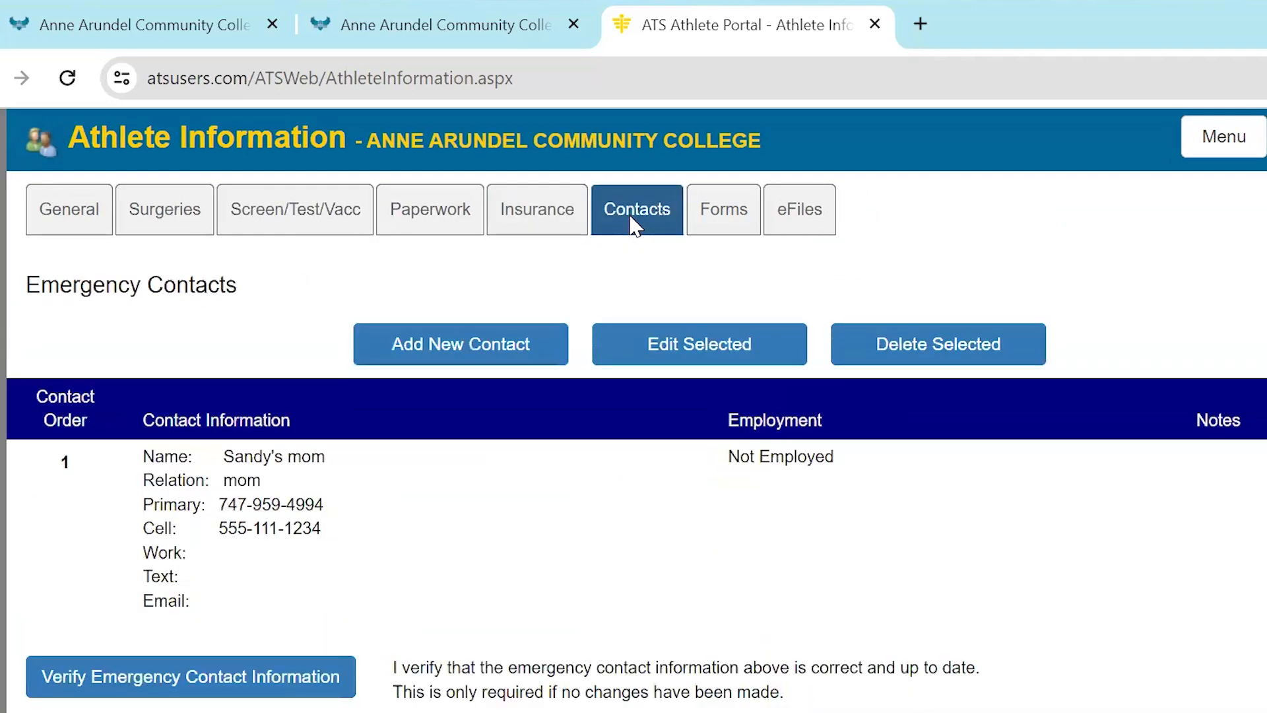
Start a new Concussion SCA Form in the athlete forms and read its Concussion Education Statement
click(733, 230)
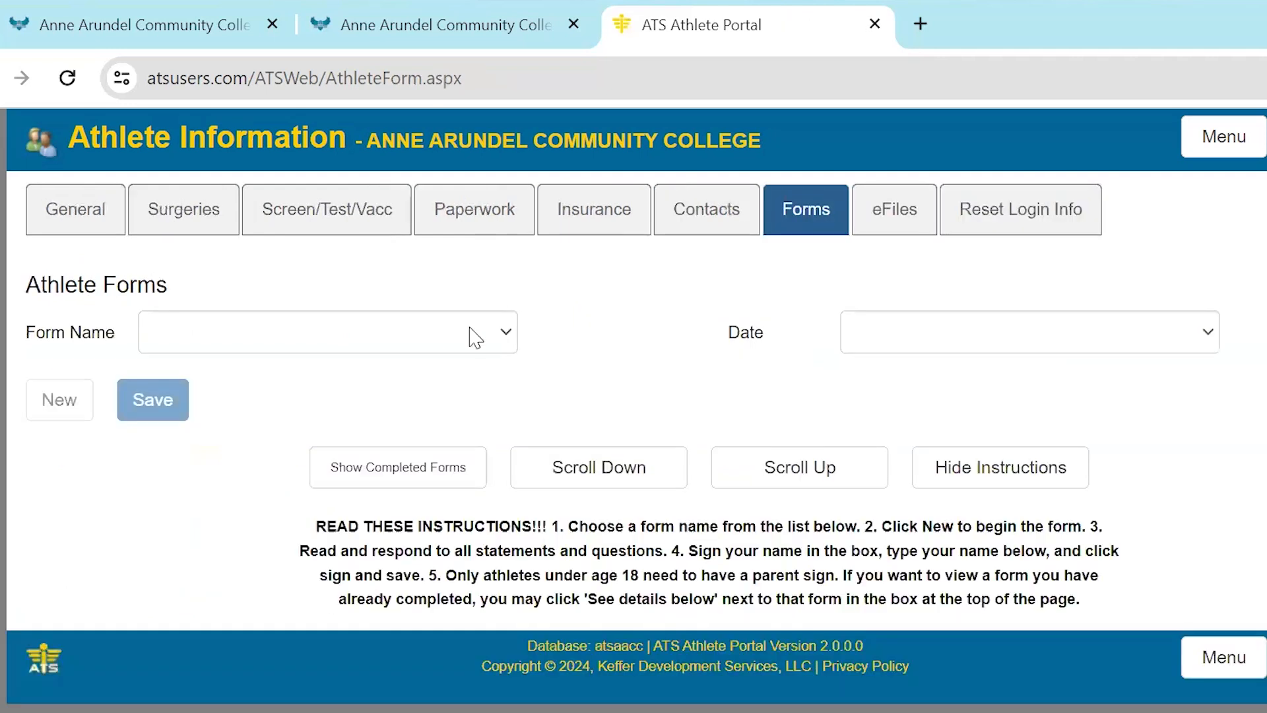
click(435, 351)
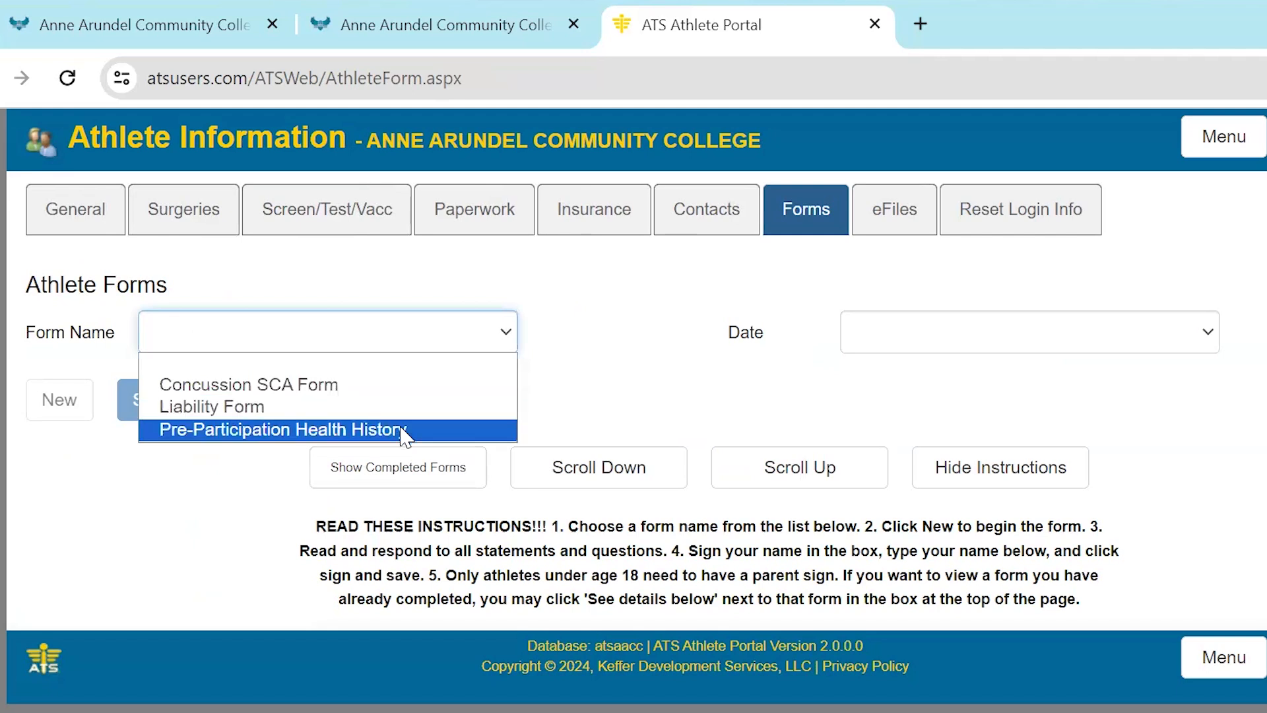
click(422, 386)
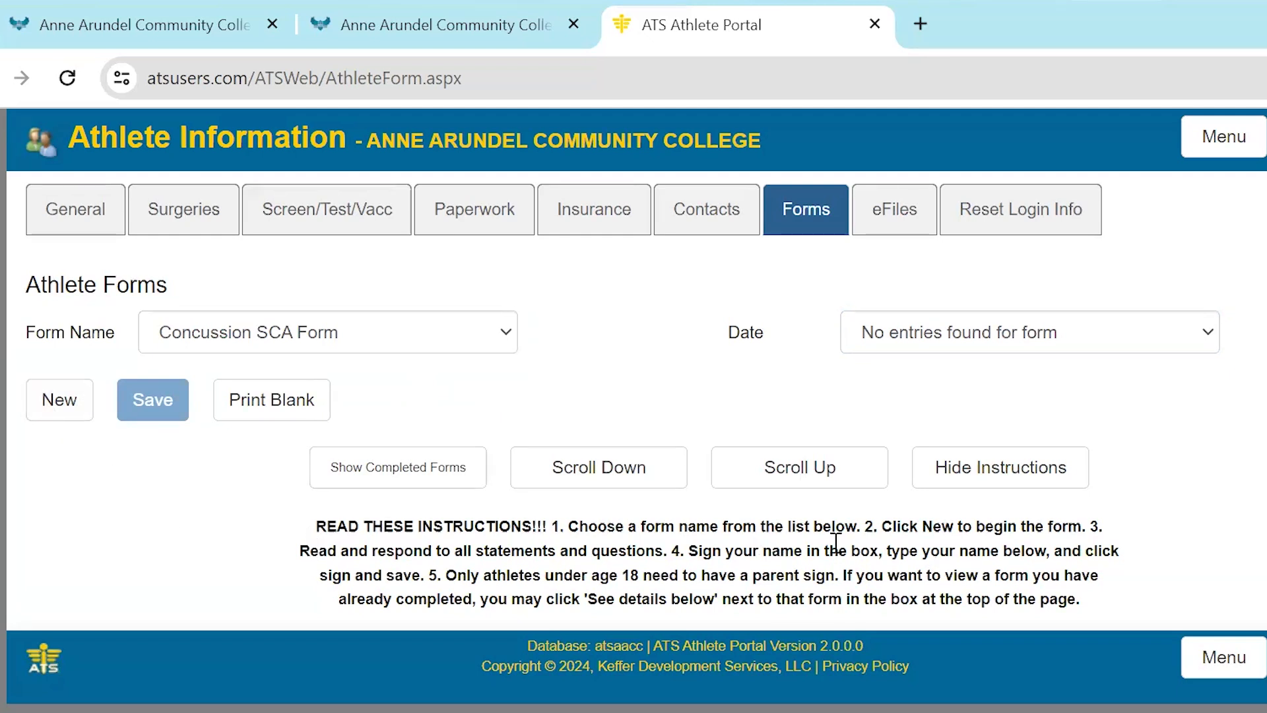
click(47, 404)
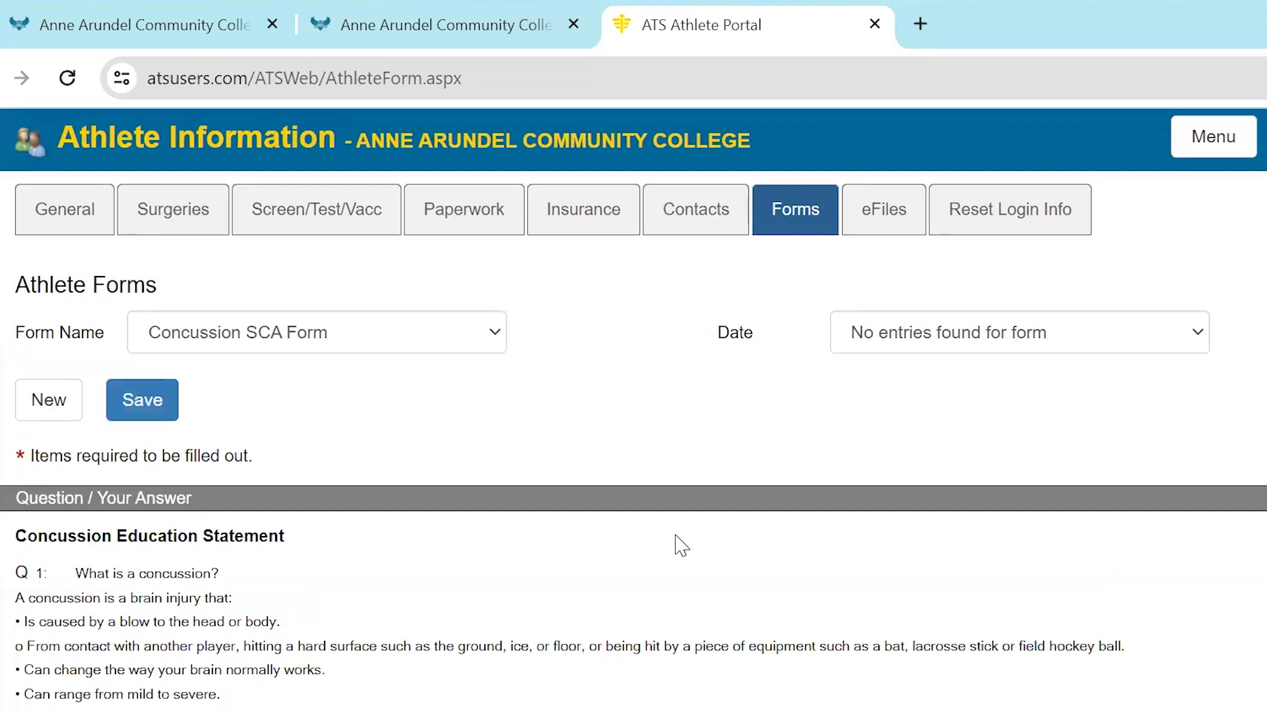
scroll(680, 545, down, 7)
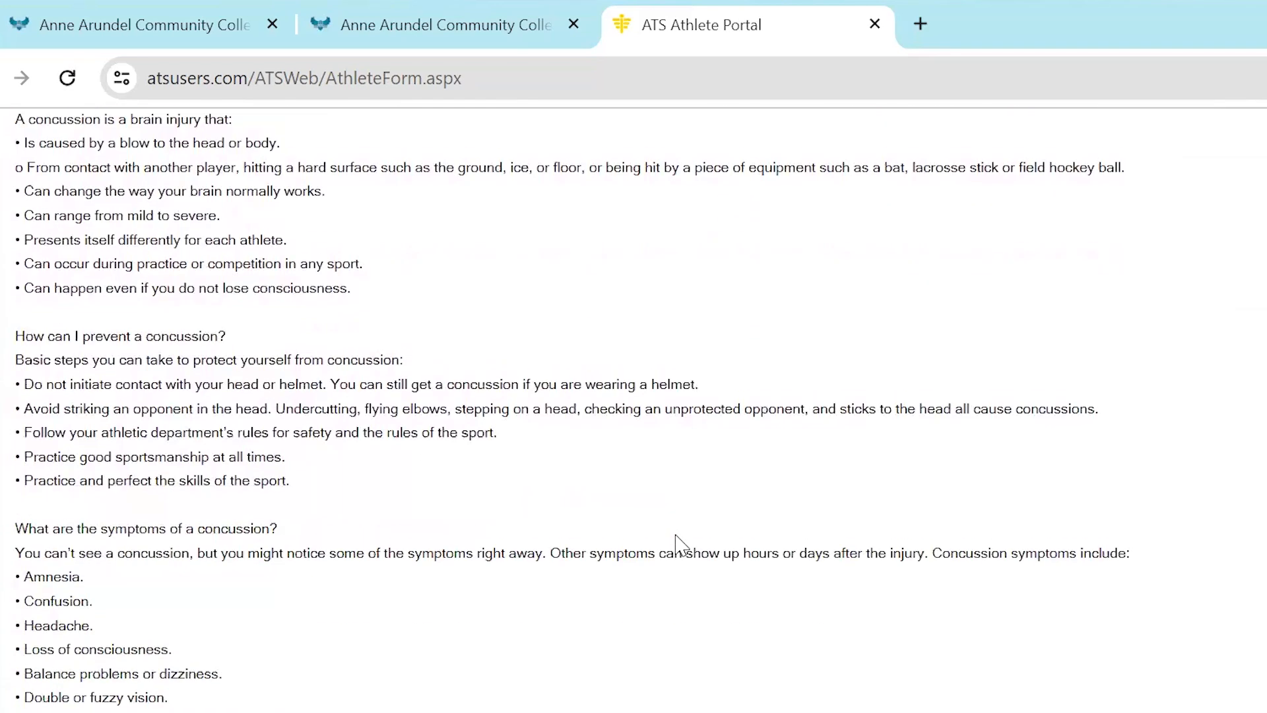
Answer Yes to the concussion education, sudden cardiac arrest education and duty-to-report statements of the Concussion SCA Form
scroll(679, 544, down, 11)
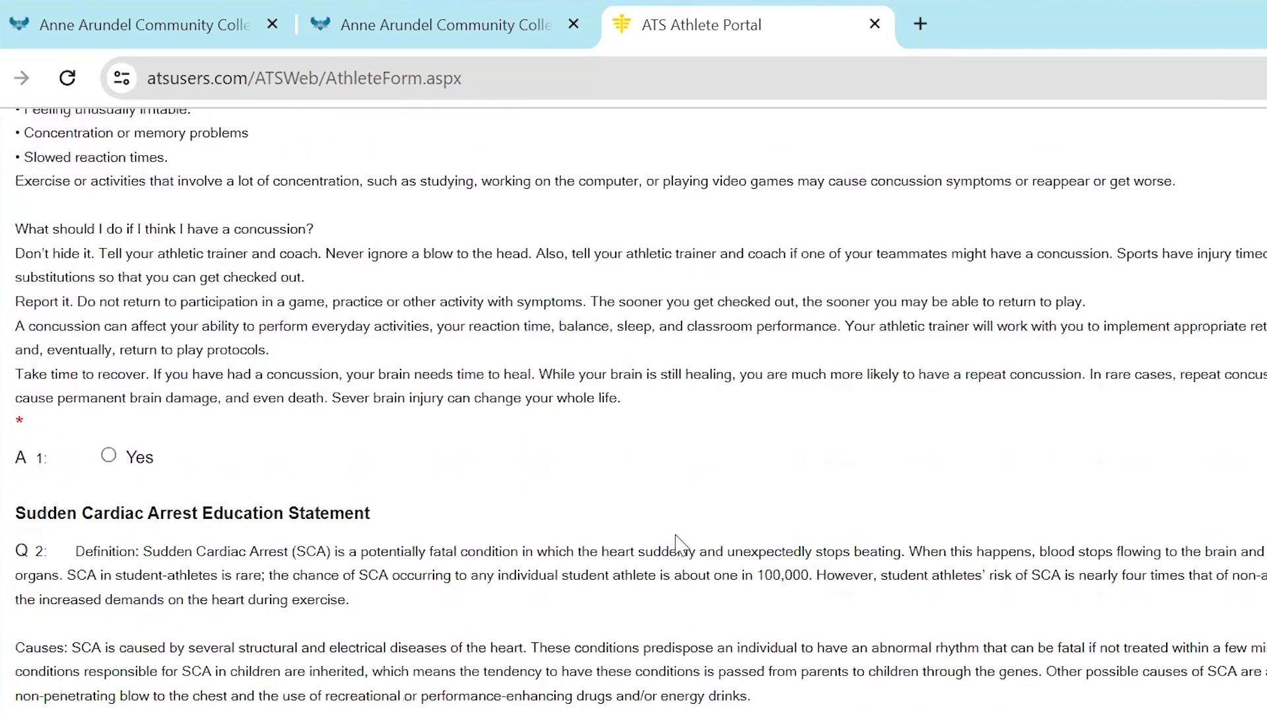
right_click(682, 545)
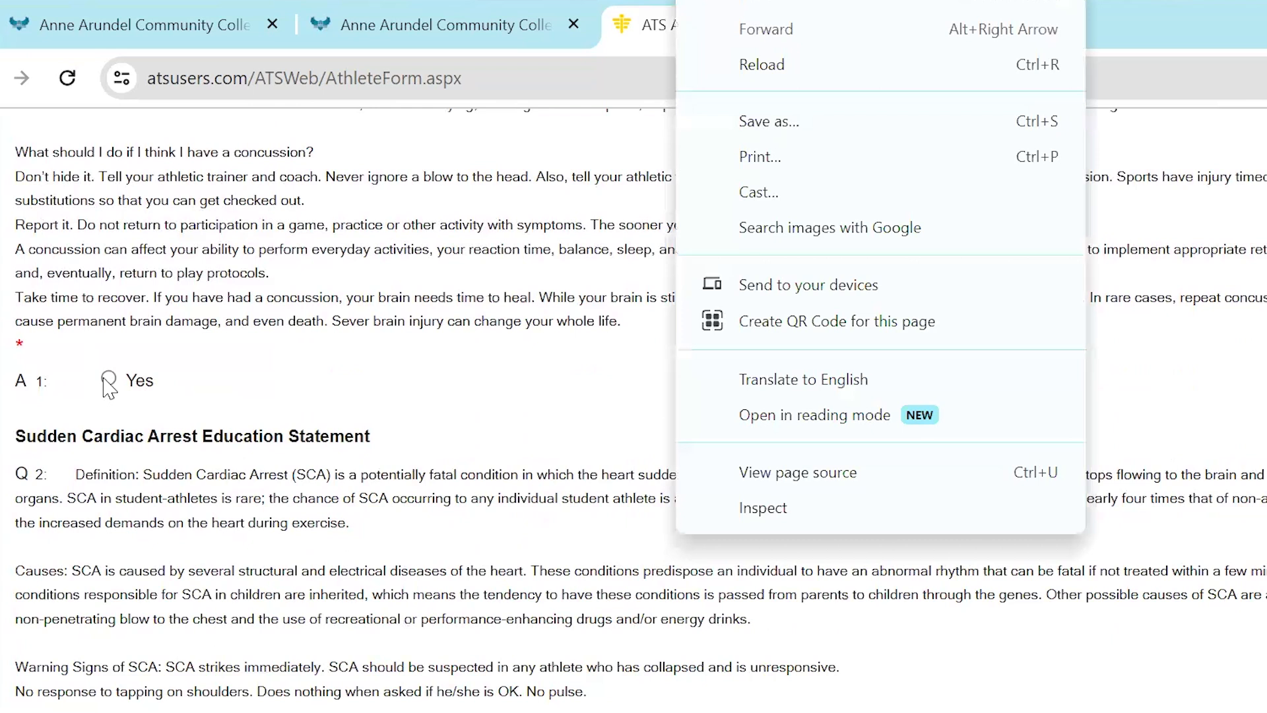
click(108, 378)
scroll(670, 423, down, 4)
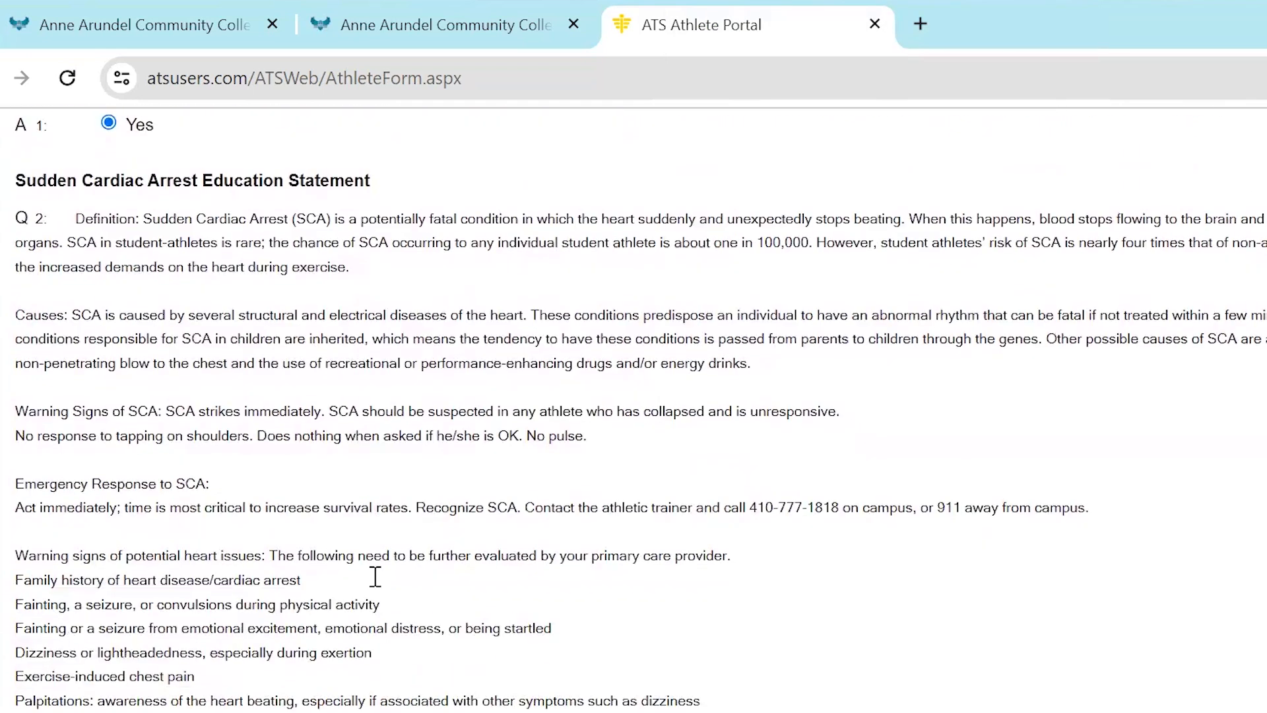
scroll(428, 437, down, 5)
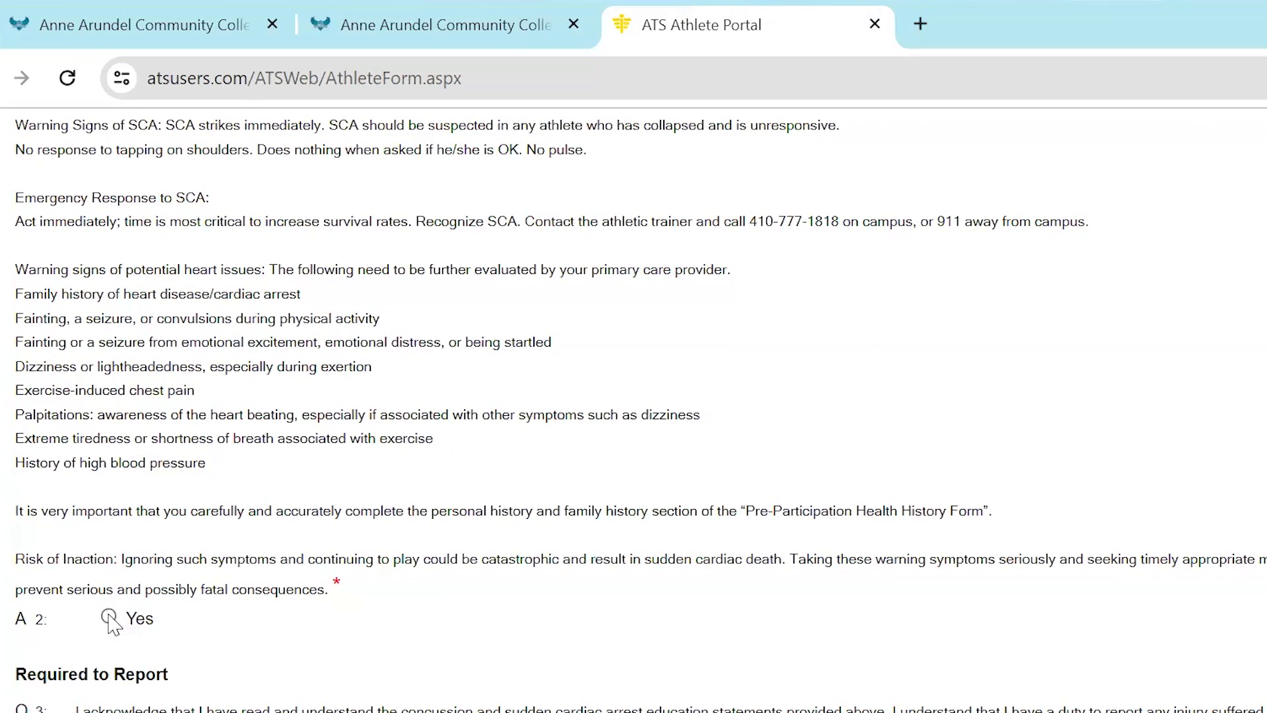
click(109, 617)
scroll(533, 612, down, 9)
Agree to electronic records, sign the concussion form with the athlete's full name as the student signature, and save it
click(220, 508)
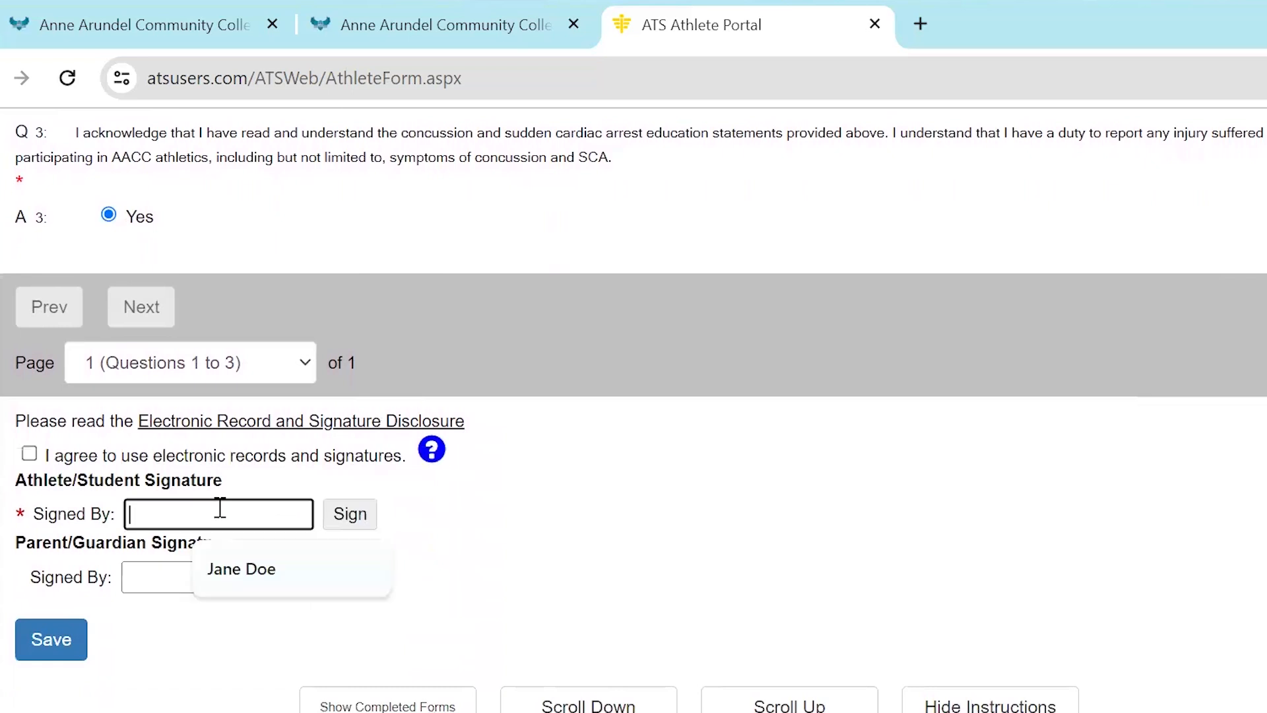
click(29, 453)
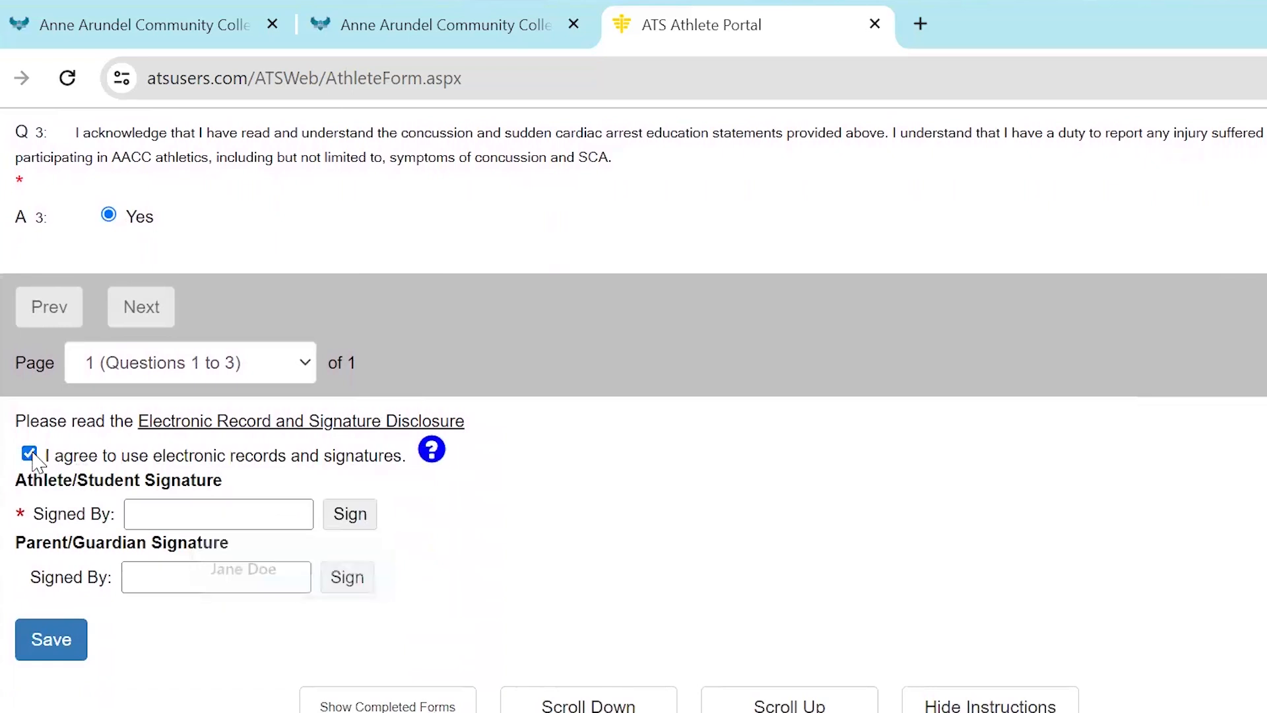
click(170, 518)
text(Sandy A)
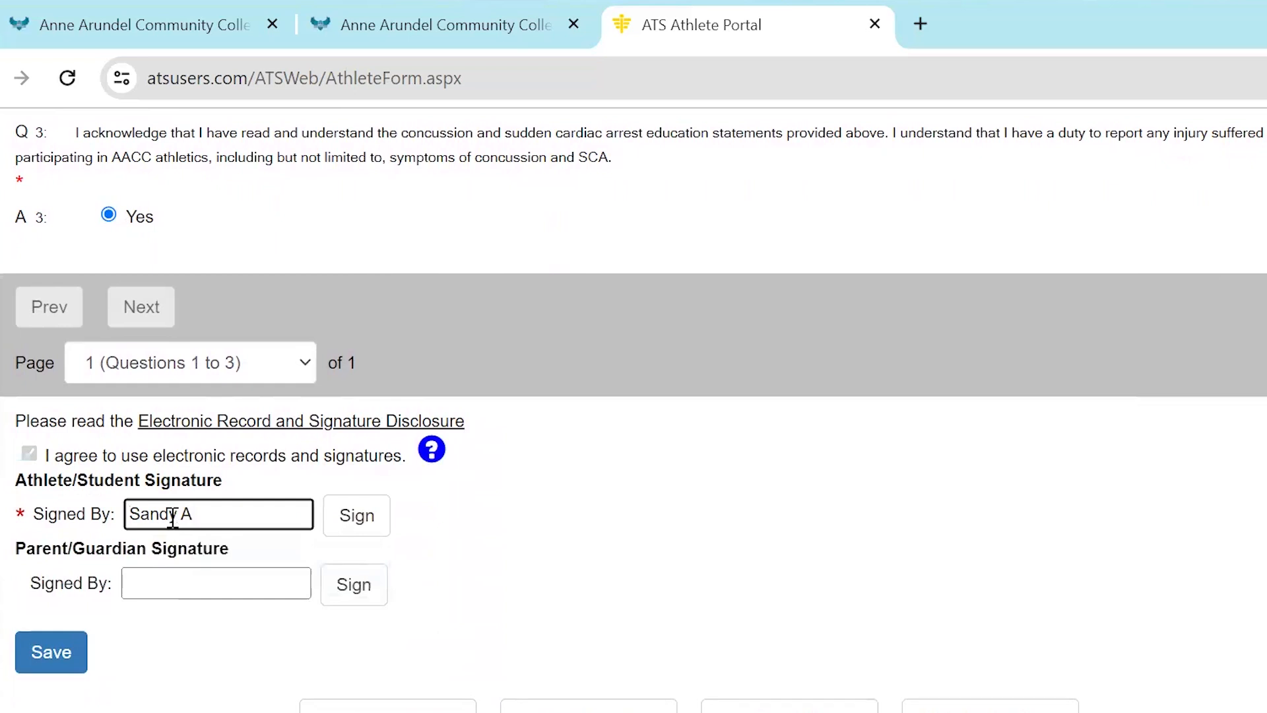
text(thlete)
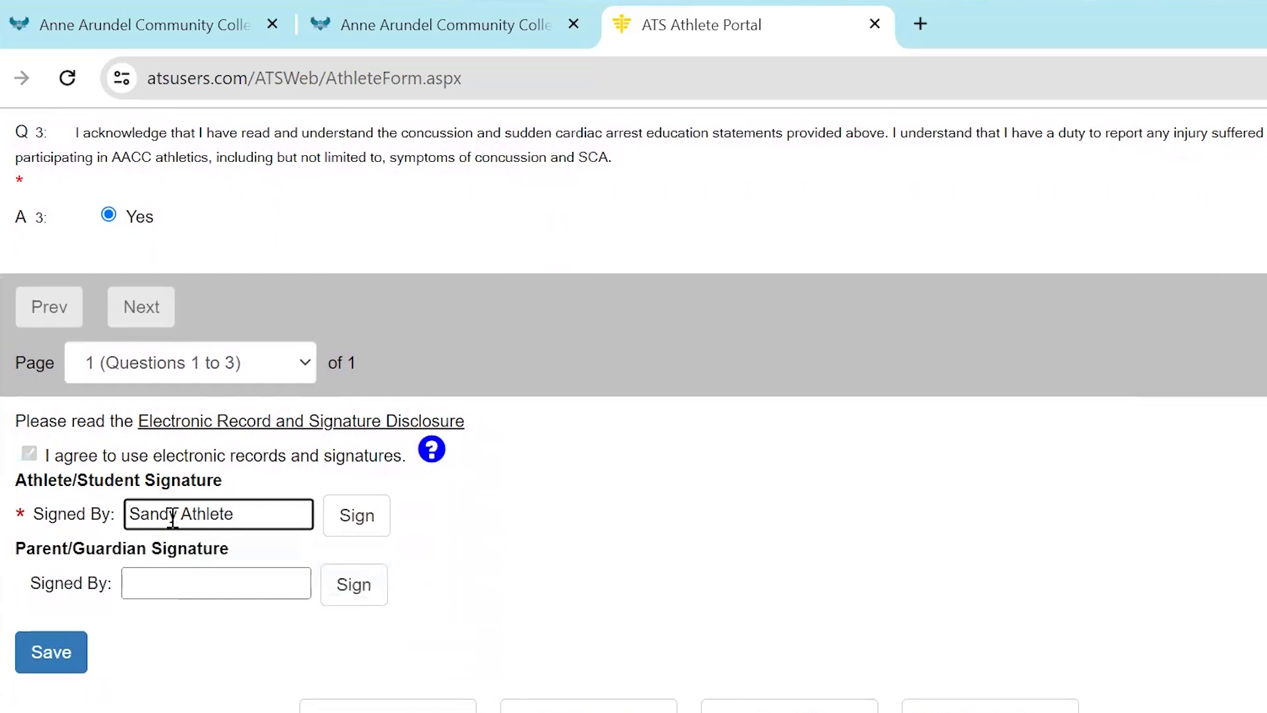
click(356, 525)
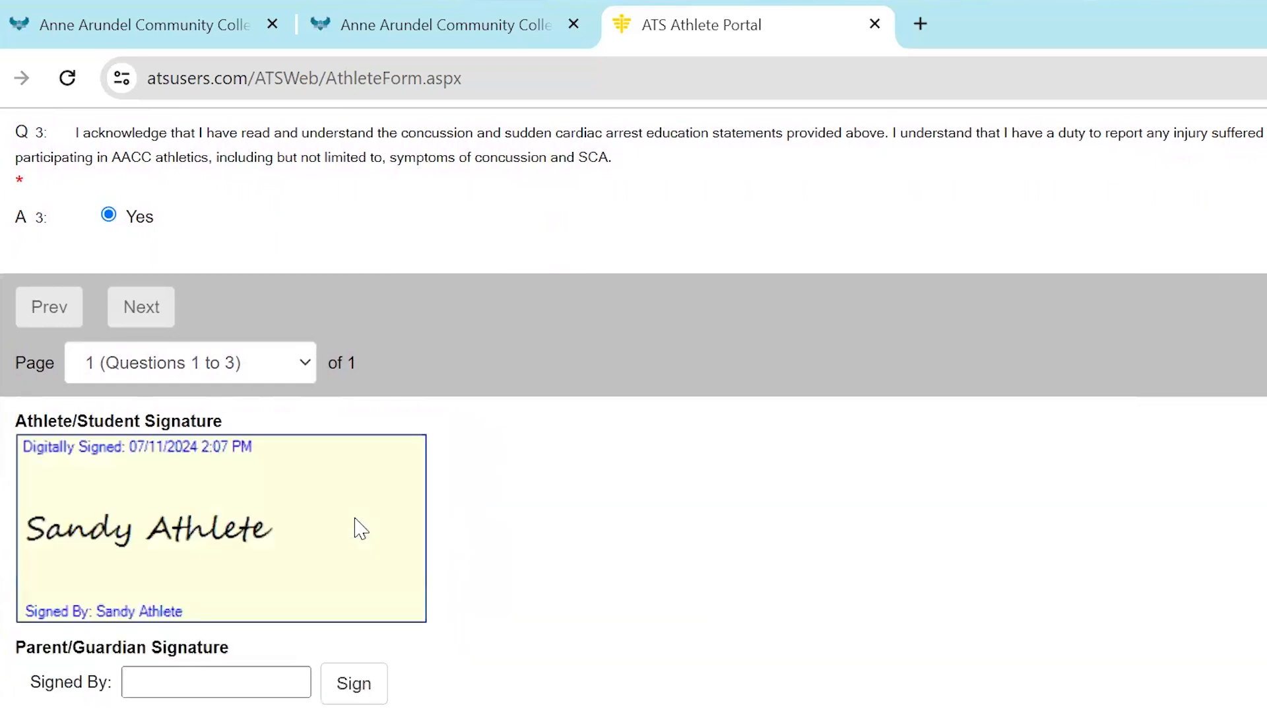
scroll(359, 528, down, 1)
click(76, 660)
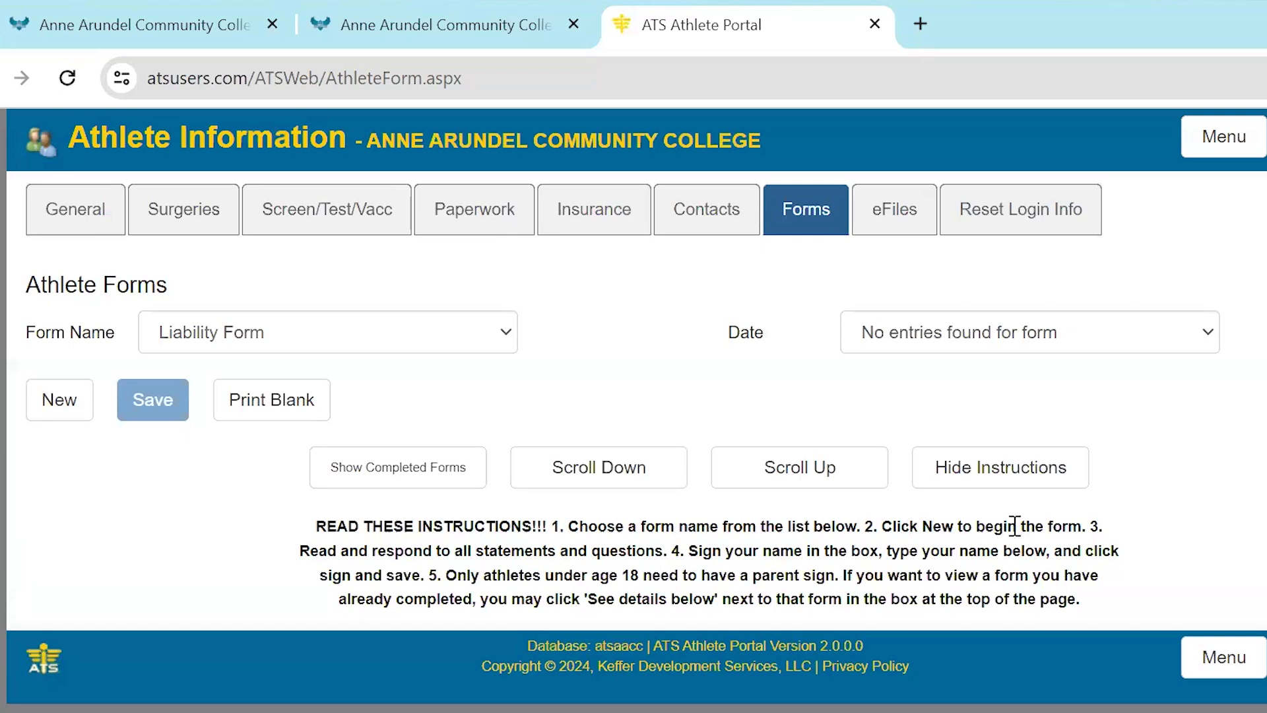
Start a new Liability Form and answer Yes to its four consent, risk, release and acknowledgement questions
click(60, 400)
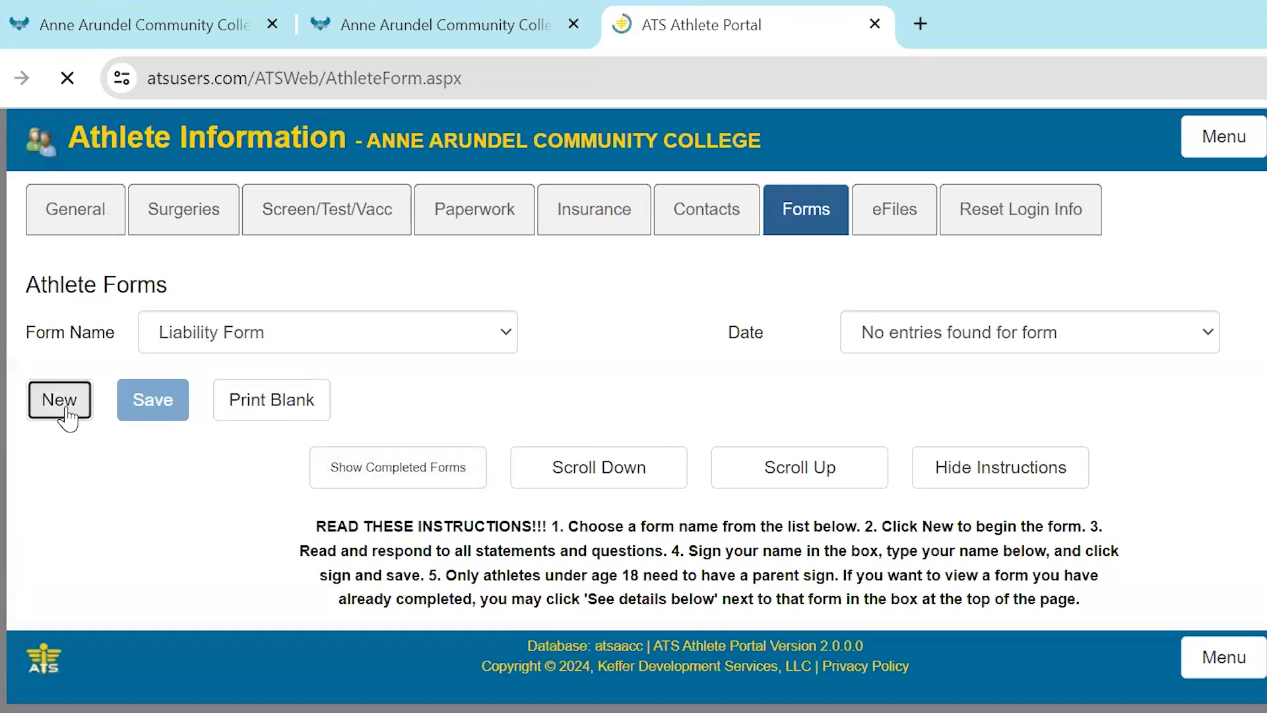
scroll(330, 523, down, 2)
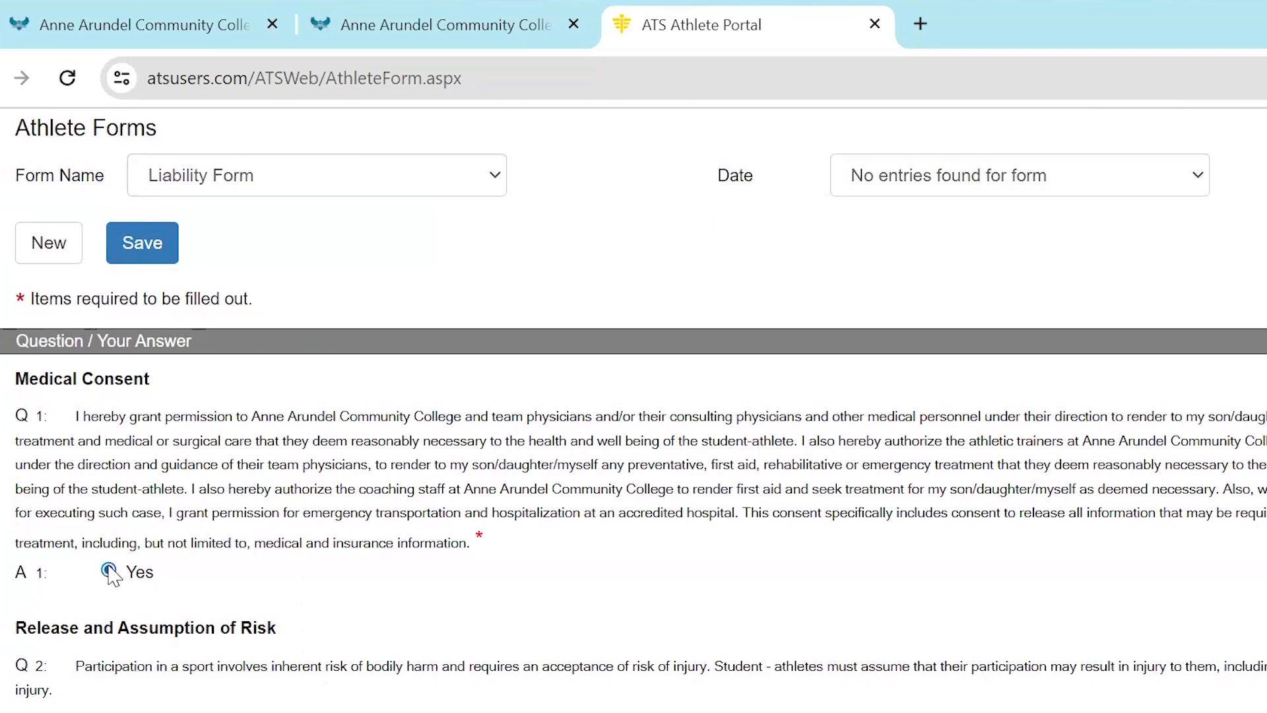
click(110, 573)
scroll(422, 594, down, 10)
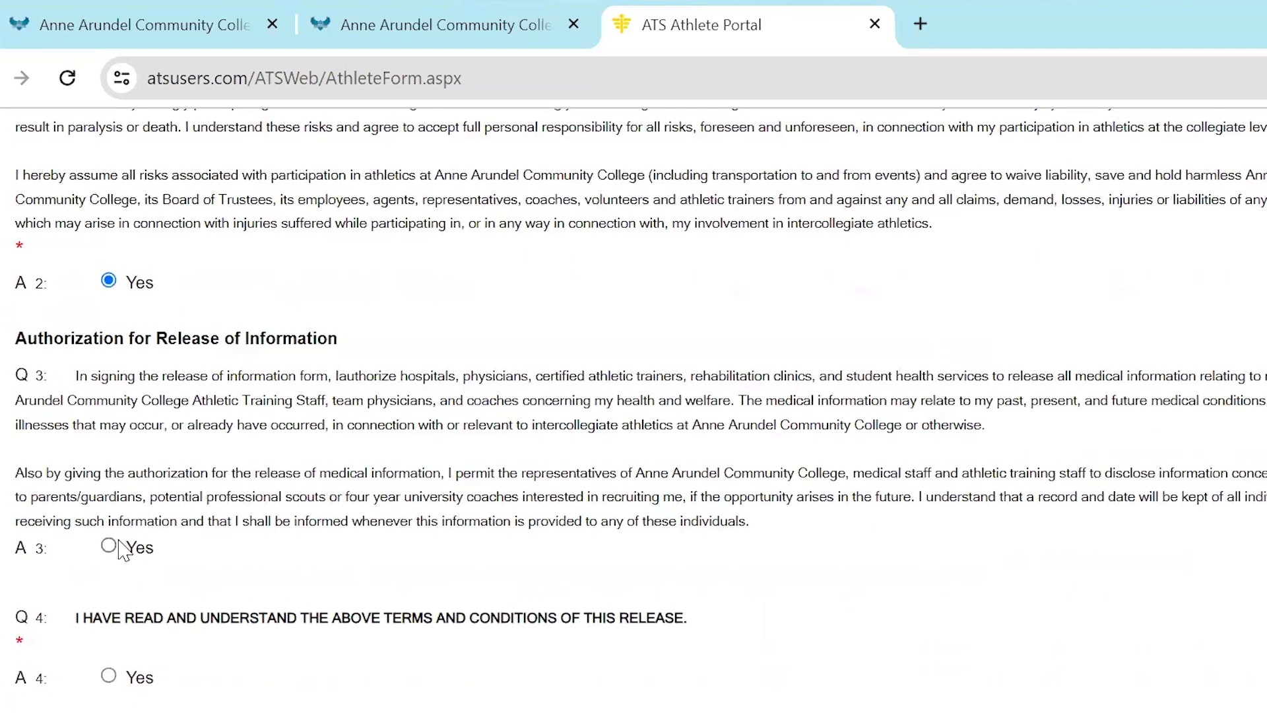
click(108, 545)
click(108, 675)
scroll(316, 598, down, 6)
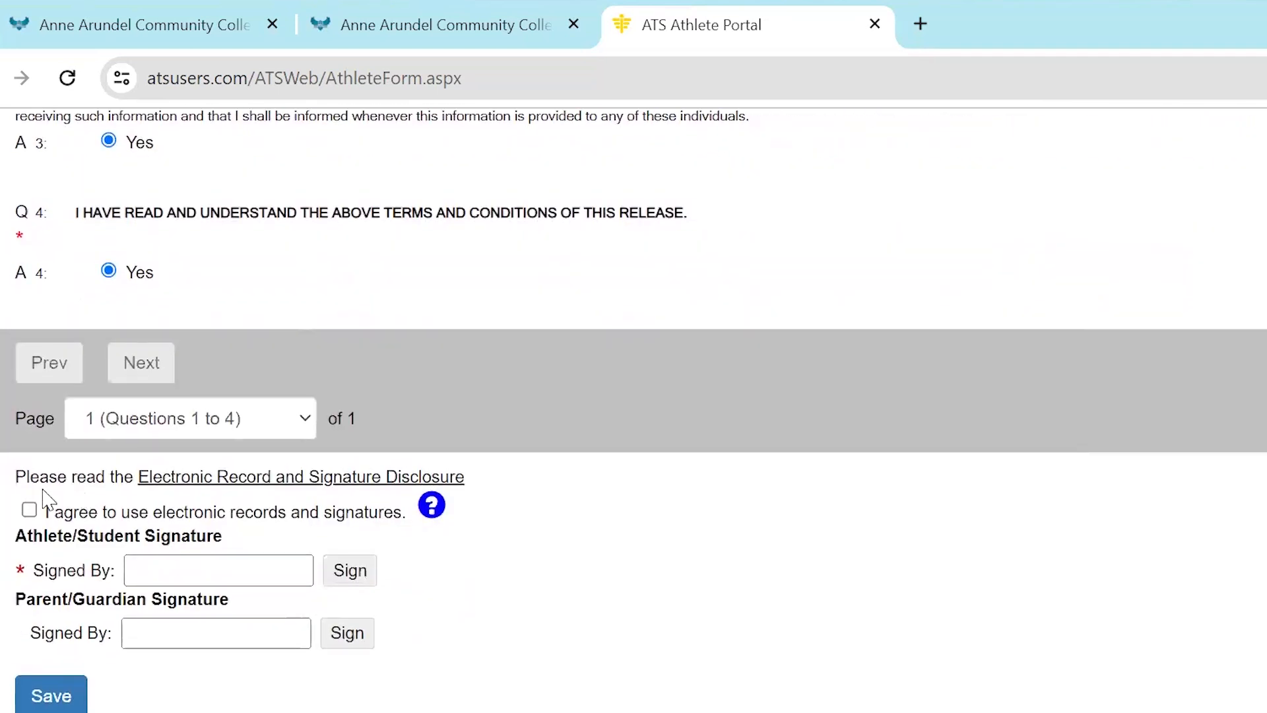
Agree to electronic records, sign the Liability Form with the athlete's full name, and save the form
click(29, 509)
click(195, 568)
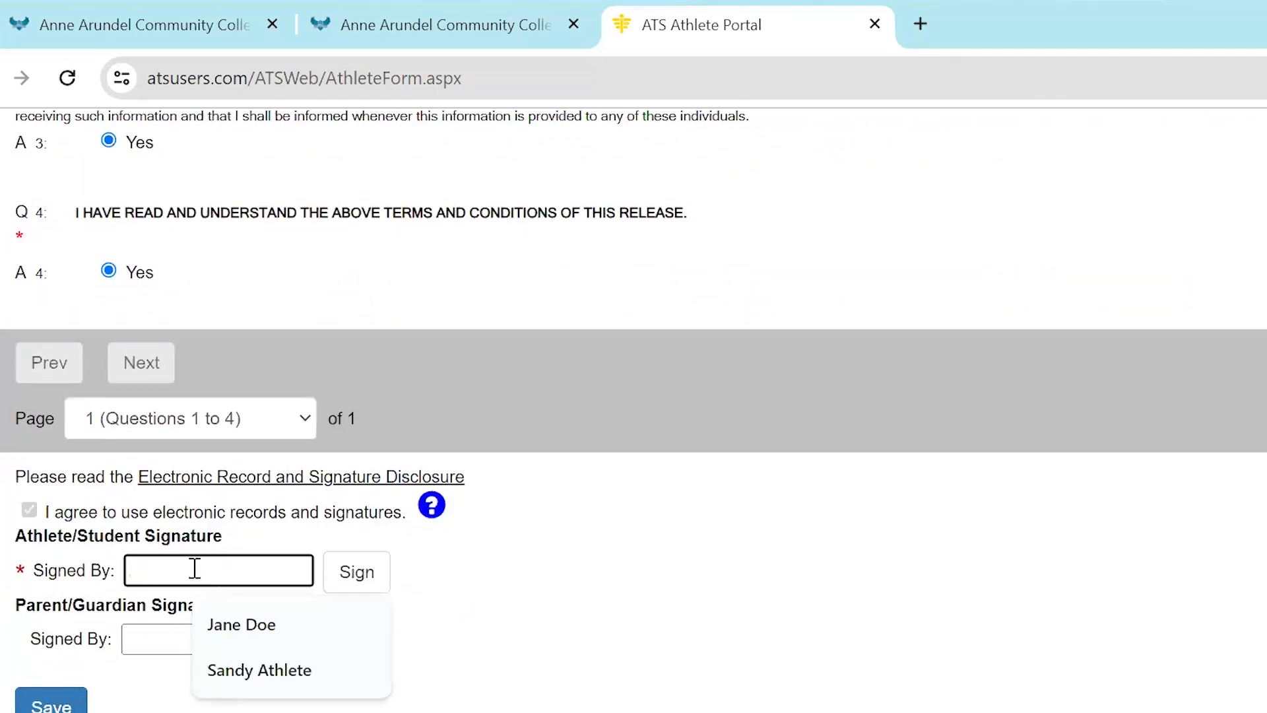
text(S)
key(Down)
key(Return)
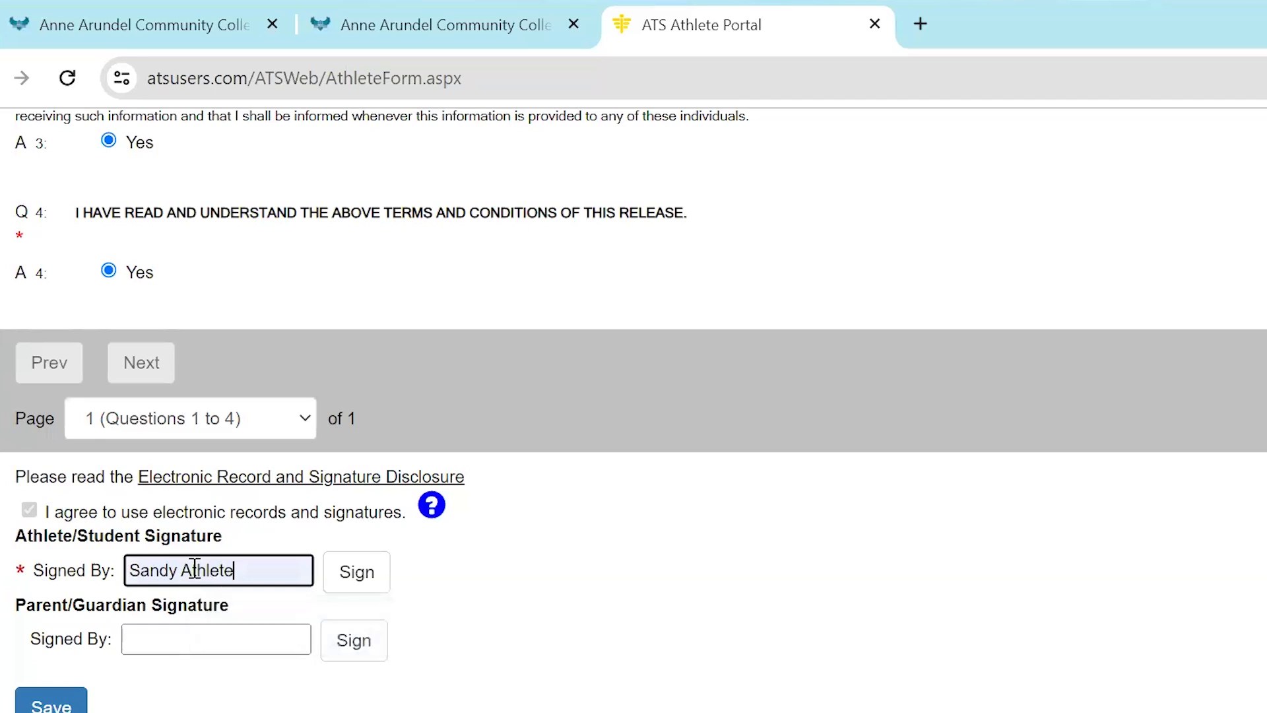
click(350, 579)
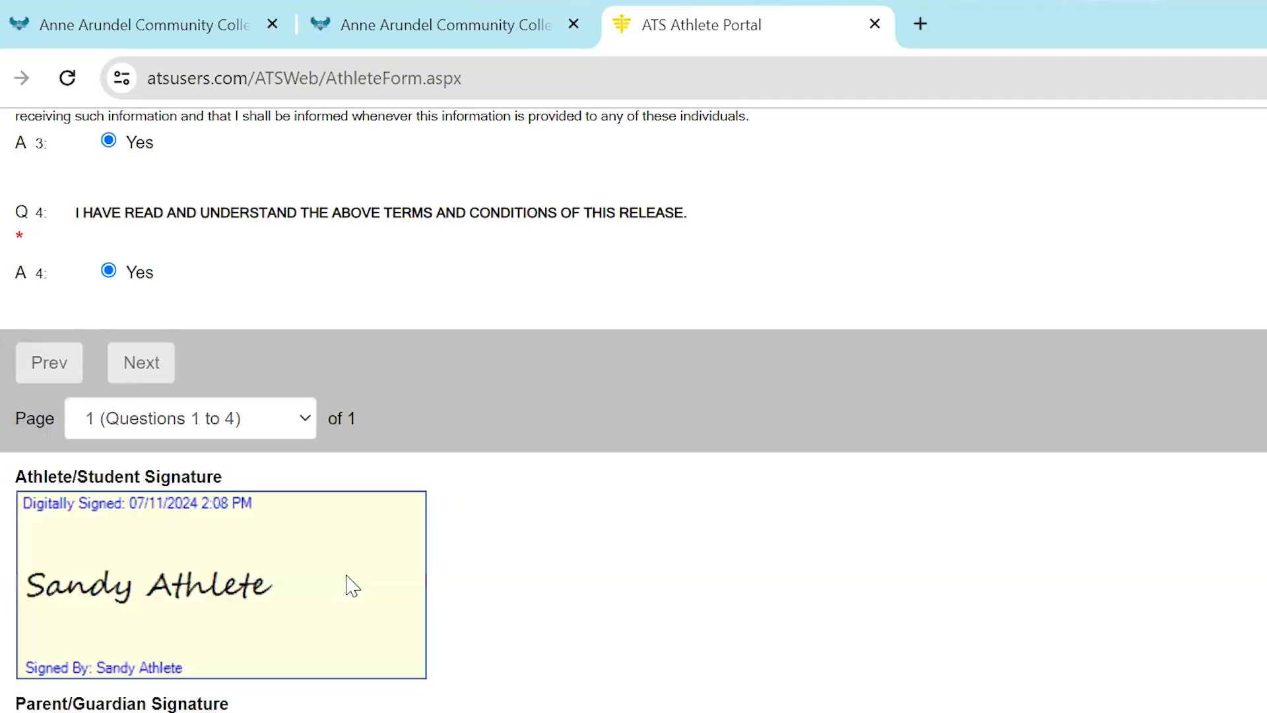
scroll(353, 585, down, 3)
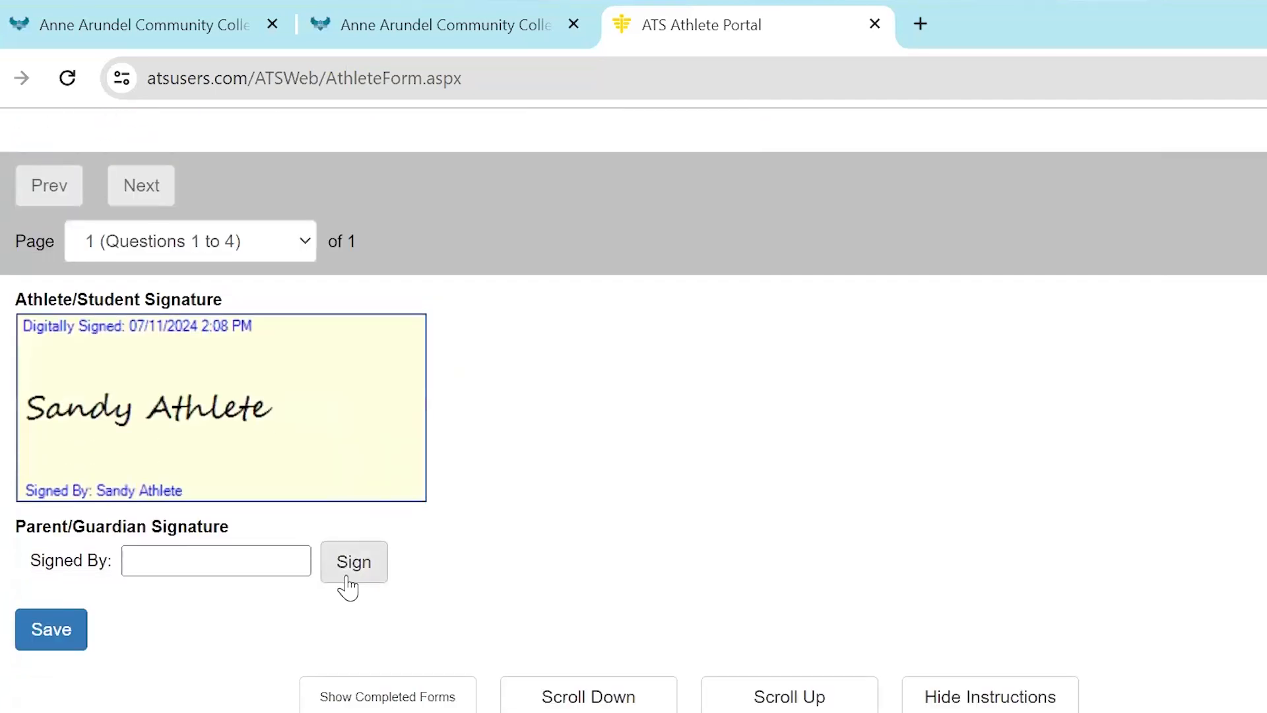
click(68, 631)
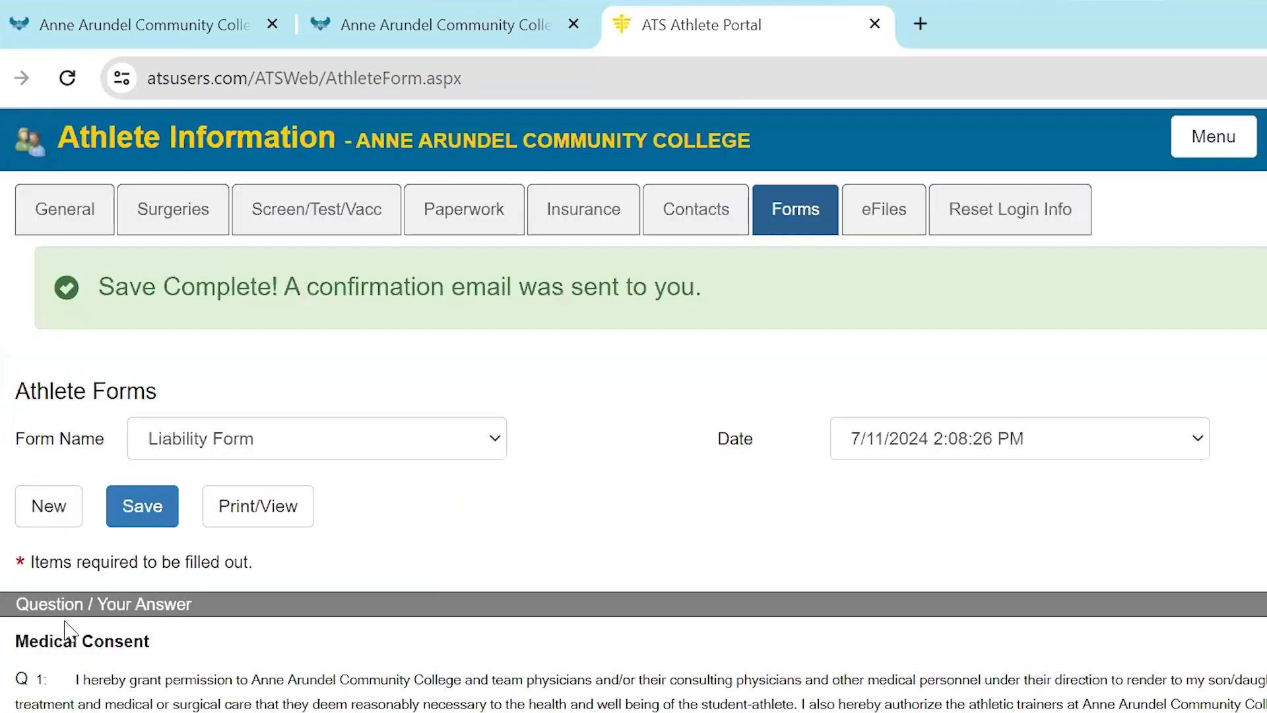
Choose the Pre-Participation Health History form and start a new entry
click(370, 441)
click(357, 535)
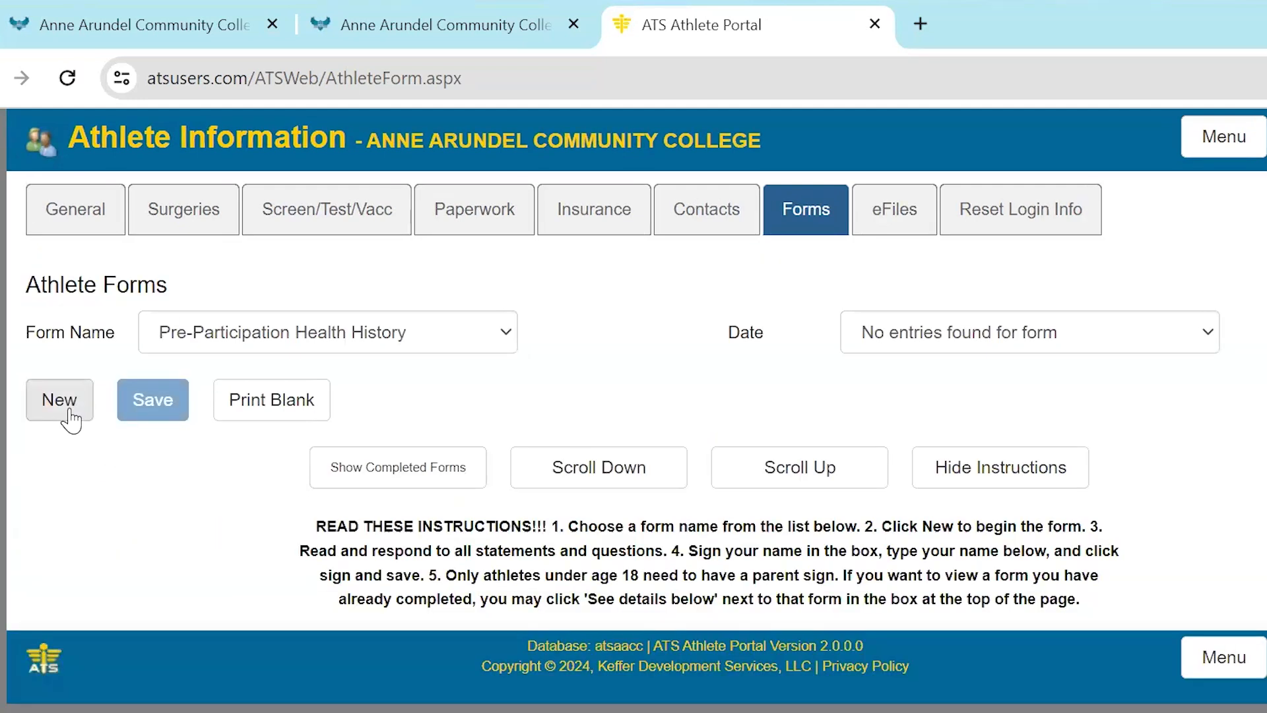
click(62, 400)
Answer No to health history questions 1 through 7, from denied participation to chest discomfort during exercise
scroll(151, 356, down, 5)
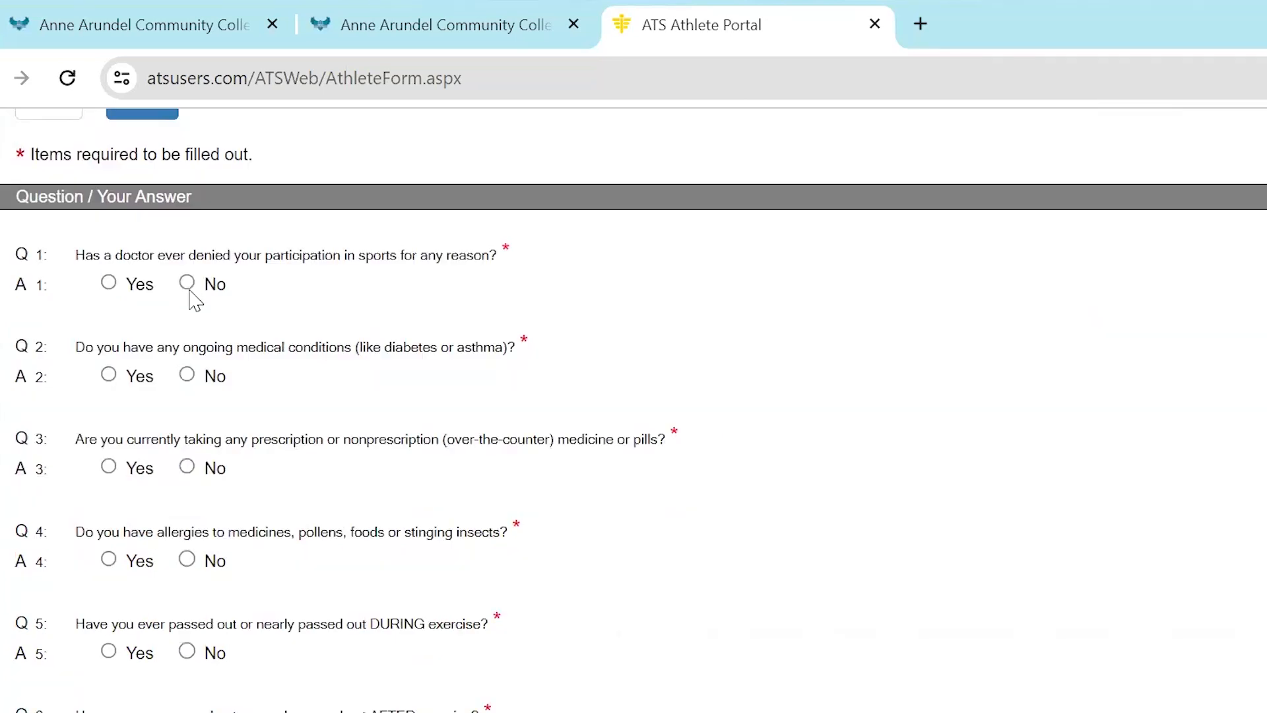
click(187, 283)
click(187, 375)
click(187, 468)
click(188, 560)
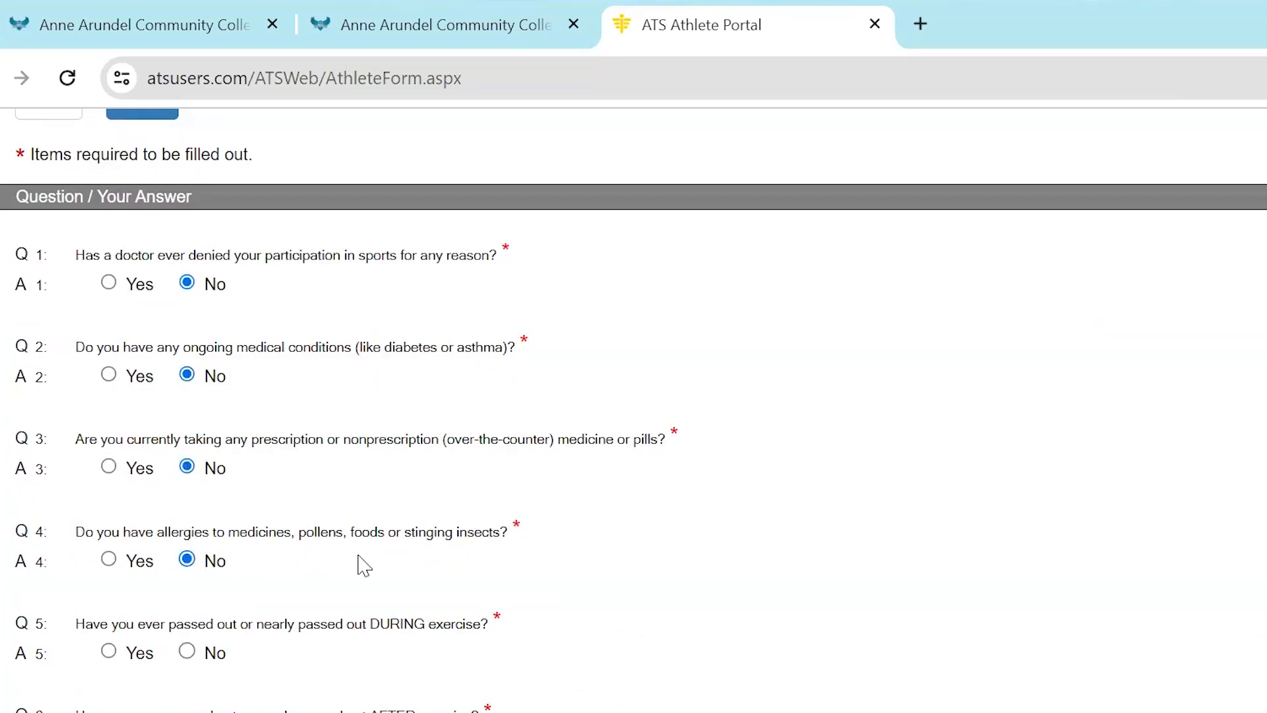
scroll(363, 566, down, 2)
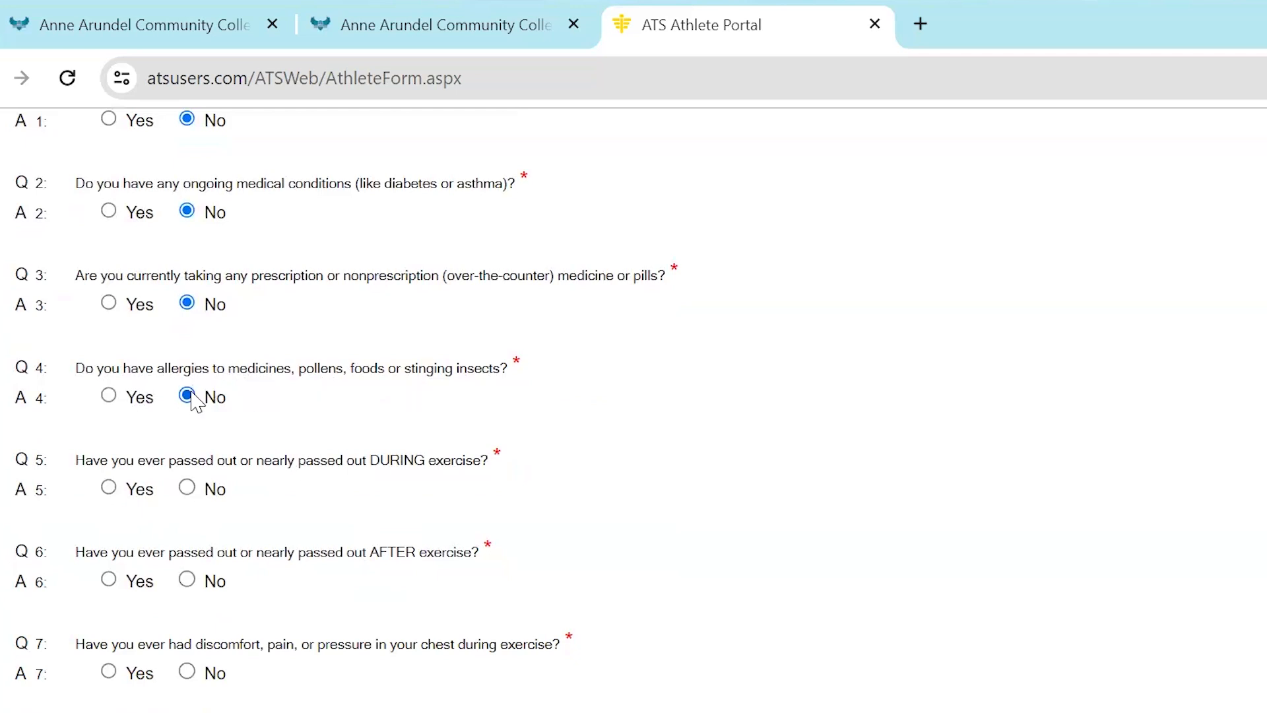
click(187, 487)
click(187, 579)
click(186, 670)
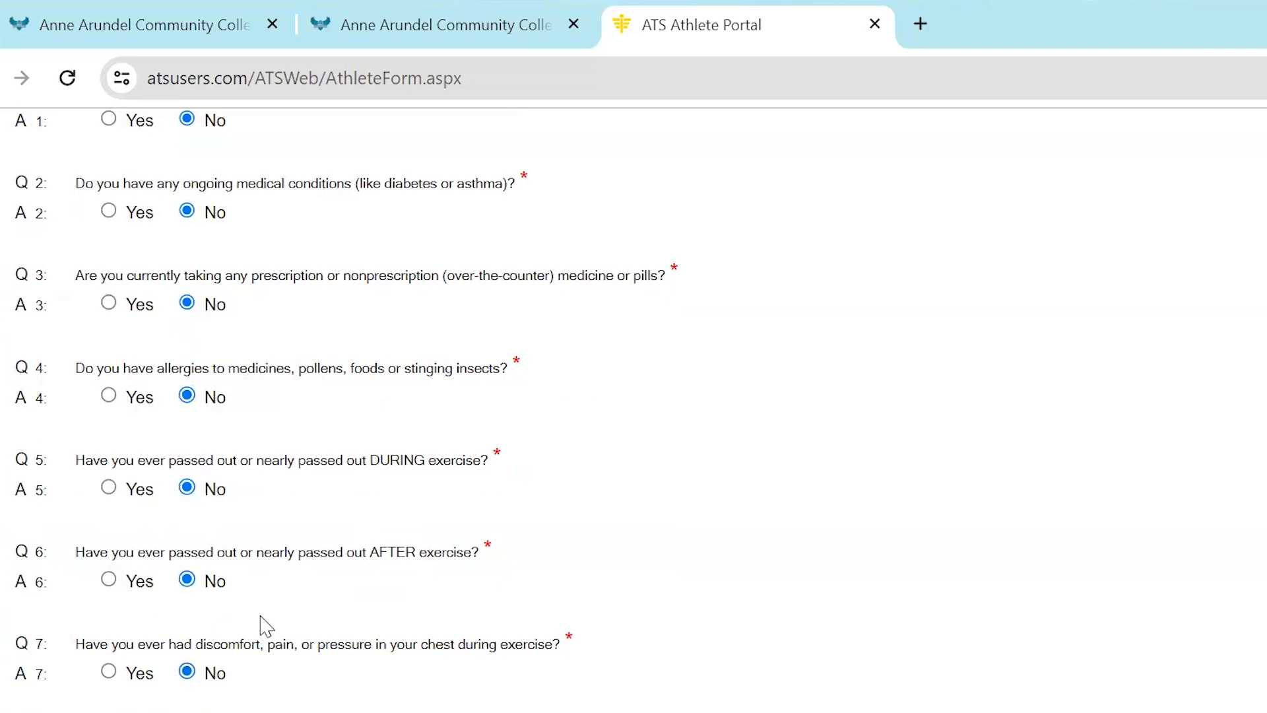
Answer No to health history questions 9 through 11 on heart diagnoses, heart tests and unexplained family deaths
scroll(262, 620, down, 1)
scroll(260, 616, down, 3)
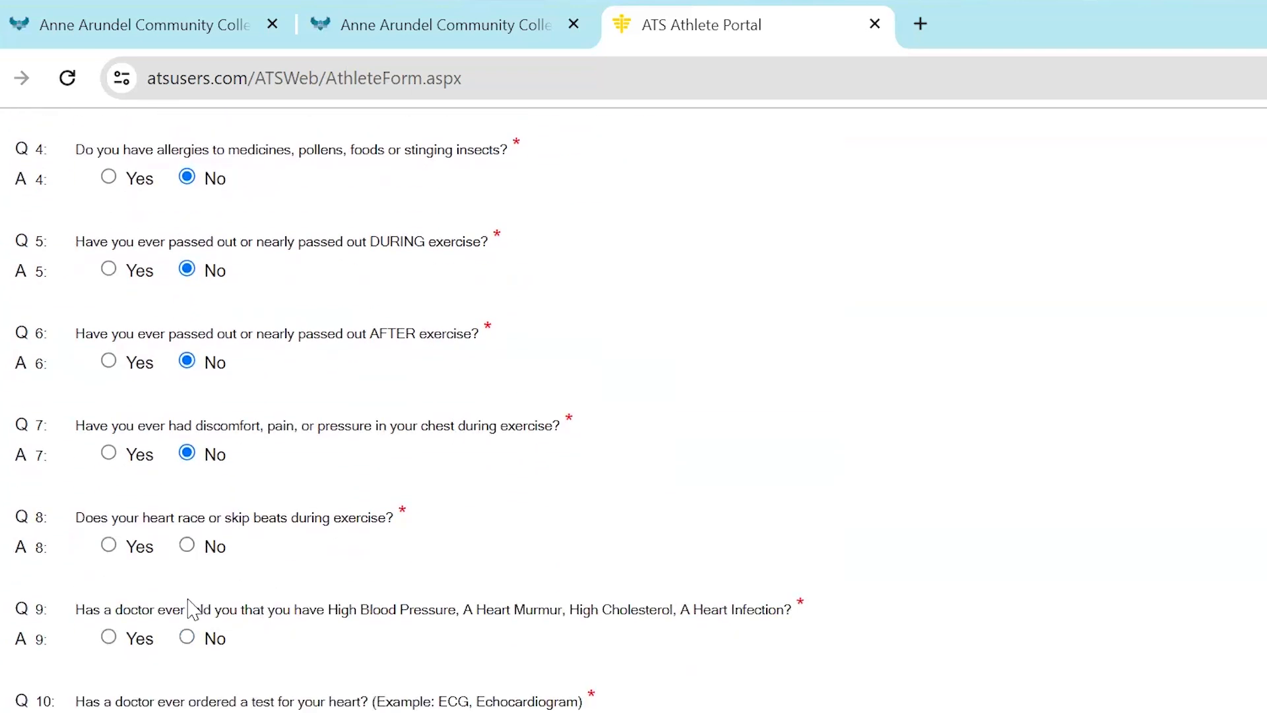
click(188, 638)
scroll(278, 638, down, 3)
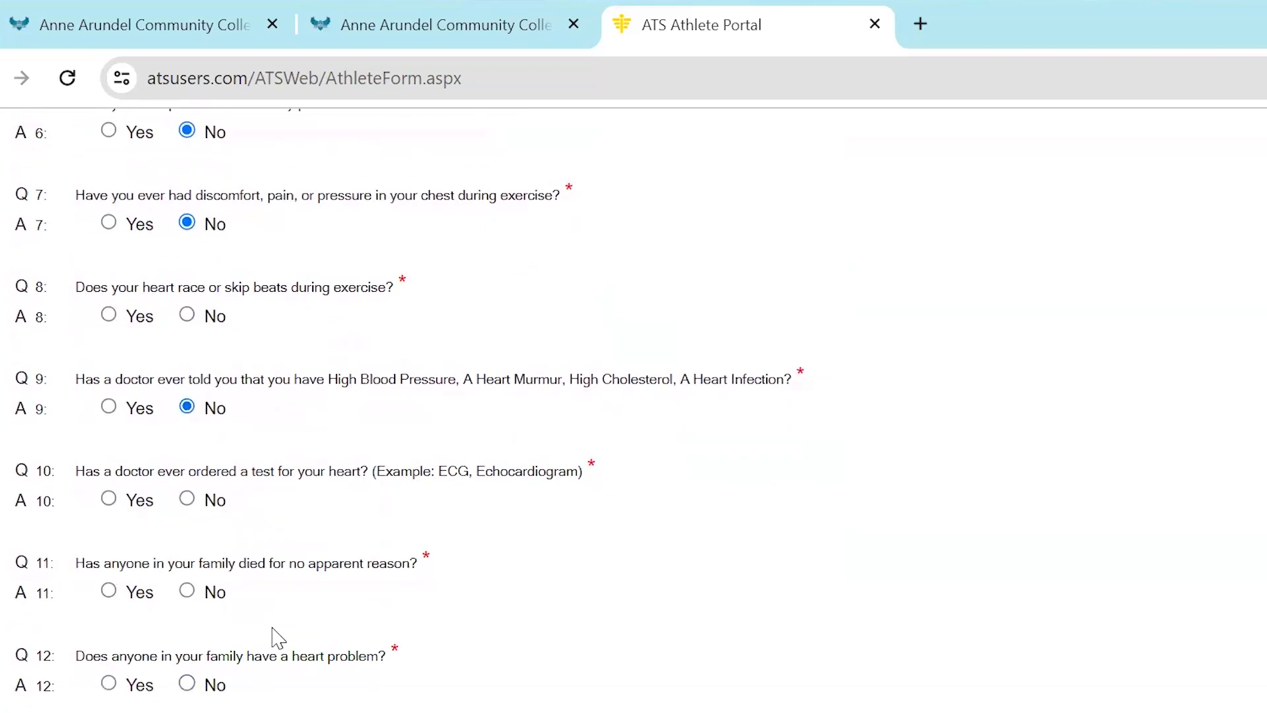
click(186, 499)
Answer Yes to question 12 about family heart problems and enter the explanation "Father- heart attack at 50"
click(108, 683)
scroll(389, 626, down, 1)
scroll(389, 625, down, 2)
click(187, 594)
text(Father- heart at)
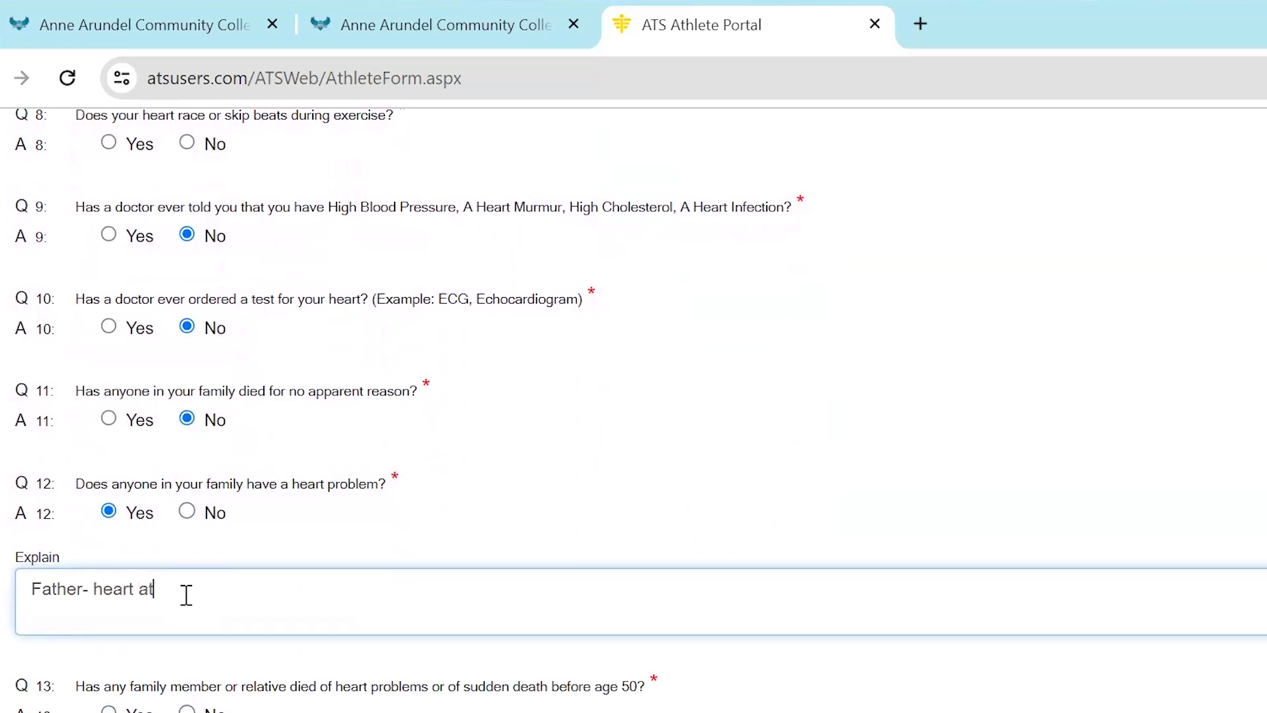
text(tack at 50)
Answer No to questions 13 through 15 on early family heart deaths, Marfan syndrome and overnight hospital stays
scroll(185, 597, down, 3)
click(187, 626)
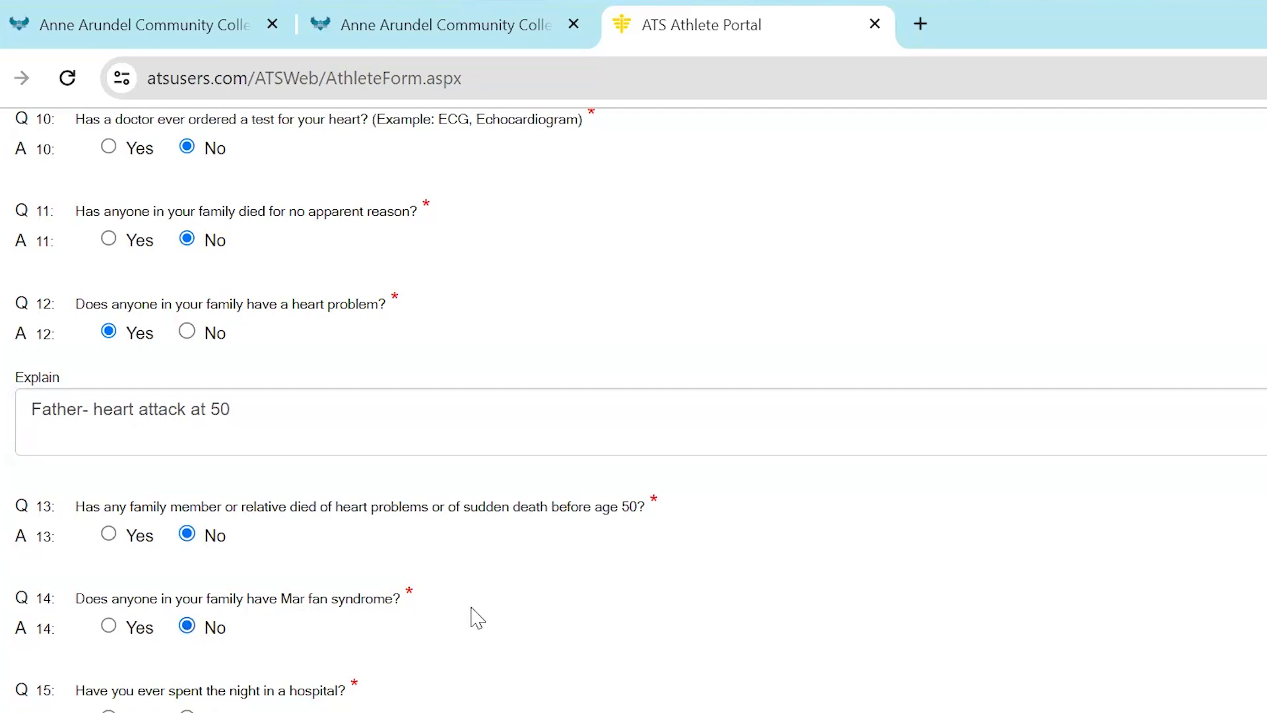
scroll(478, 618, down, 3)
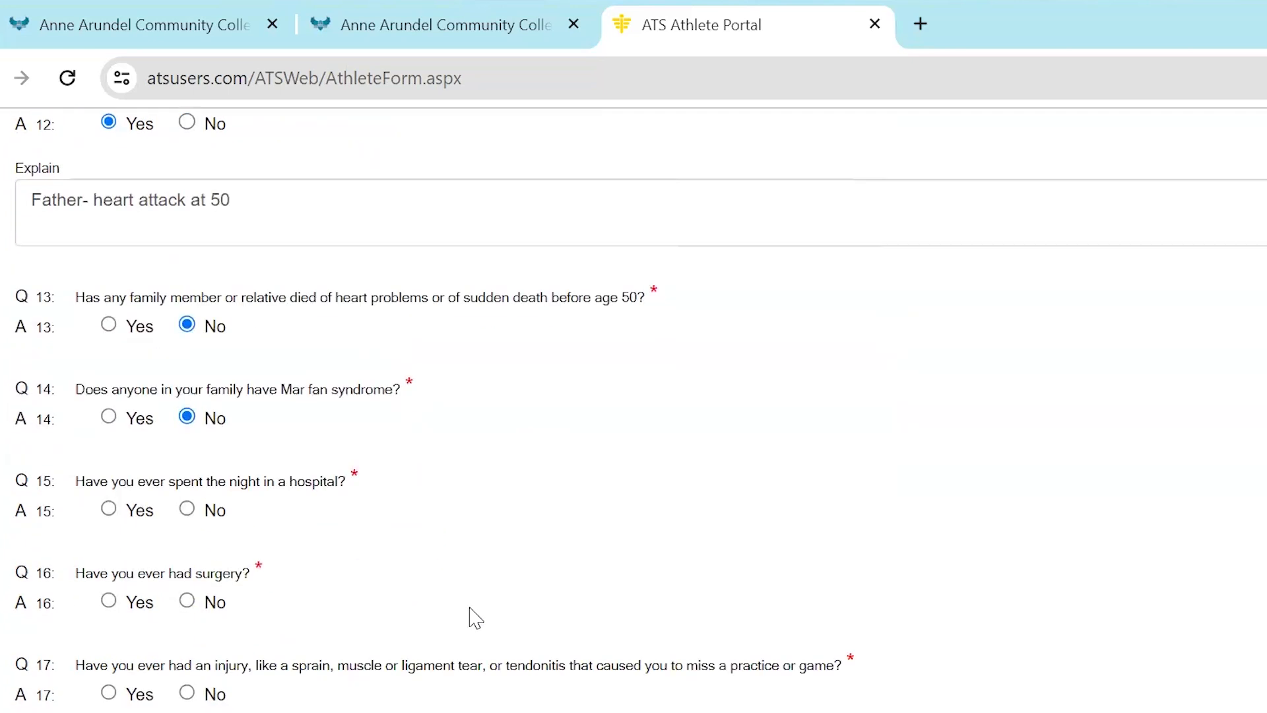
click(187, 508)
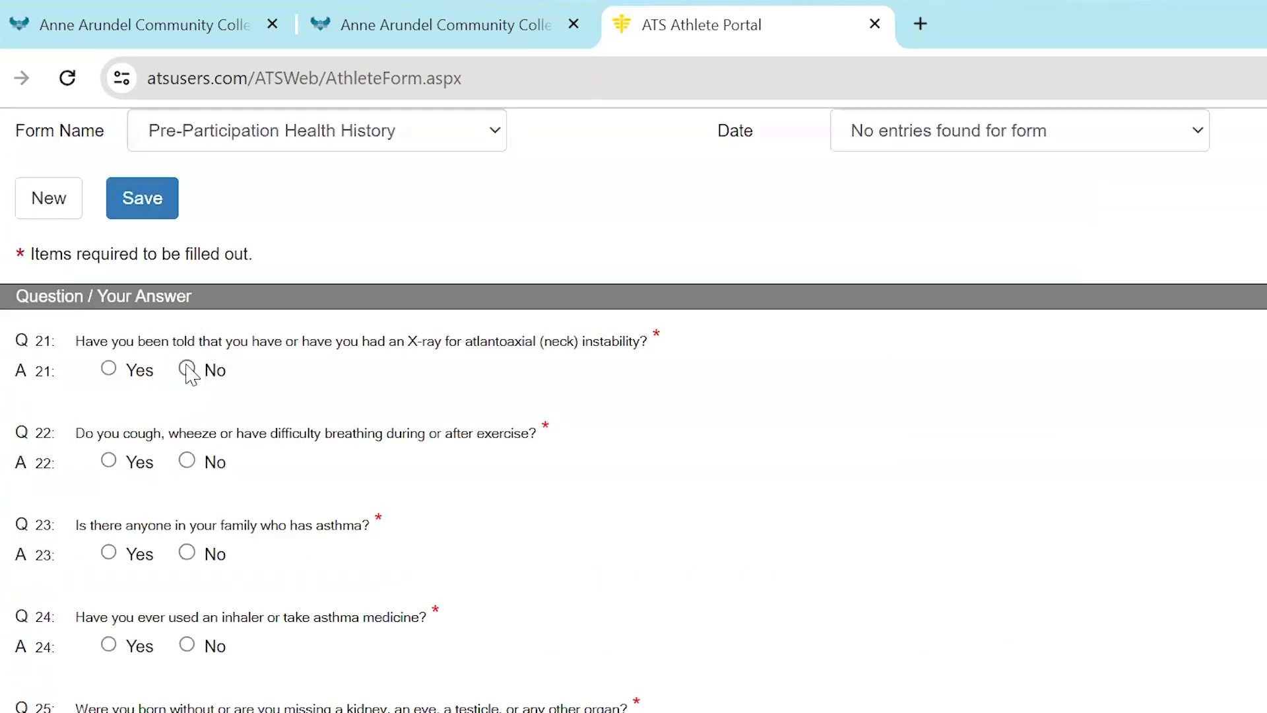
Answer No to questions 21 through 24 on neck instability, breathing difficulty, family asthma and inhaler use
click(187, 369)
click(187, 461)
click(187, 552)
click(187, 644)
Answer No to questions 26 through 28 on recent mononucleosis, skin problems and herpes skin infection
scroll(268, 622, down, 2)
scroll(275, 633, down, 1)
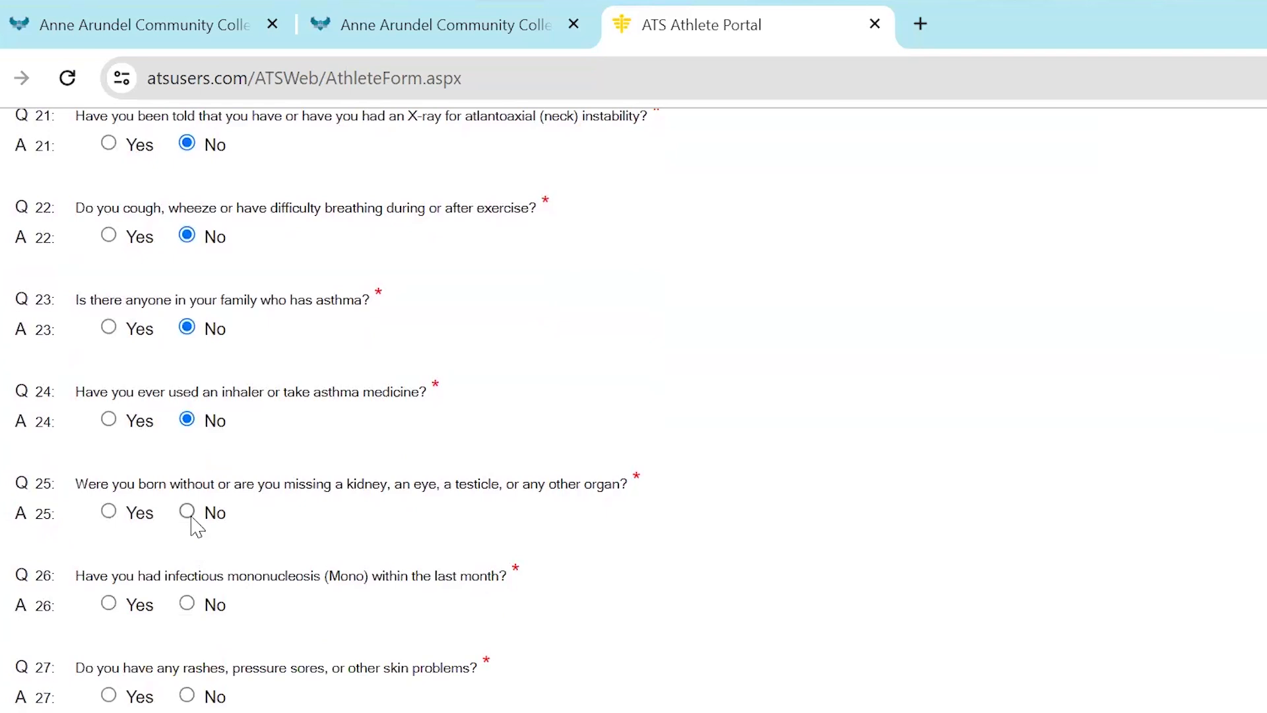
scroll(190, 613, down, 3)
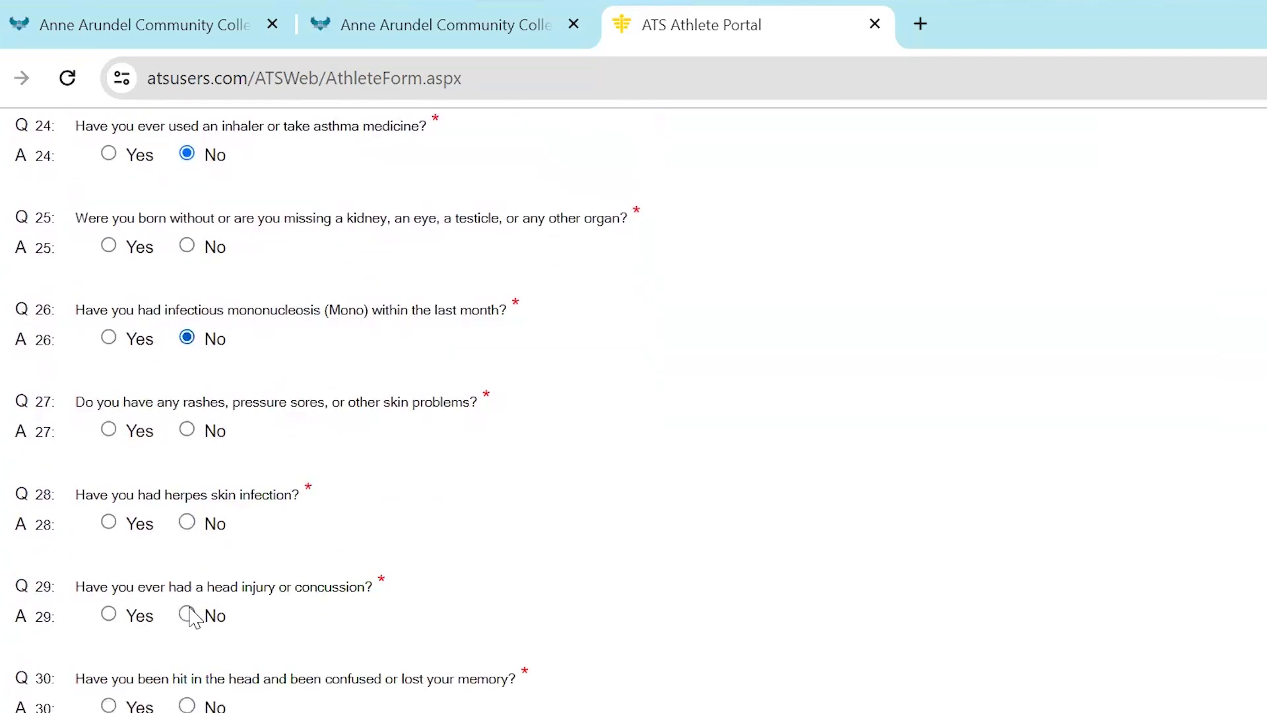
click(188, 427)
click(187, 520)
Answer Yes to question 29 about head injury or concussion and enter the explanation "one when i was 15"
click(117, 611)
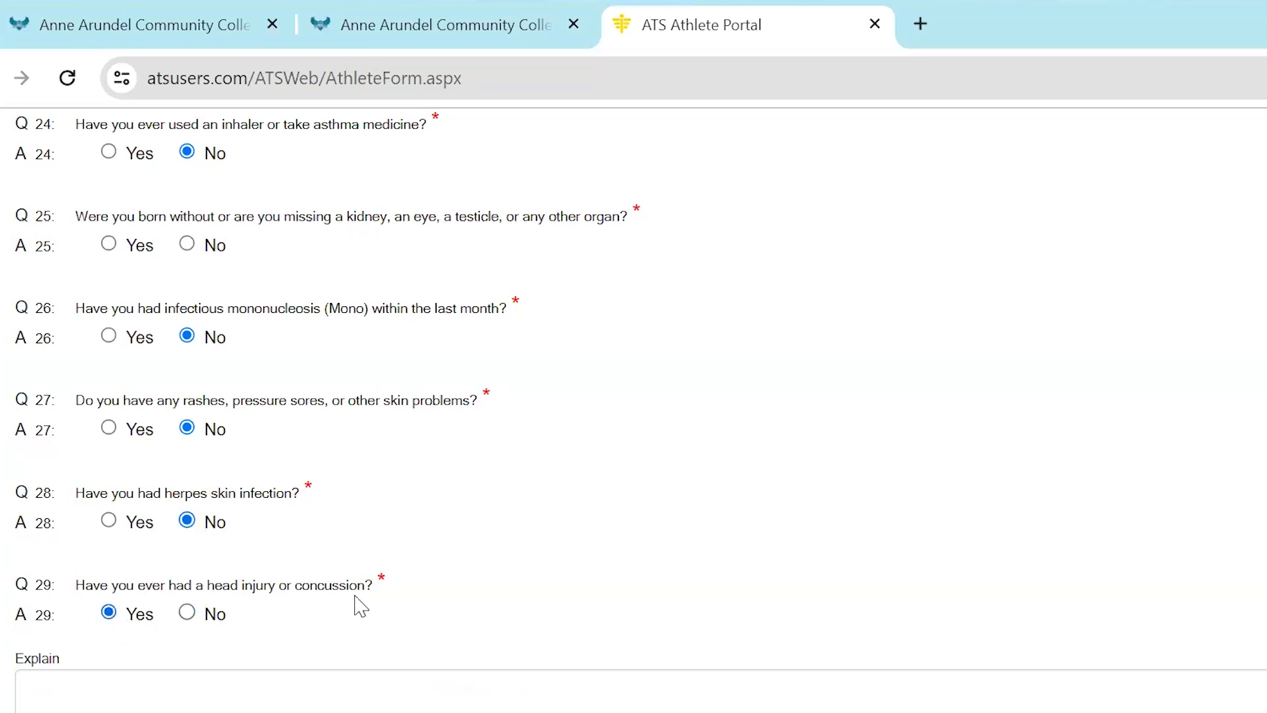
scroll(360, 604, down, 2)
click(211, 518)
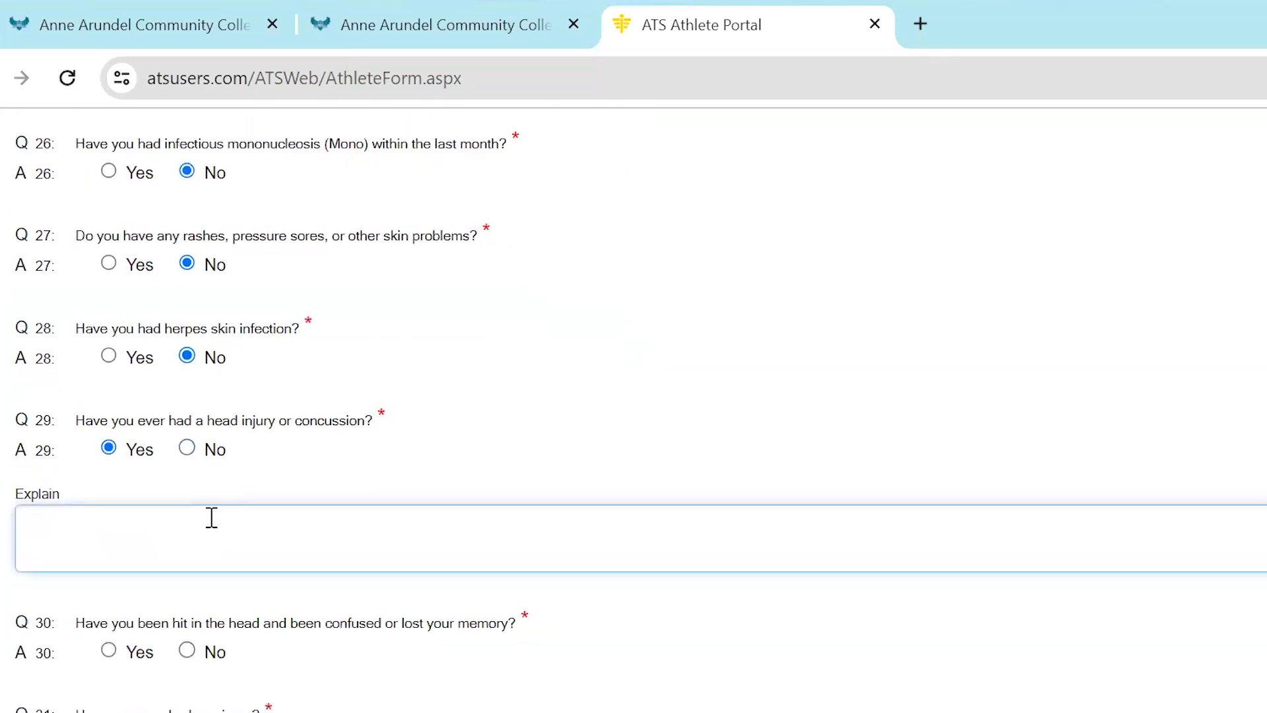
text(one when i was 15)
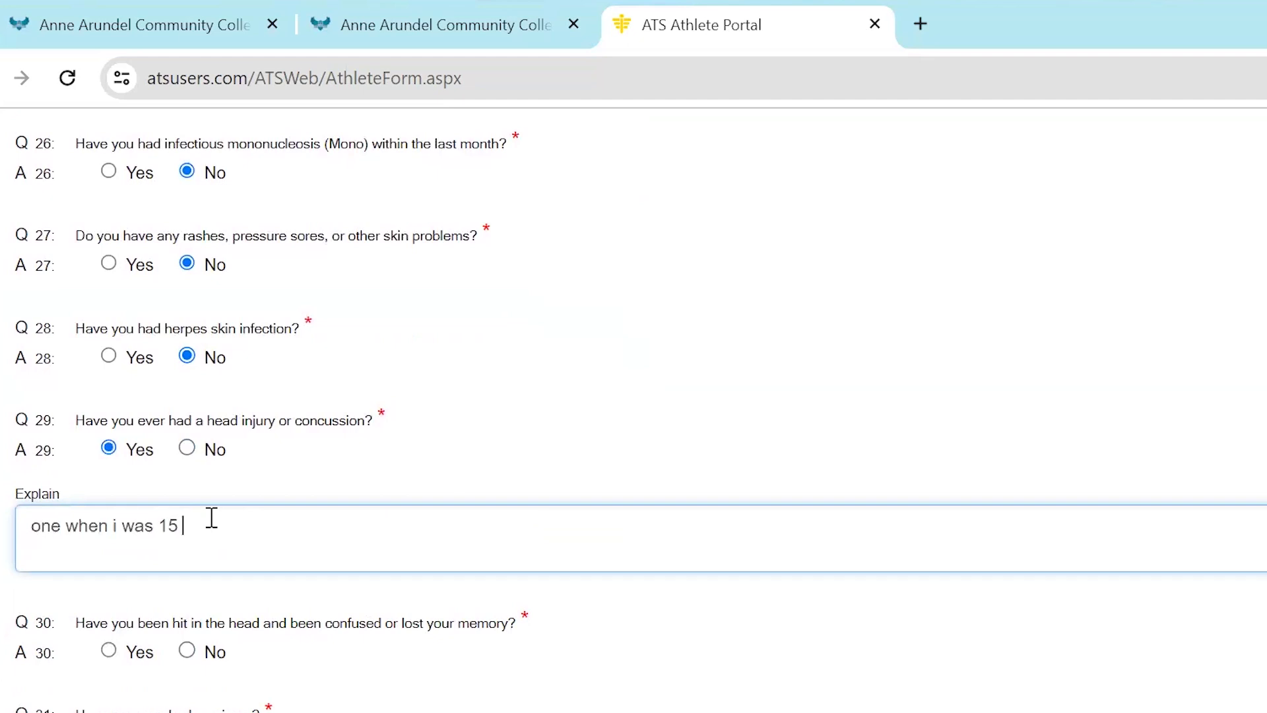
Answer No to questions 30 through 32 on confusion or memory loss after head hits, seizures and headaches with exercise
scroll(424, 489, down, 2)
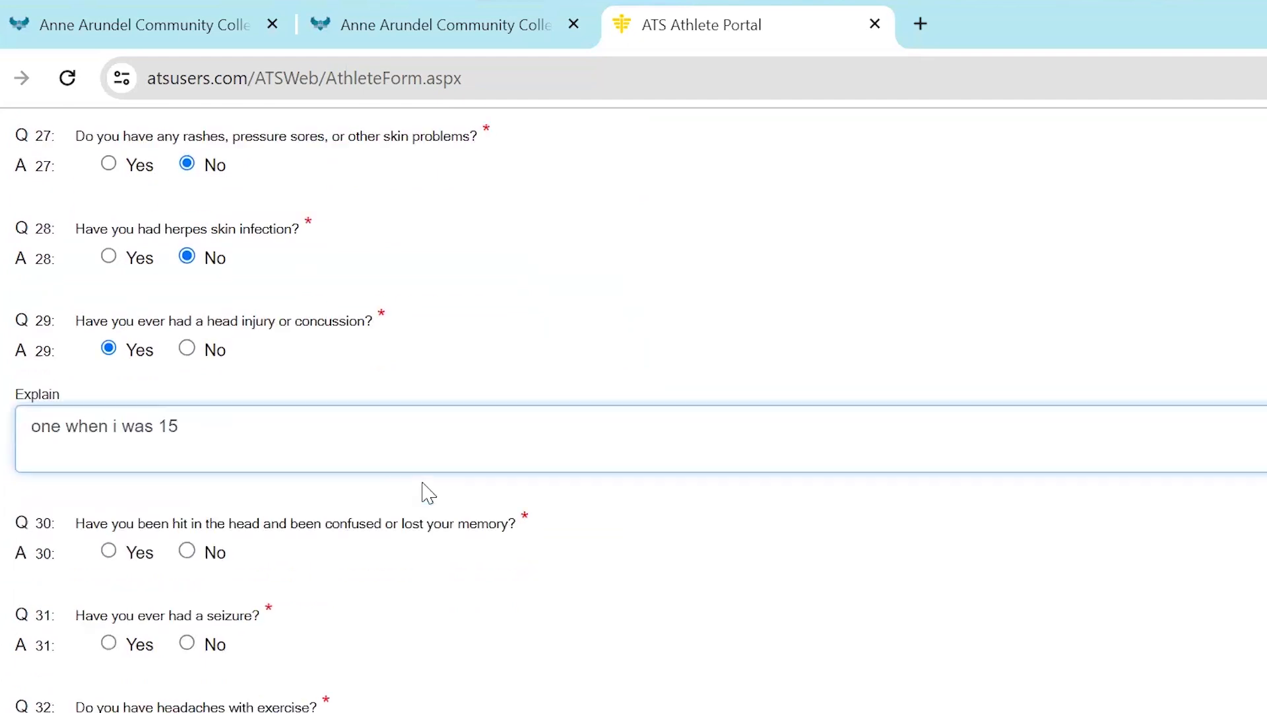
click(188, 527)
click(188, 619)
click(186, 707)
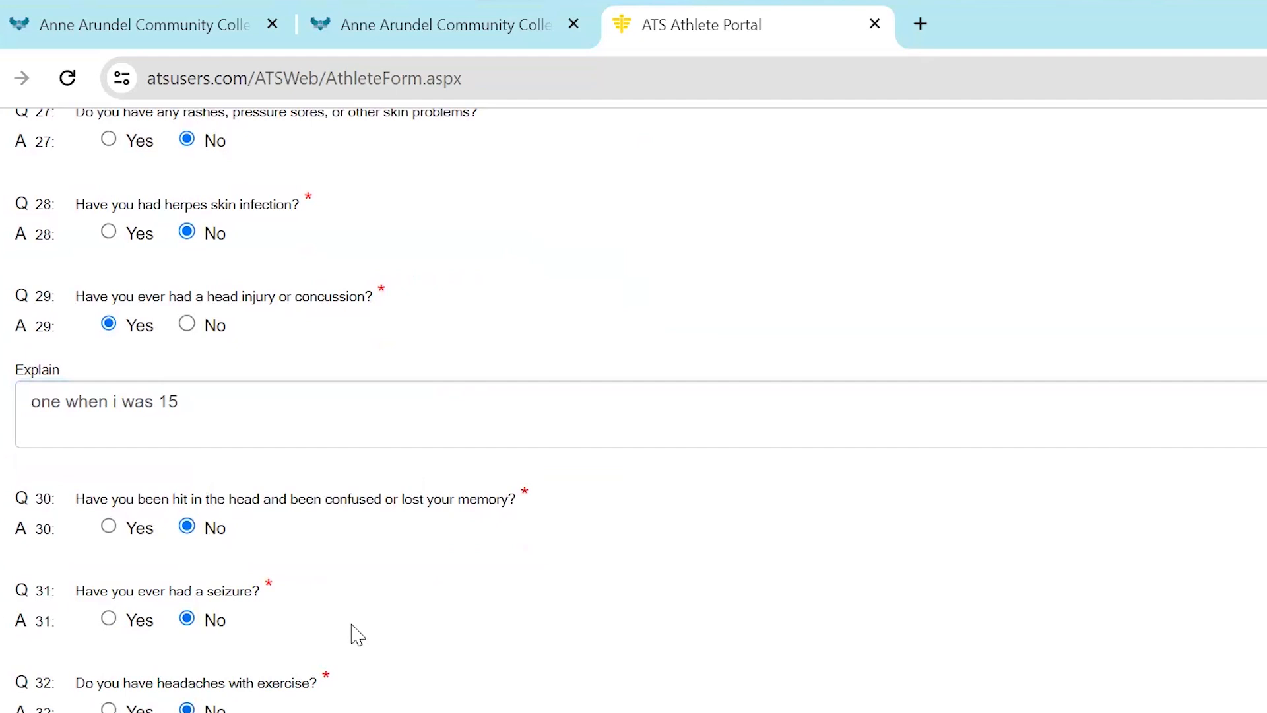
Answer No to questions 33 through 35 on limb numbness, inability to move limbs and severe cramps or illness in heat
scroll(354, 630, down, 5)
click(187, 496)
click(187, 587)
click(188, 681)
Answer No to questions 36 through 40 on sickle cell, vision problems, glasses or contacts, protective eyewear and being happy with weight
scroll(327, 593, down, 5)
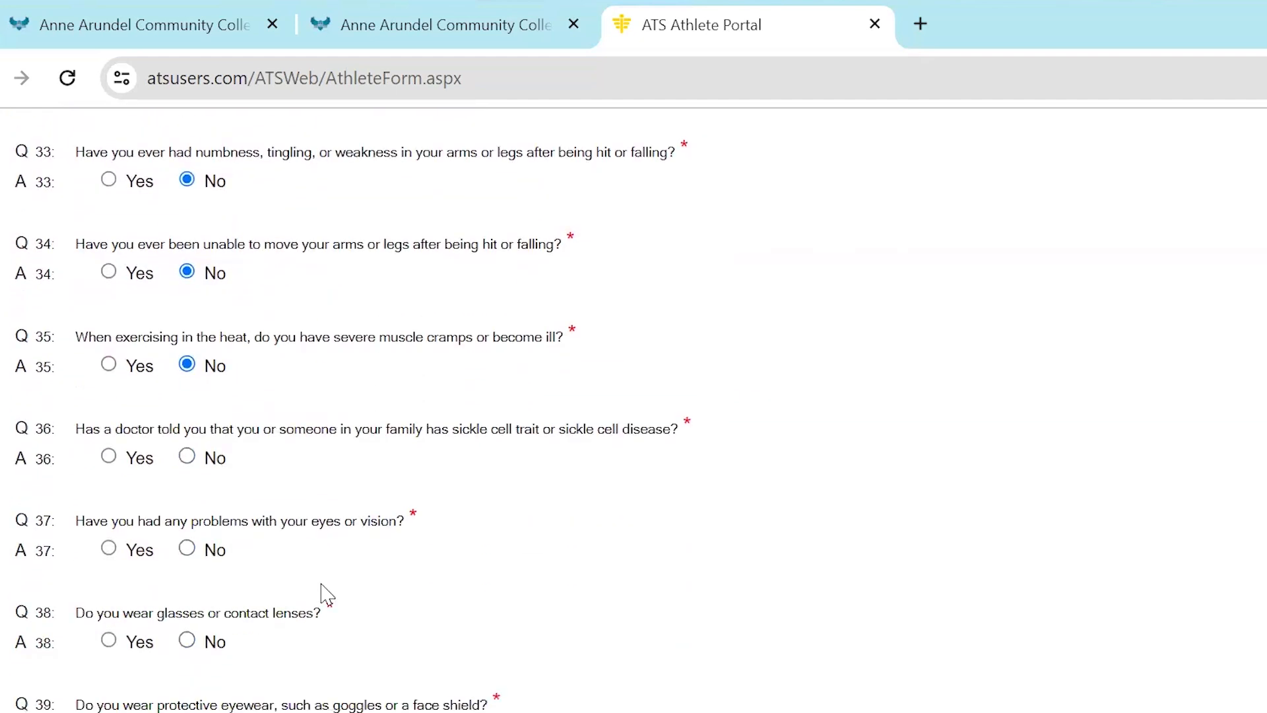
click(186, 456)
click(187, 549)
scroll(300, 572, down, 2)
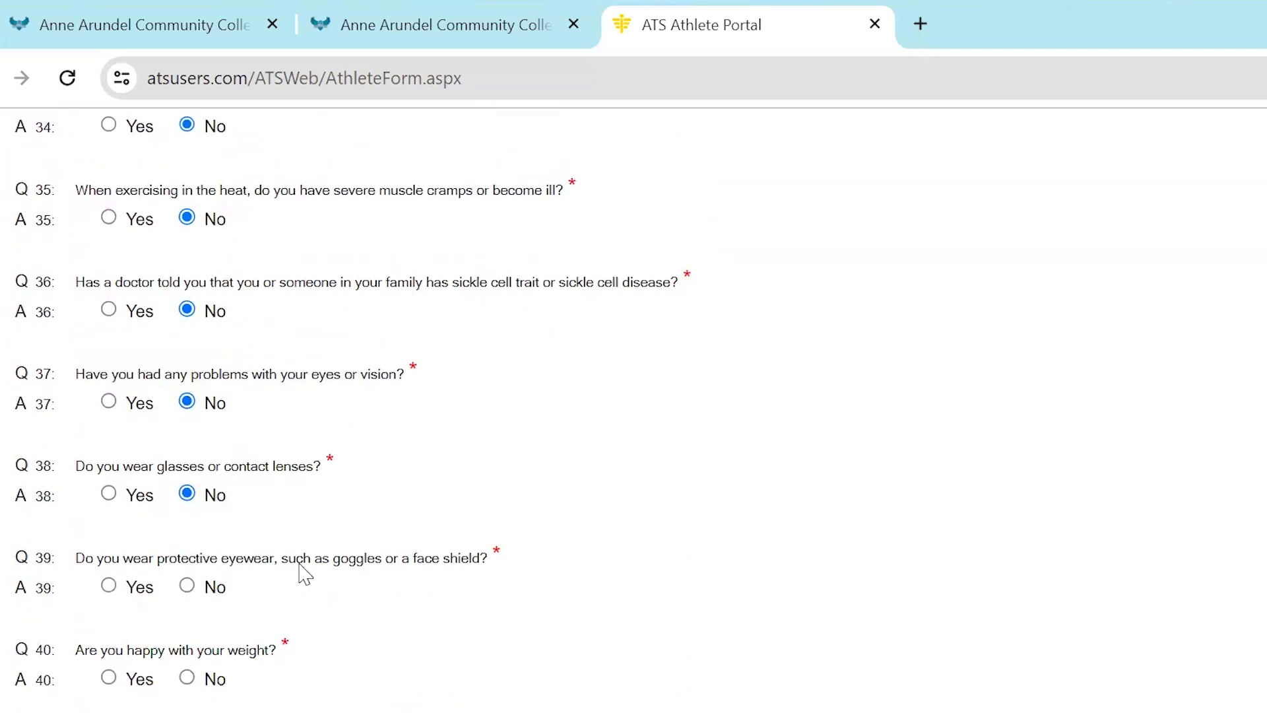
click(184, 588)
click(188, 678)
Go to page 3 of the form and answer Yes to question 41 on gaining or losing weight, with the explanation "muscle mass"
scroll(382, 630, down, 4)
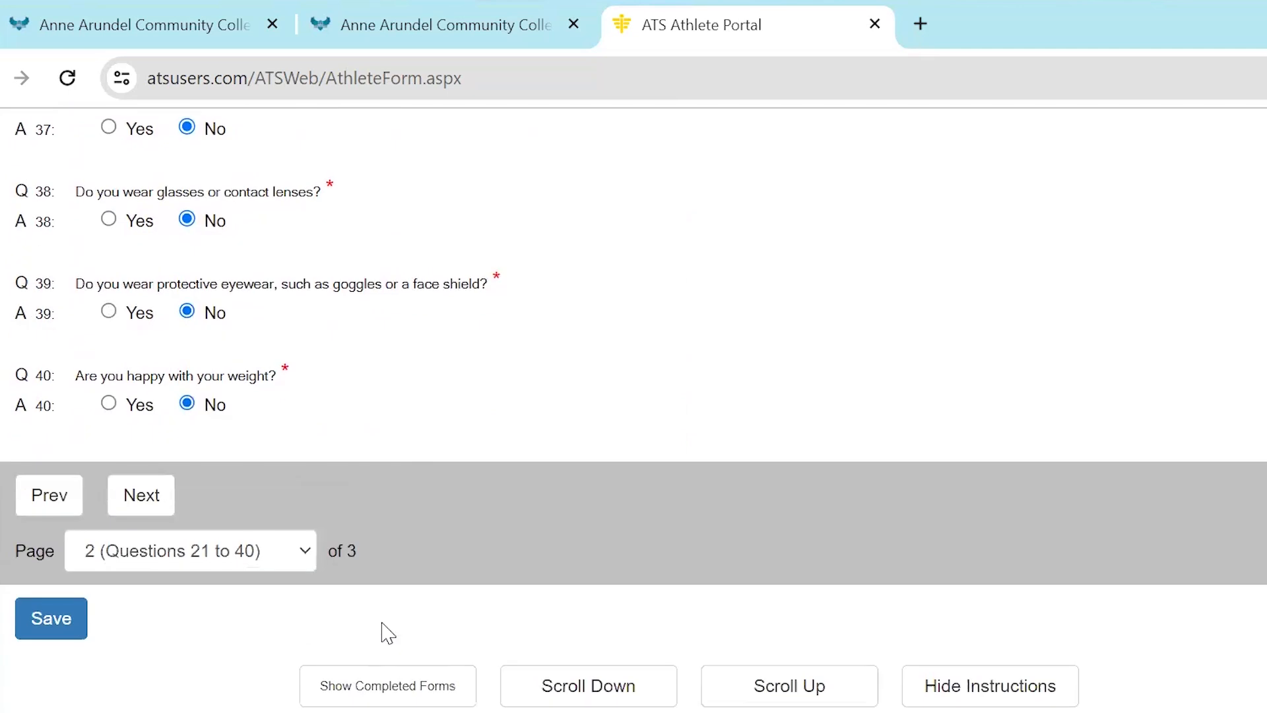
click(134, 503)
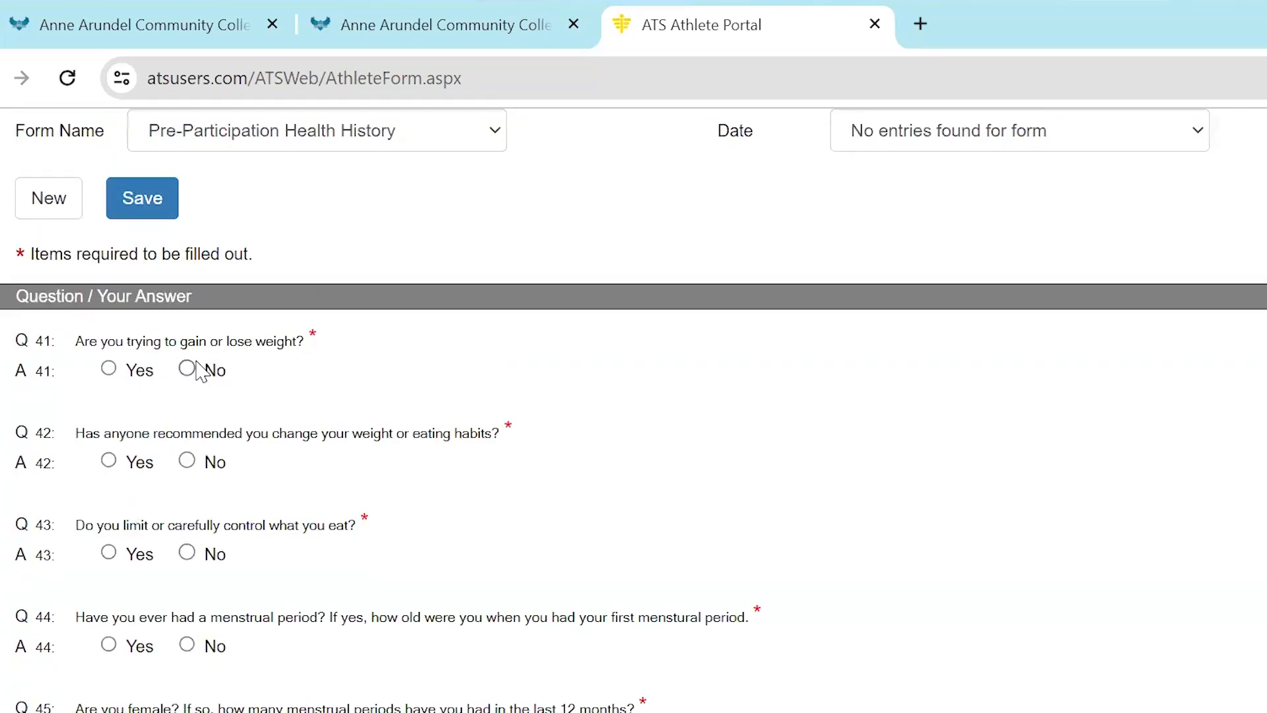
click(110, 369)
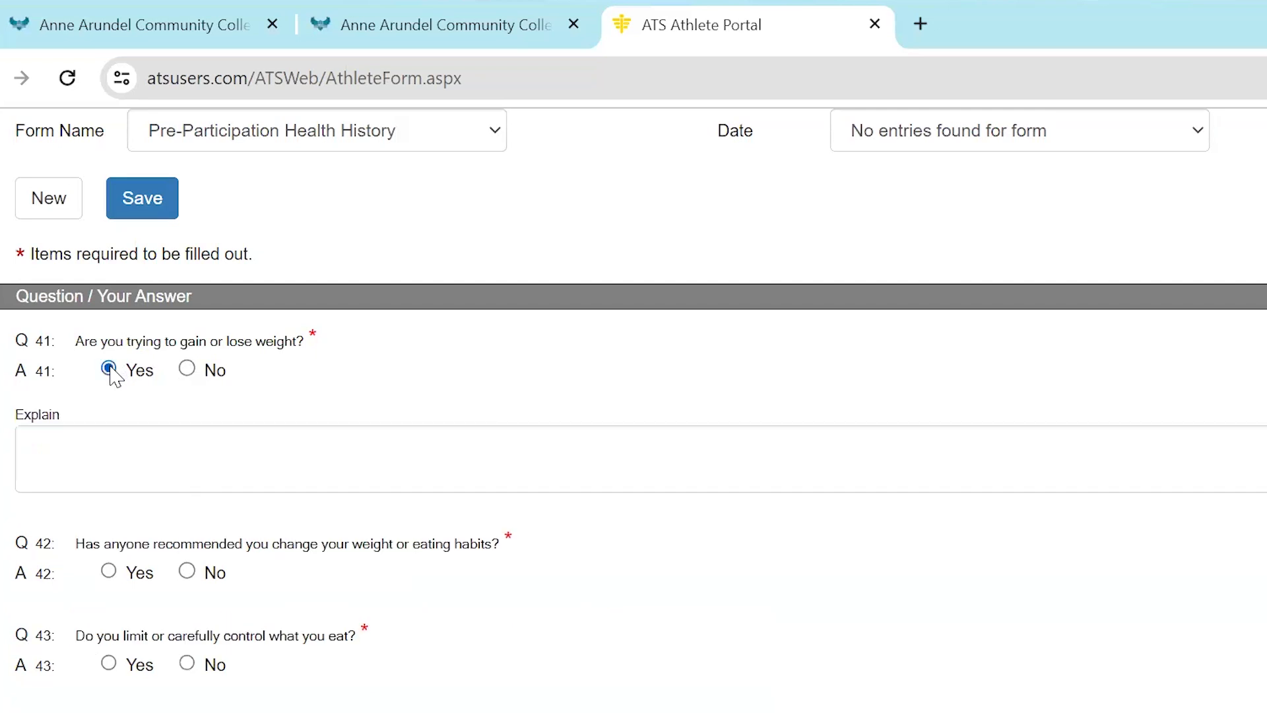
click(137, 462)
text(muscle mass)
Answer No to questions 42 through 47 on weight advice, diet control, menstrual history, COVID-19 vaccination and sports medicine concerns
scroll(442, 475, down, 2)
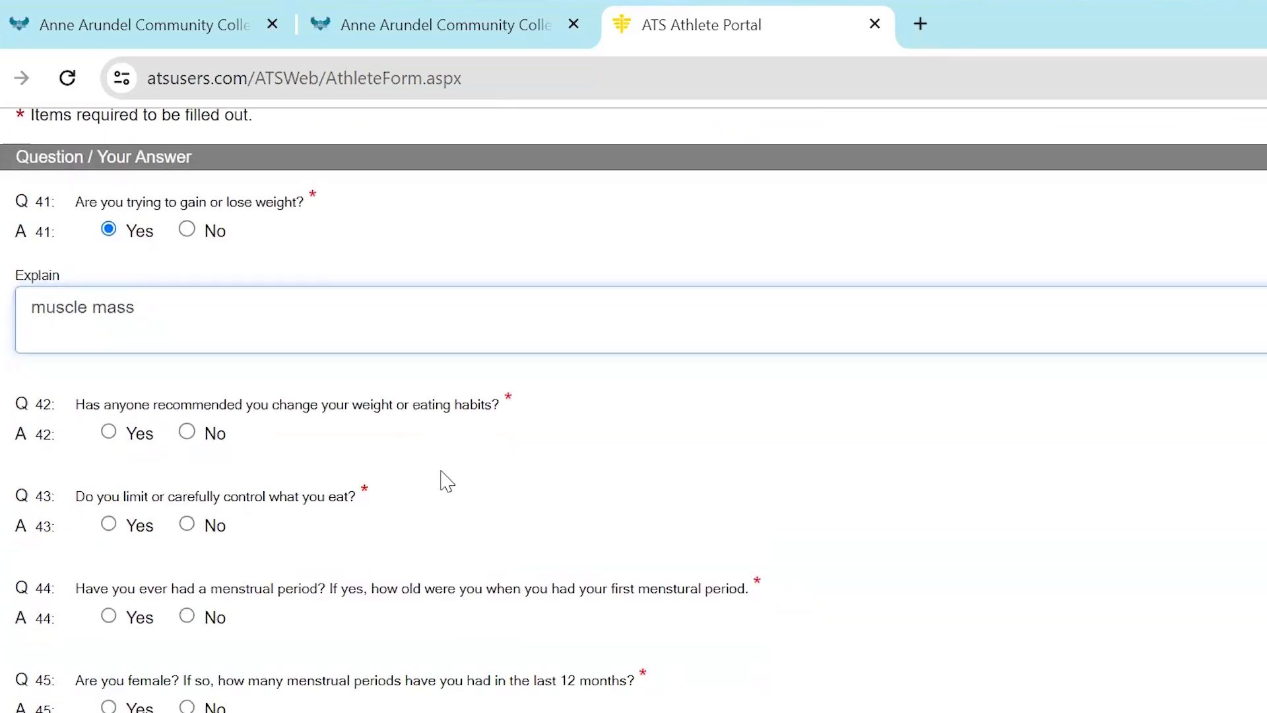
click(187, 432)
click(186, 524)
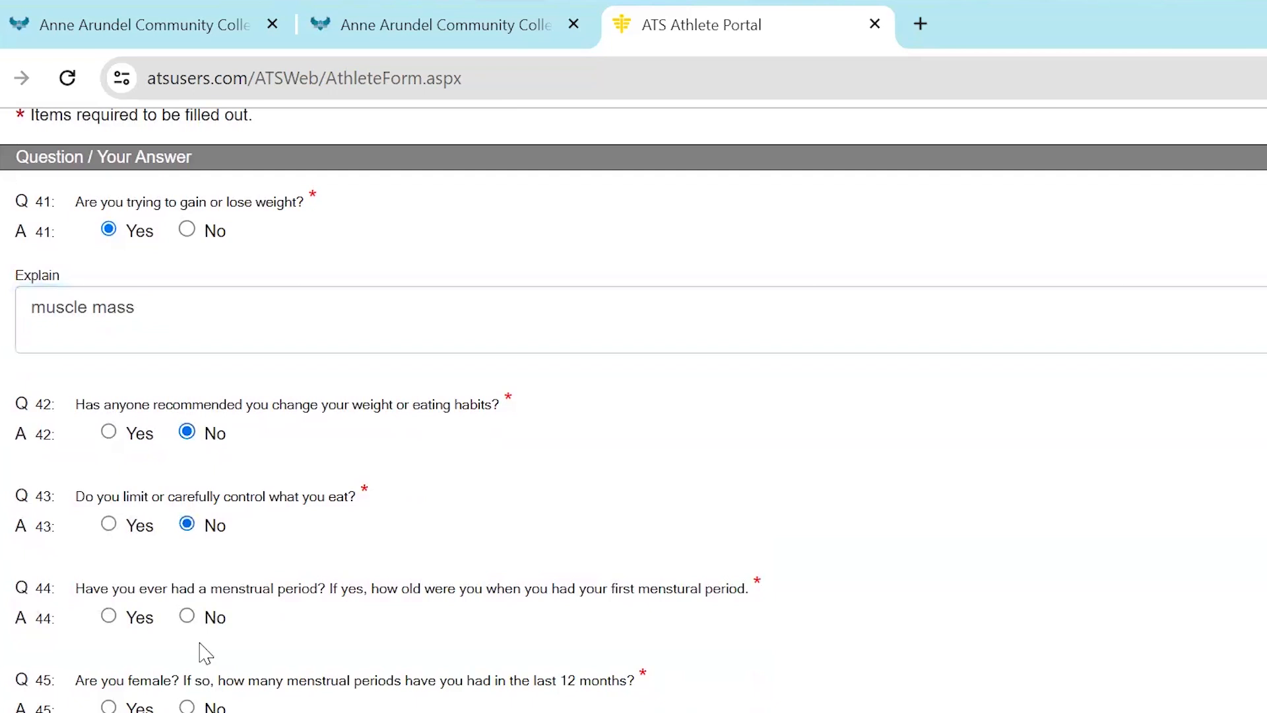
click(186, 616)
scroll(288, 659, down, 4)
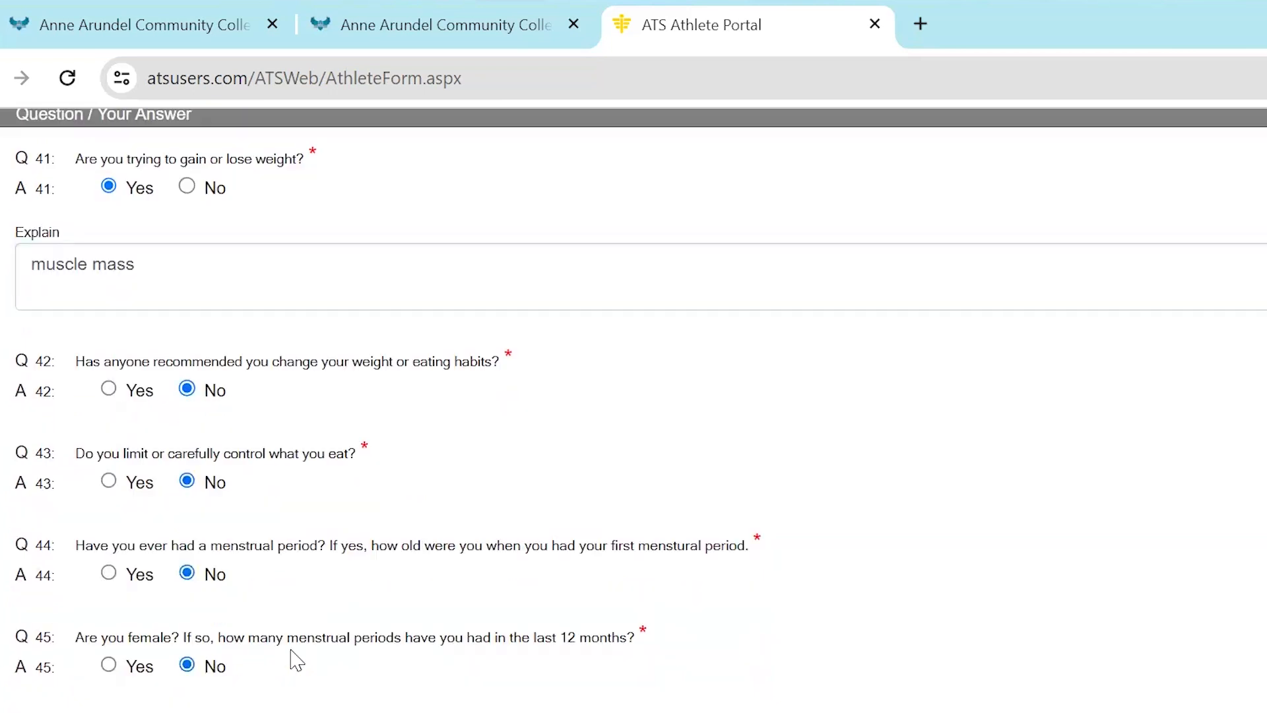
click(187, 529)
click(190, 622)
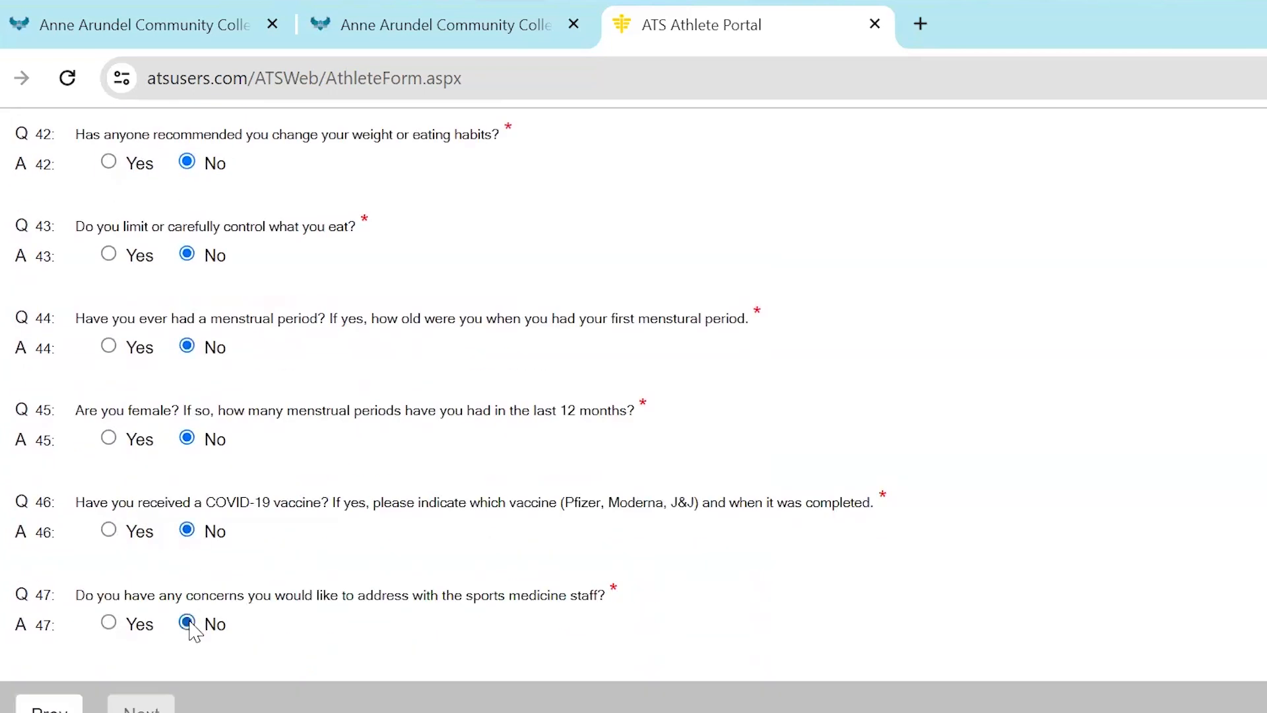
Sign the Pre-Participation Health History form with the athlete's full name in the student signature and try to save it
scroll(252, 673, down, 1)
scroll(253, 673, down, 5)
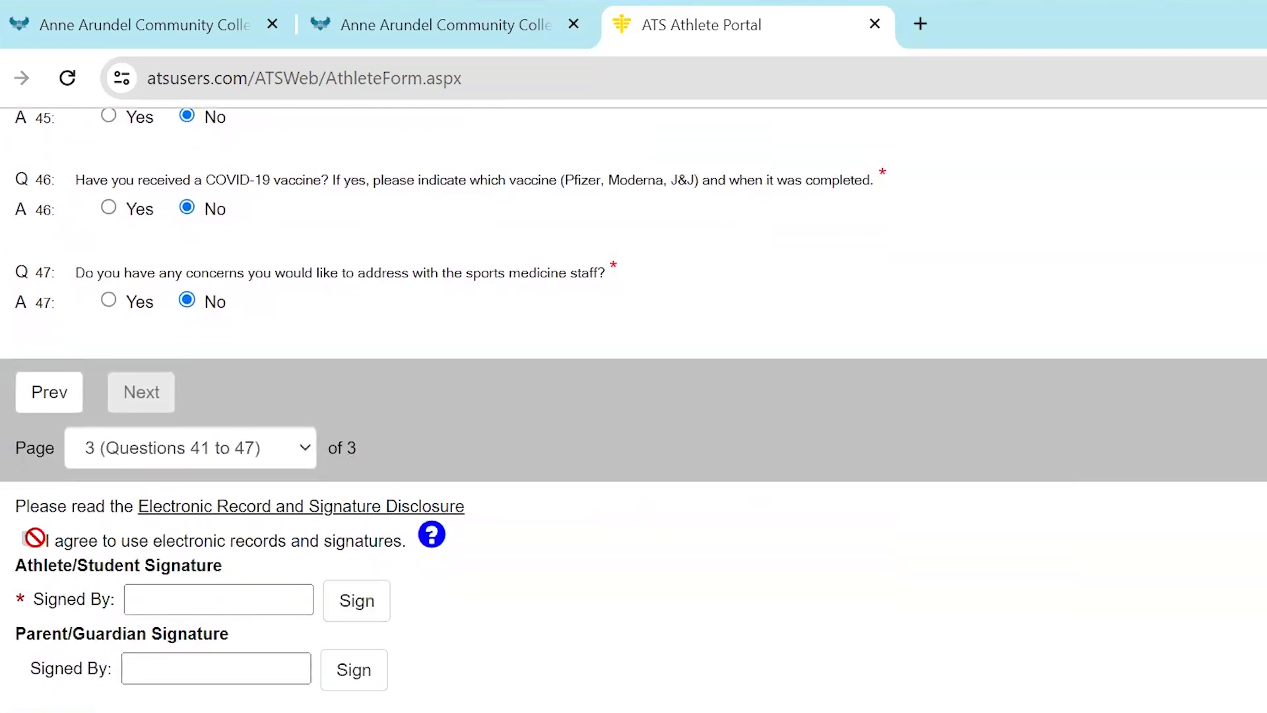
click(184, 602)
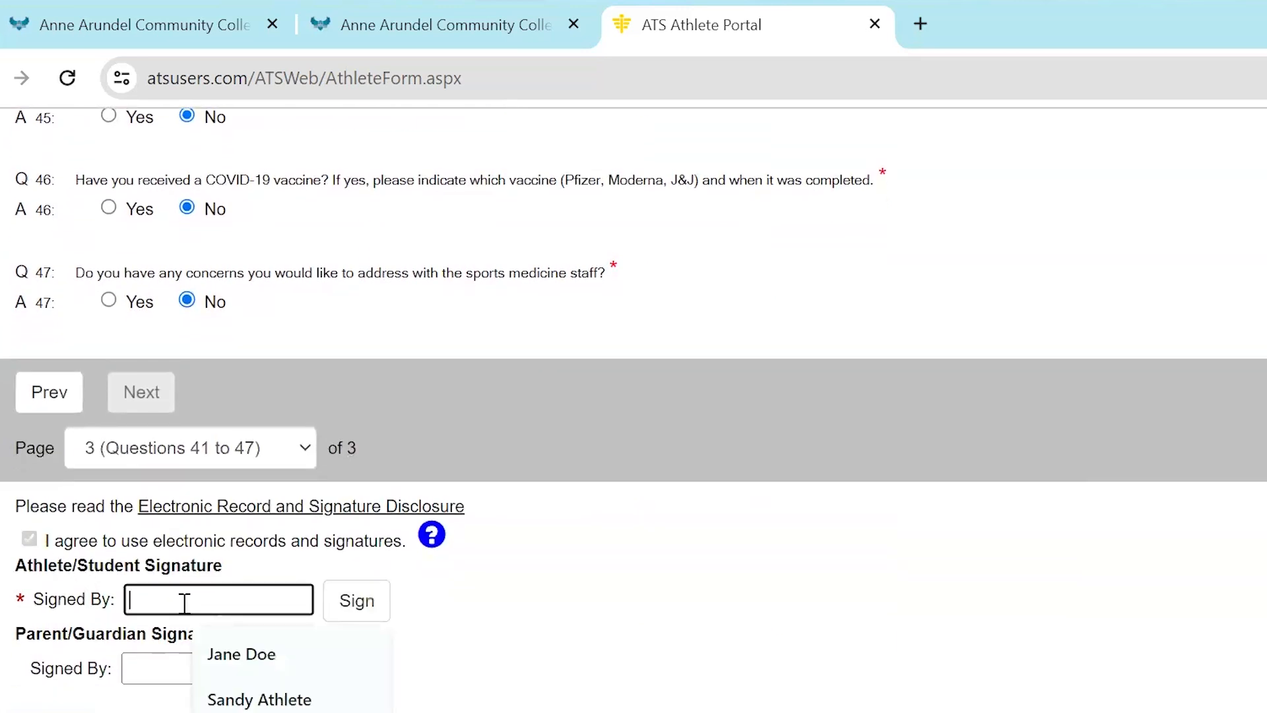
click(259, 700)
click(360, 606)
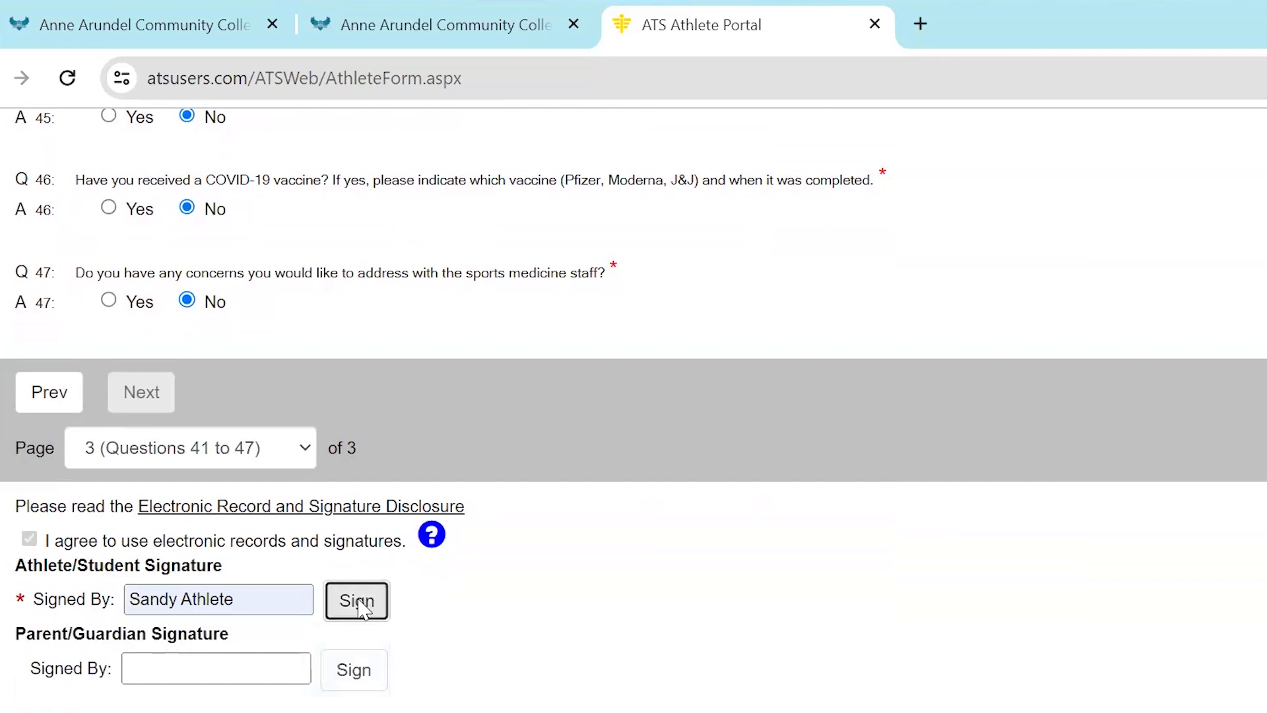
scroll(338, 599, down, 4)
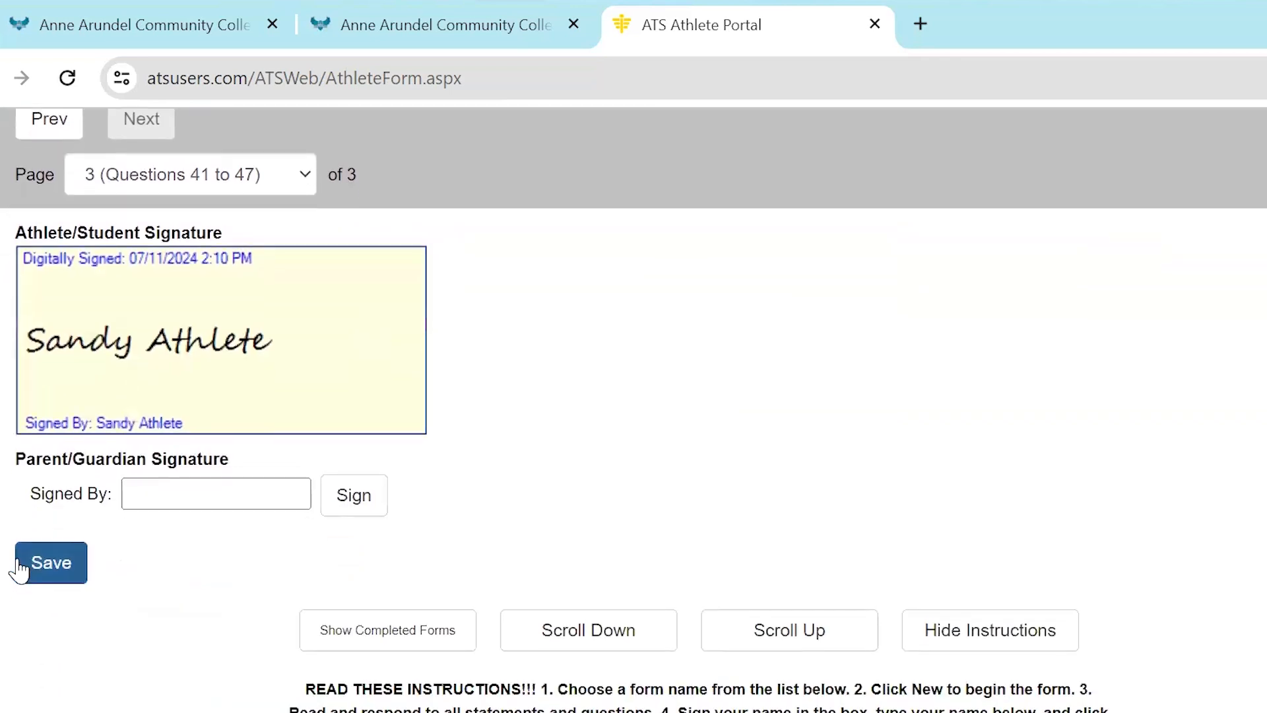
click(38, 566)
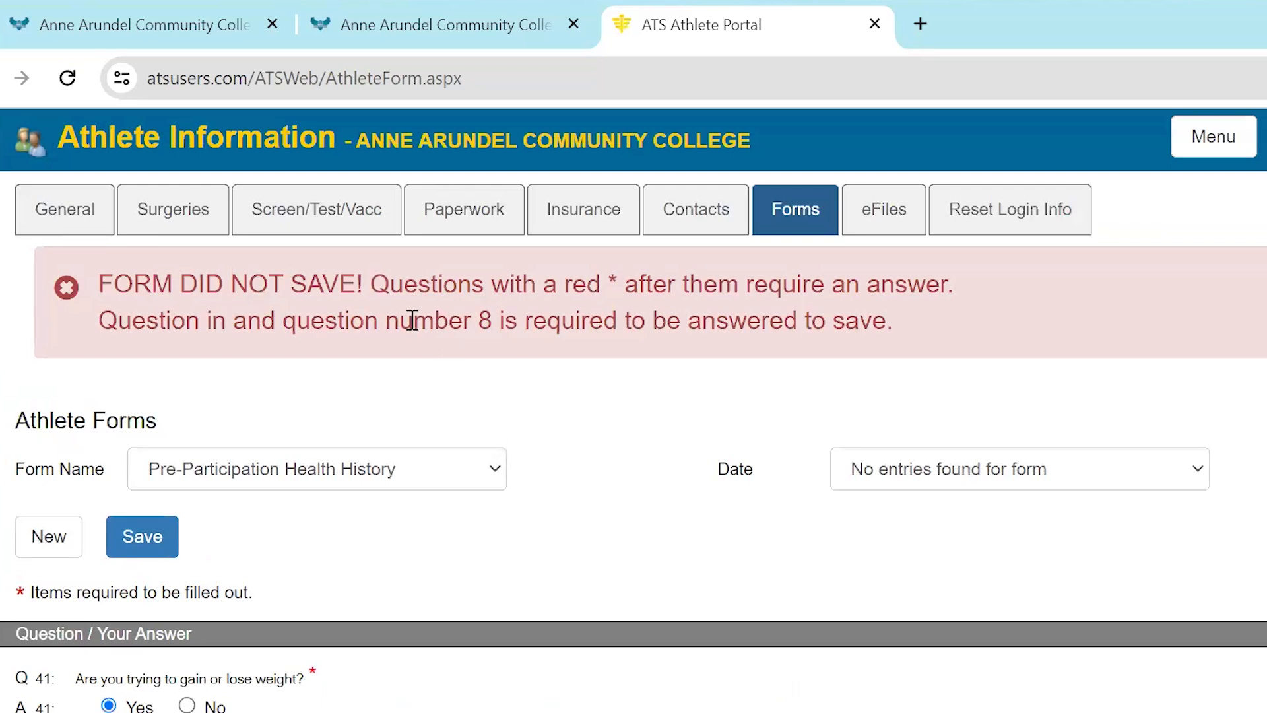
Return to page 1, answer No to question 8 about heart racing or skipping beats, and try to save the form again
scroll(621, 485, down, 15)
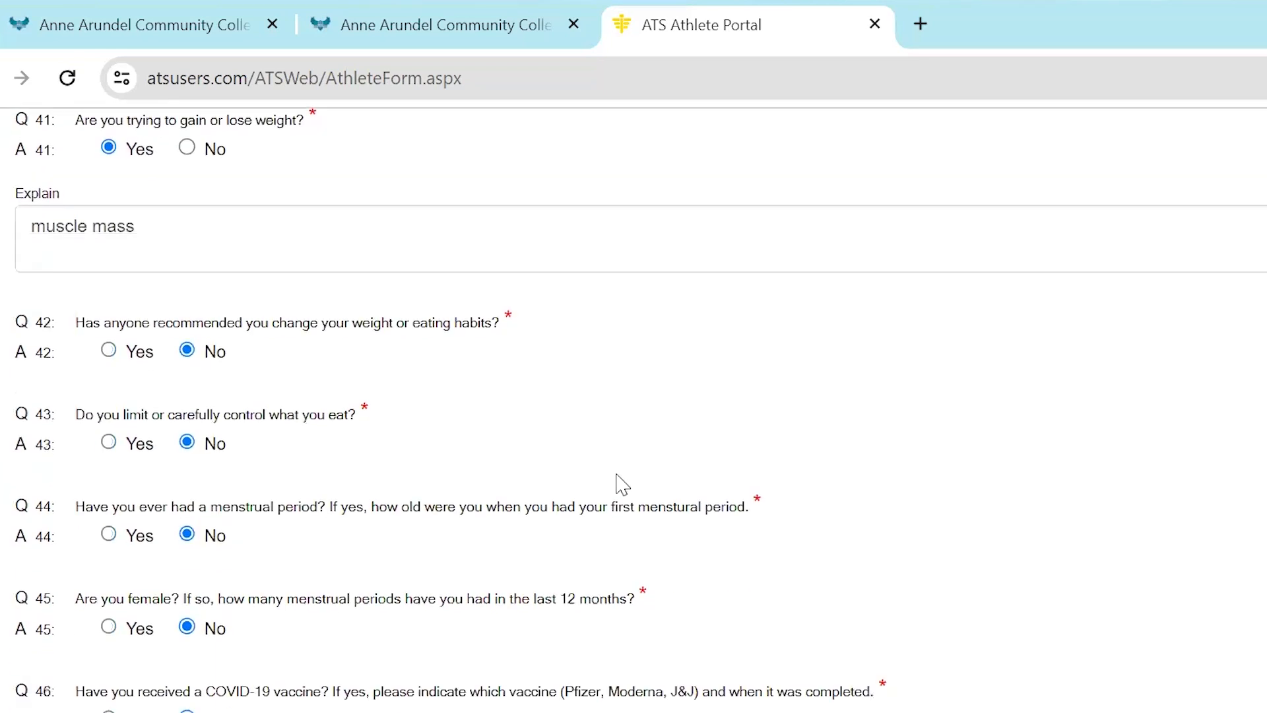
click(49, 414)
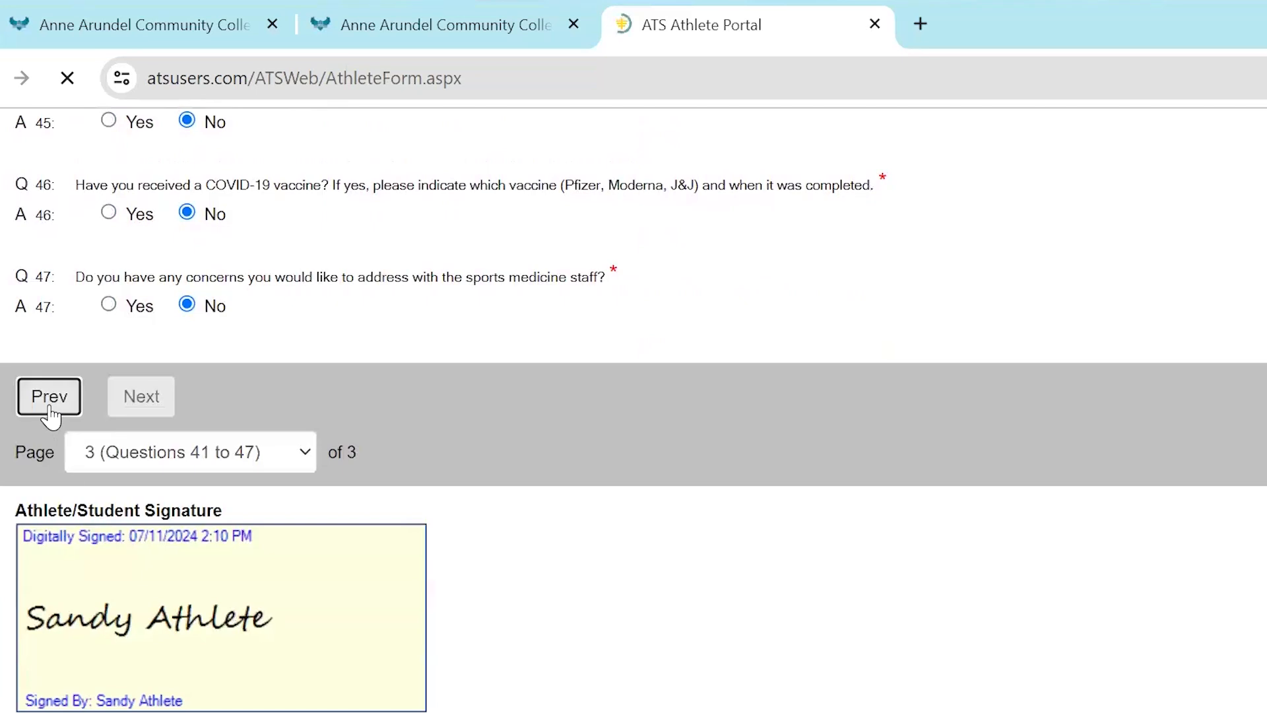
scroll(326, 496, down, 20)
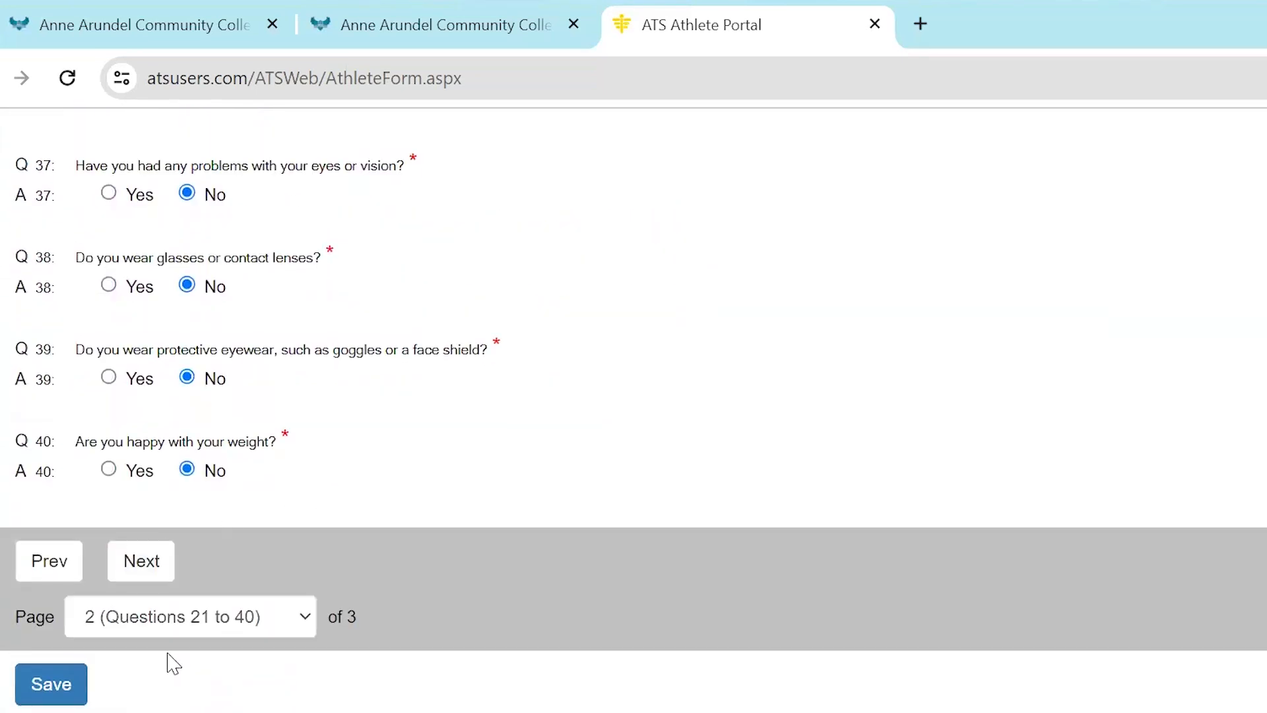
click(61, 566)
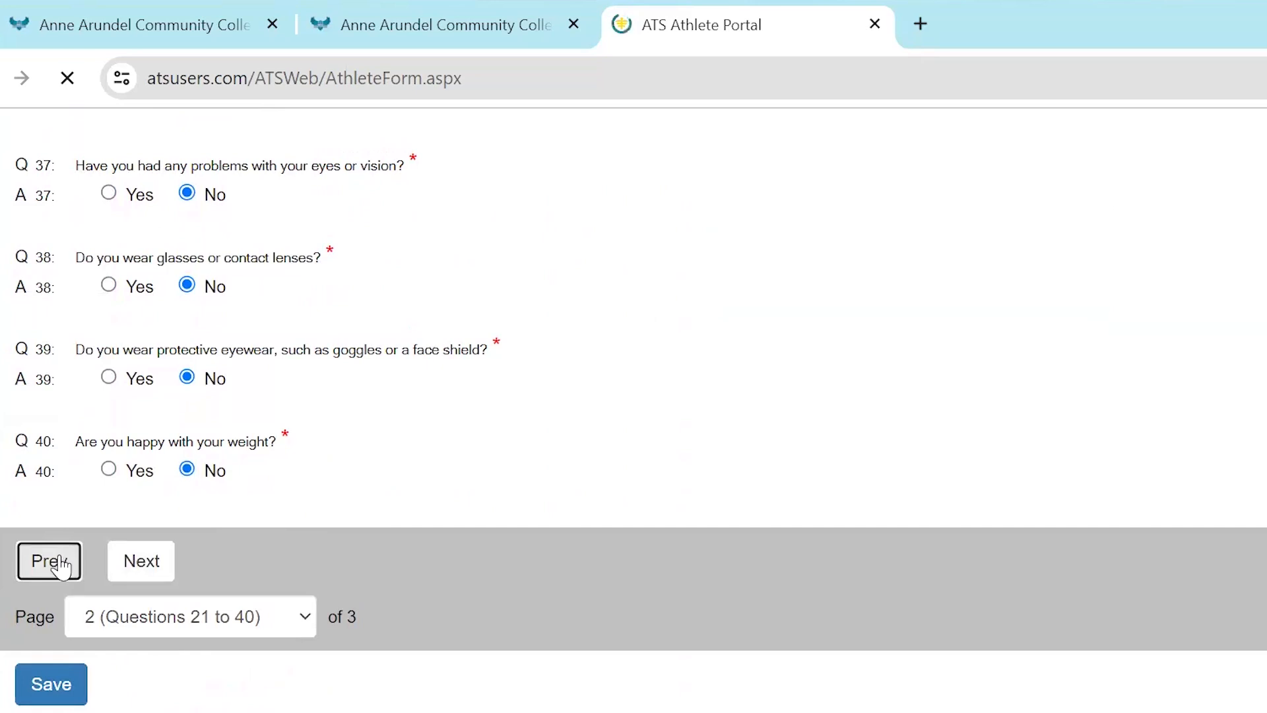
scroll(784, 602, down, 7)
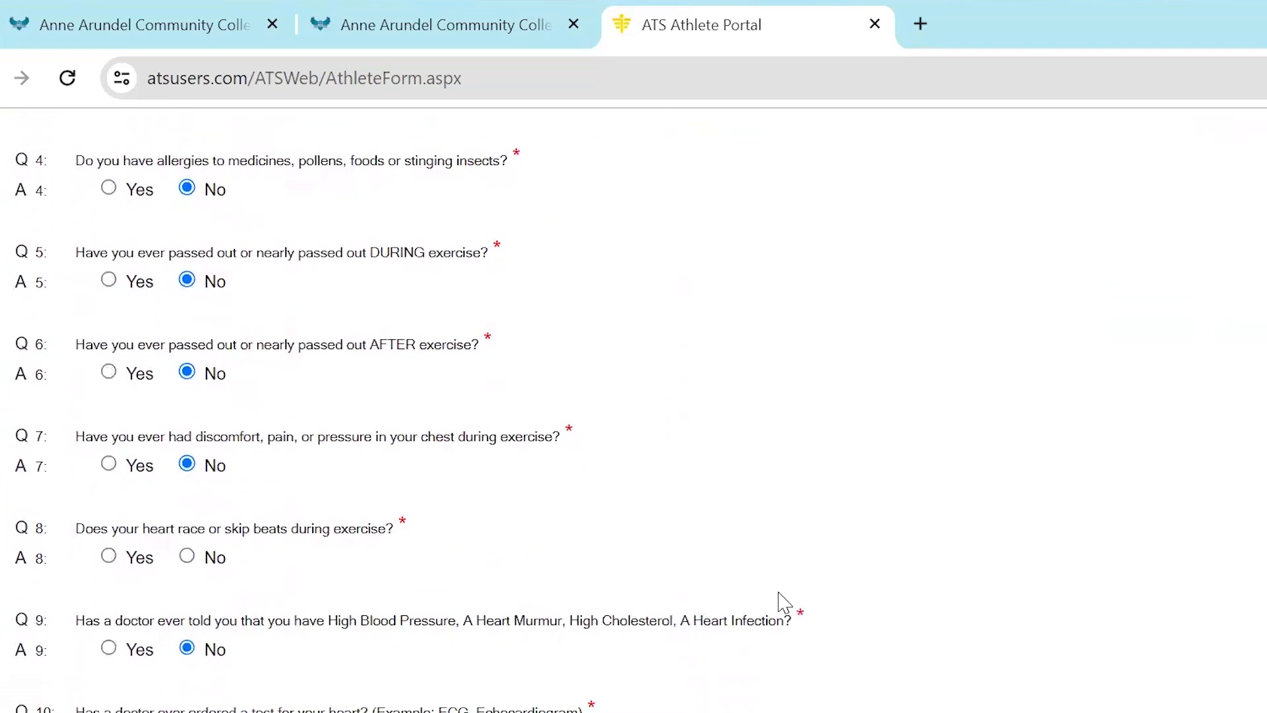
click(187, 554)
scroll(664, 523, down, 15)
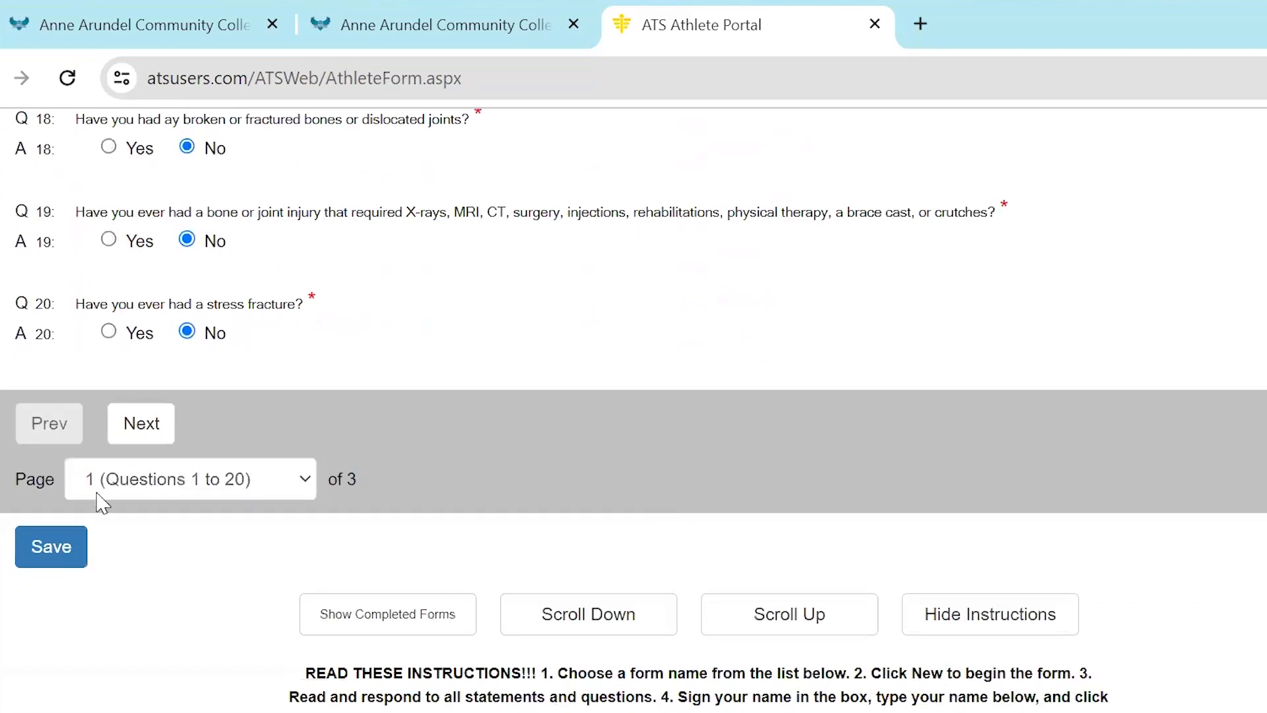
click(51, 542)
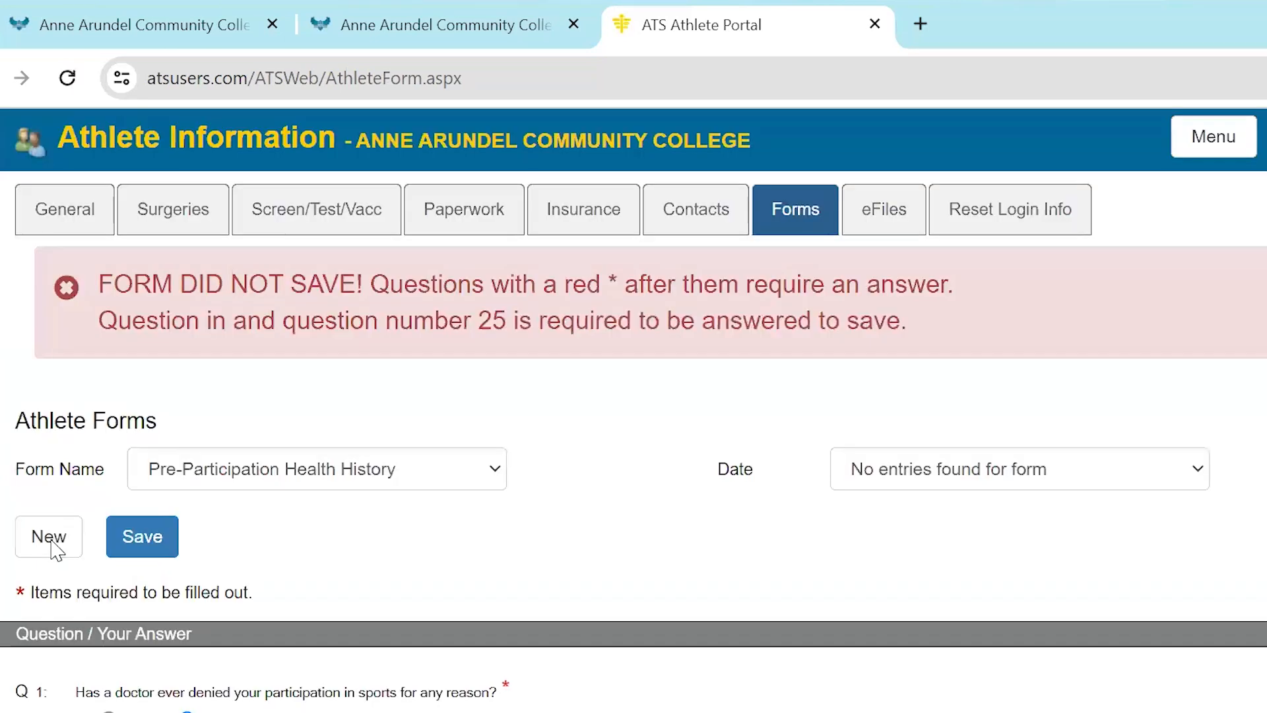
Go to page 2, answer No to question 25 about missing organs, and save the Pre-Participation Health History form
scroll(503, 555, down, 15)
scroll(504, 560, down, 12)
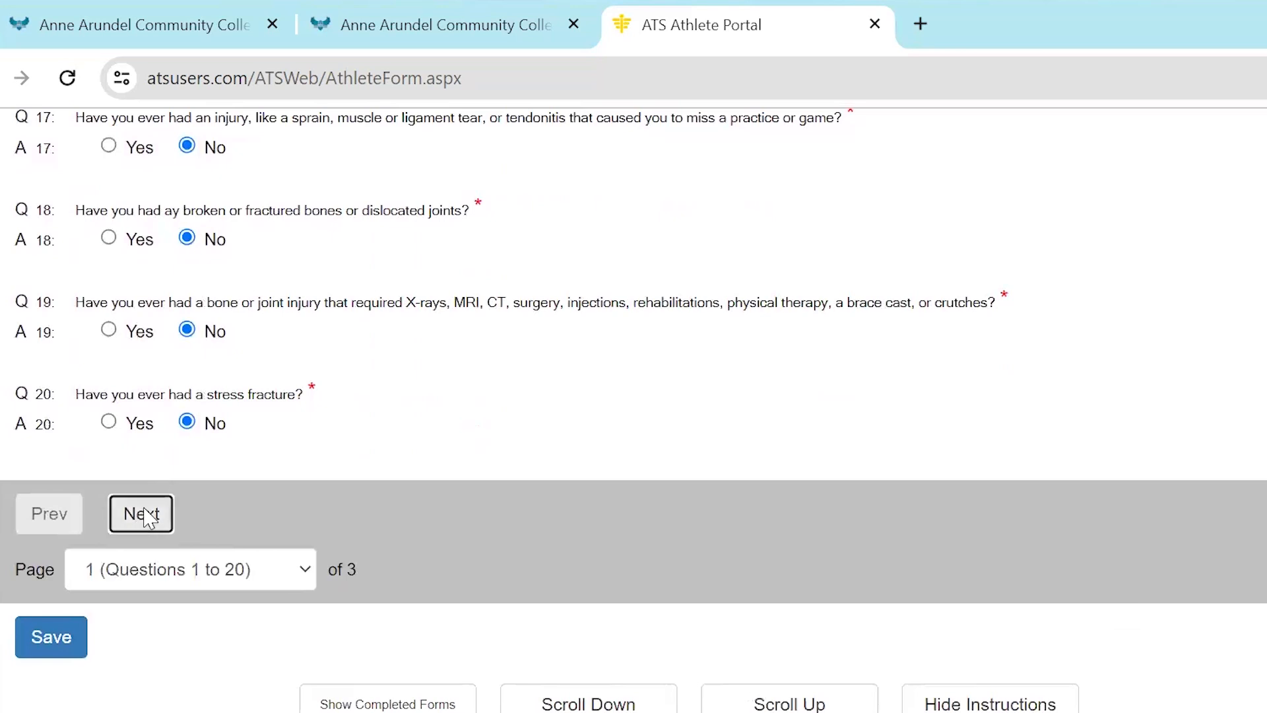
click(147, 517)
scroll(453, 523, down, 4)
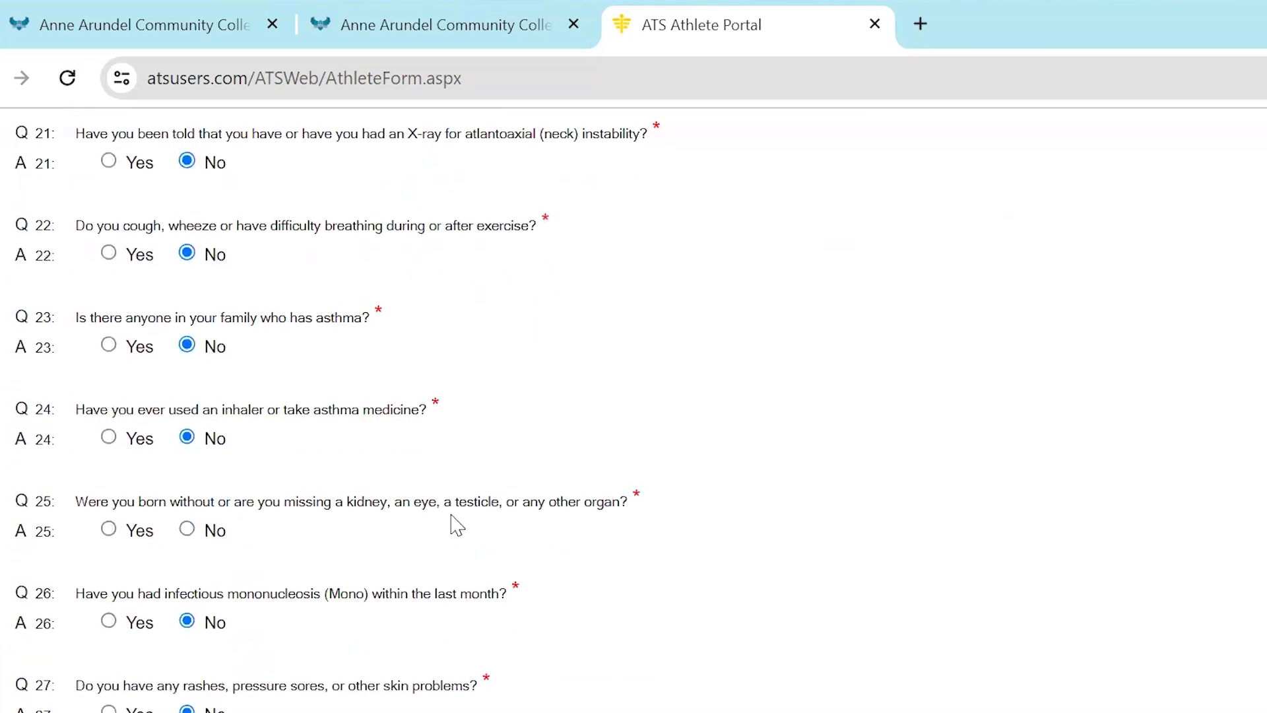
click(186, 529)
scroll(398, 545, down, 10)
scroll(398, 545, down, 13)
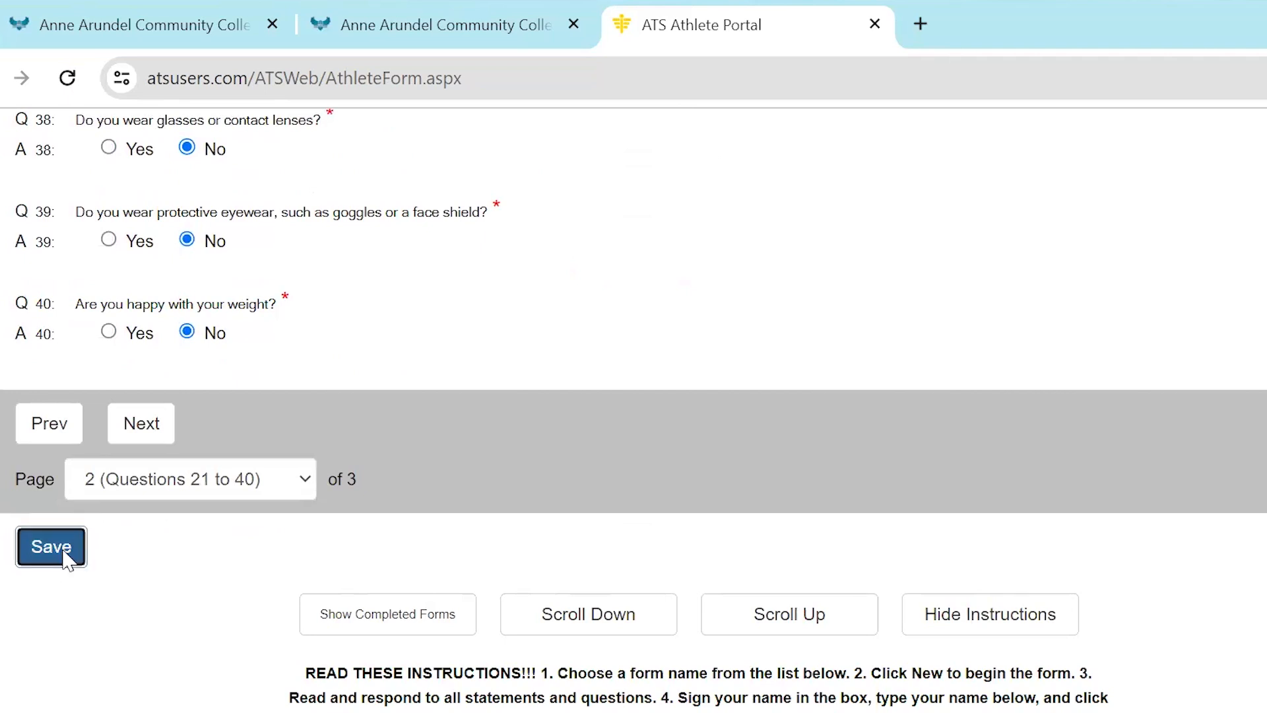
click(65, 551)
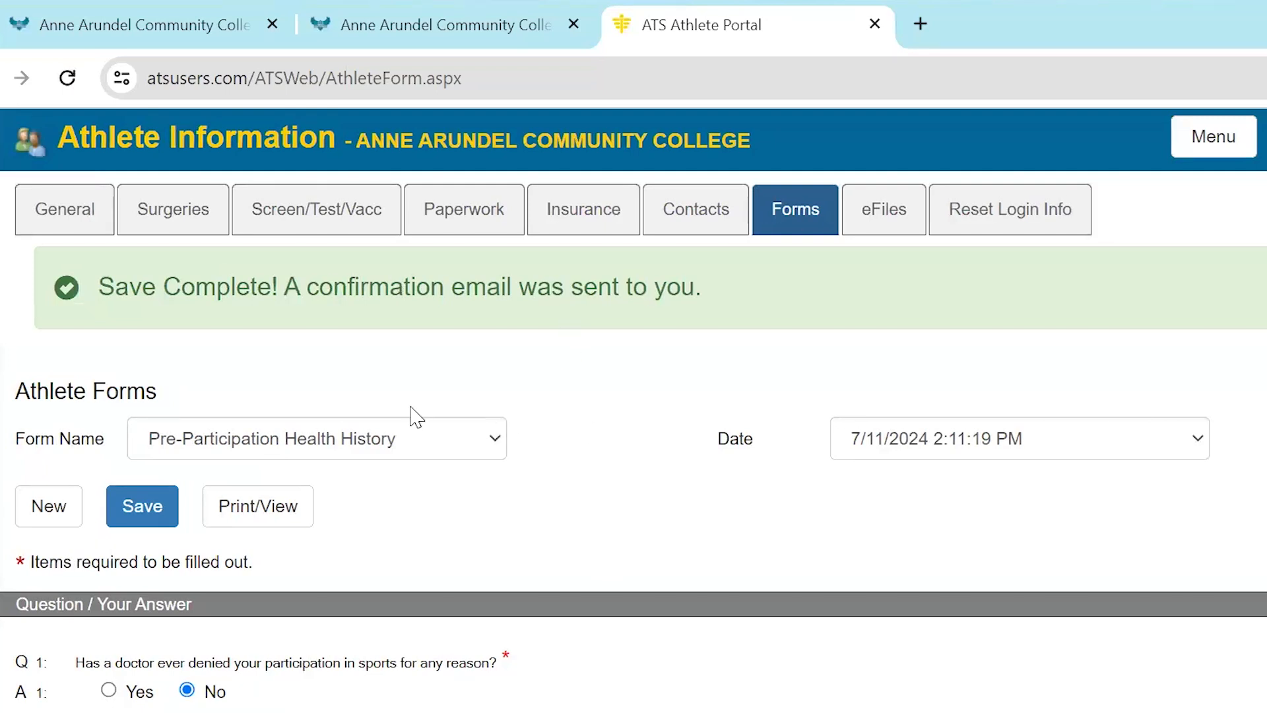
Check the saved entry dates for the Concussion SCA Form and switch to the Pre-Participation Health History form
click(410, 444)
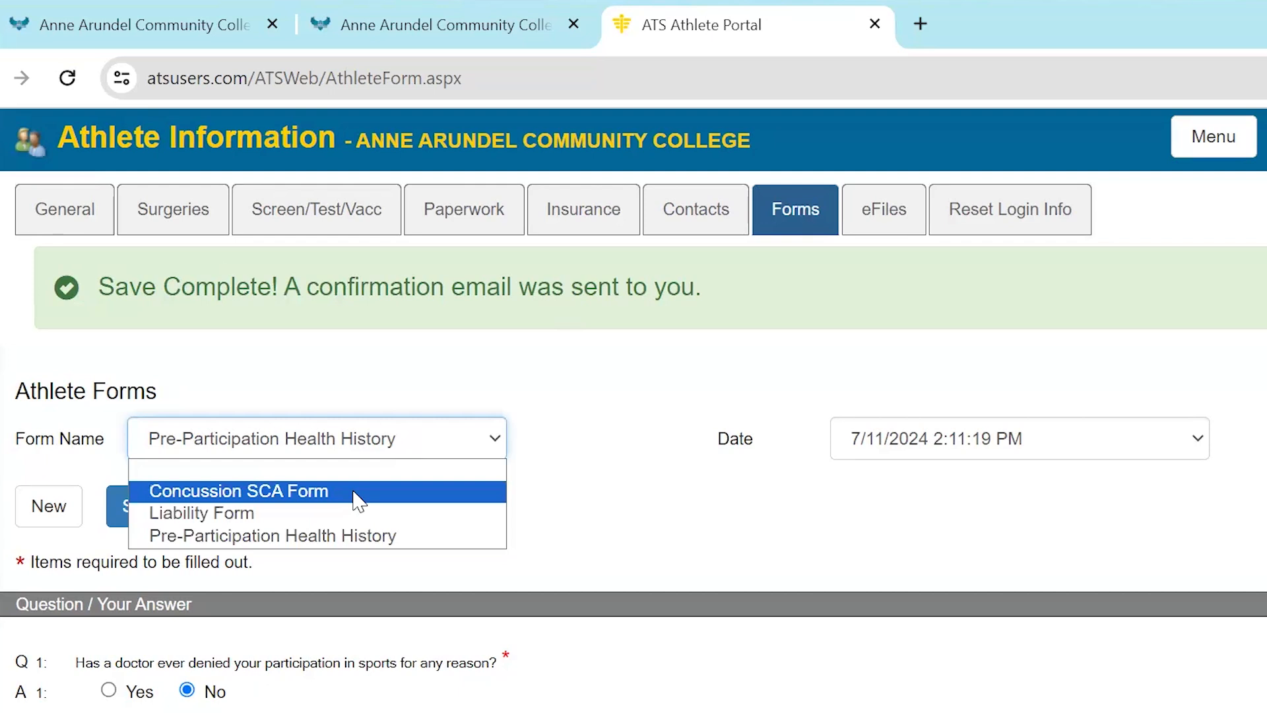
click(357, 491)
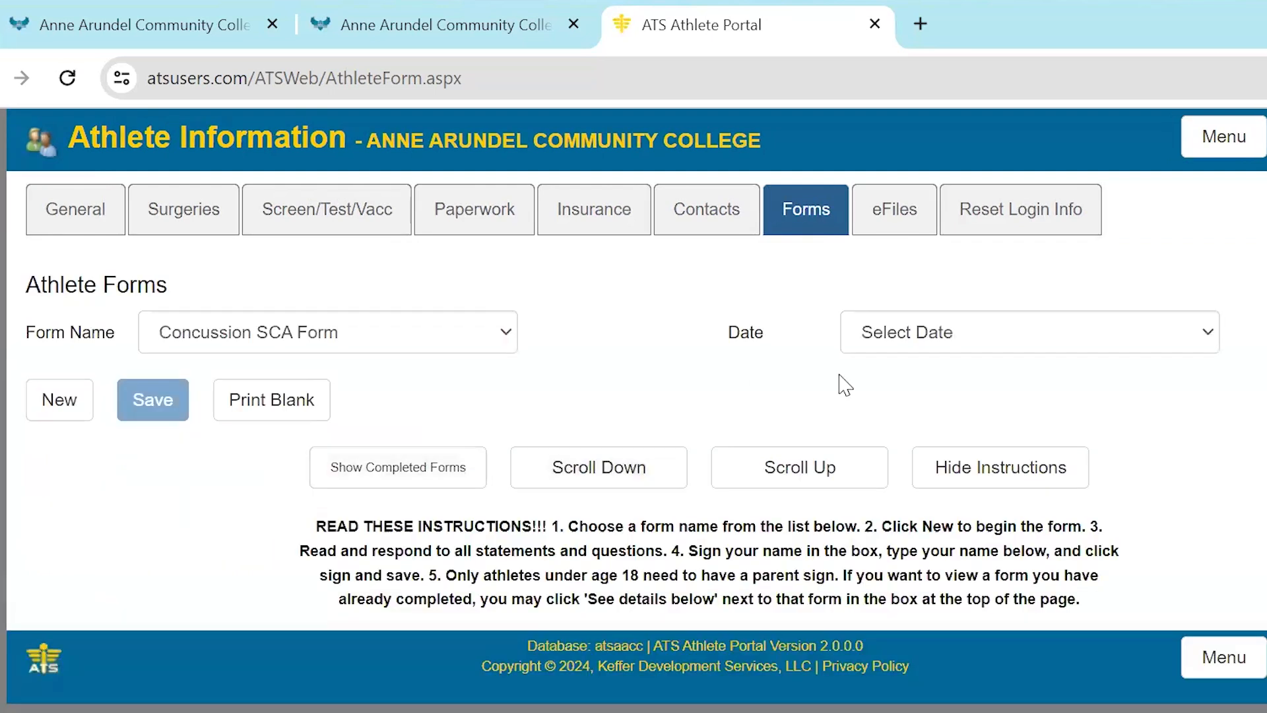
click(883, 343)
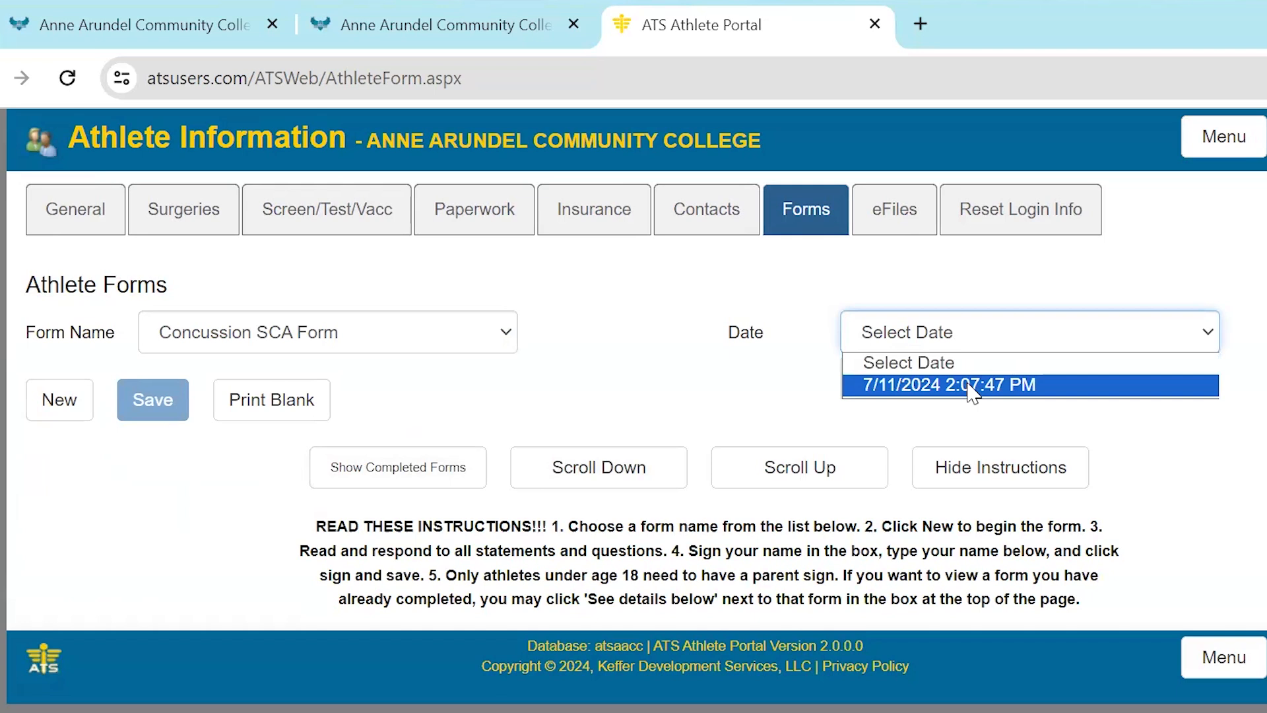
click(438, 348)
click(317, 430)
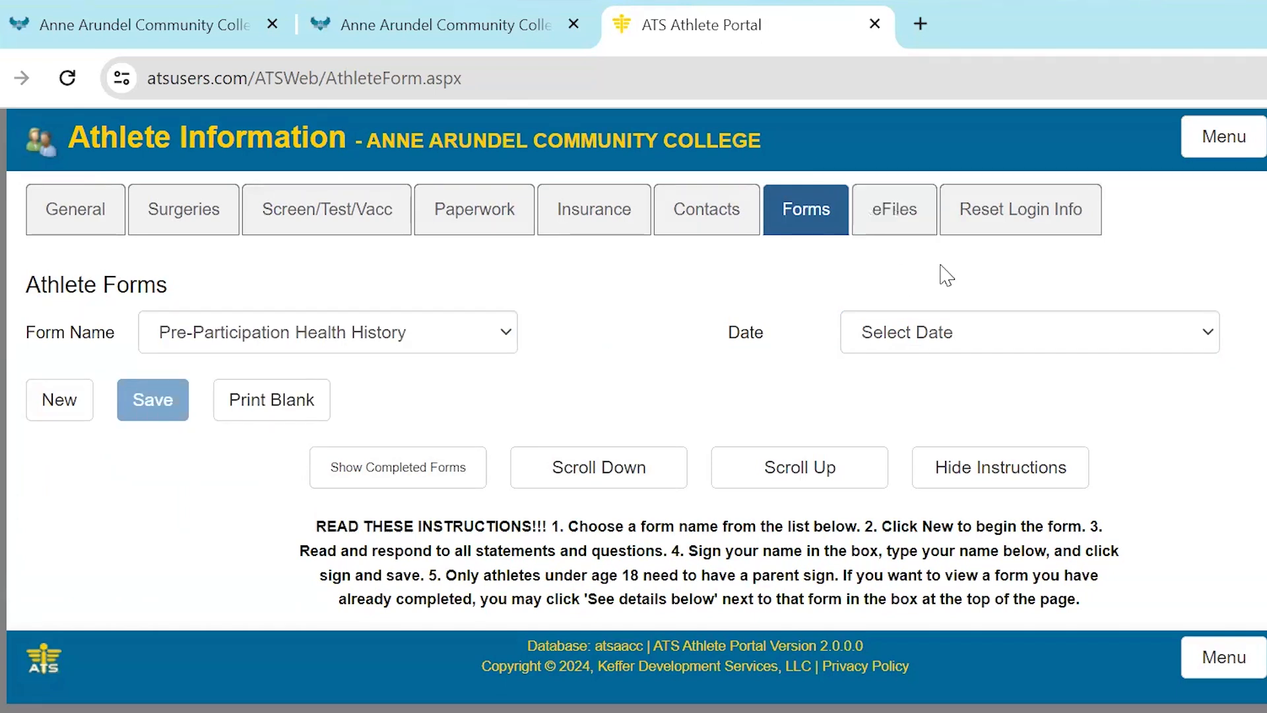
Open the athlete's electronic files page
click(885, 227)
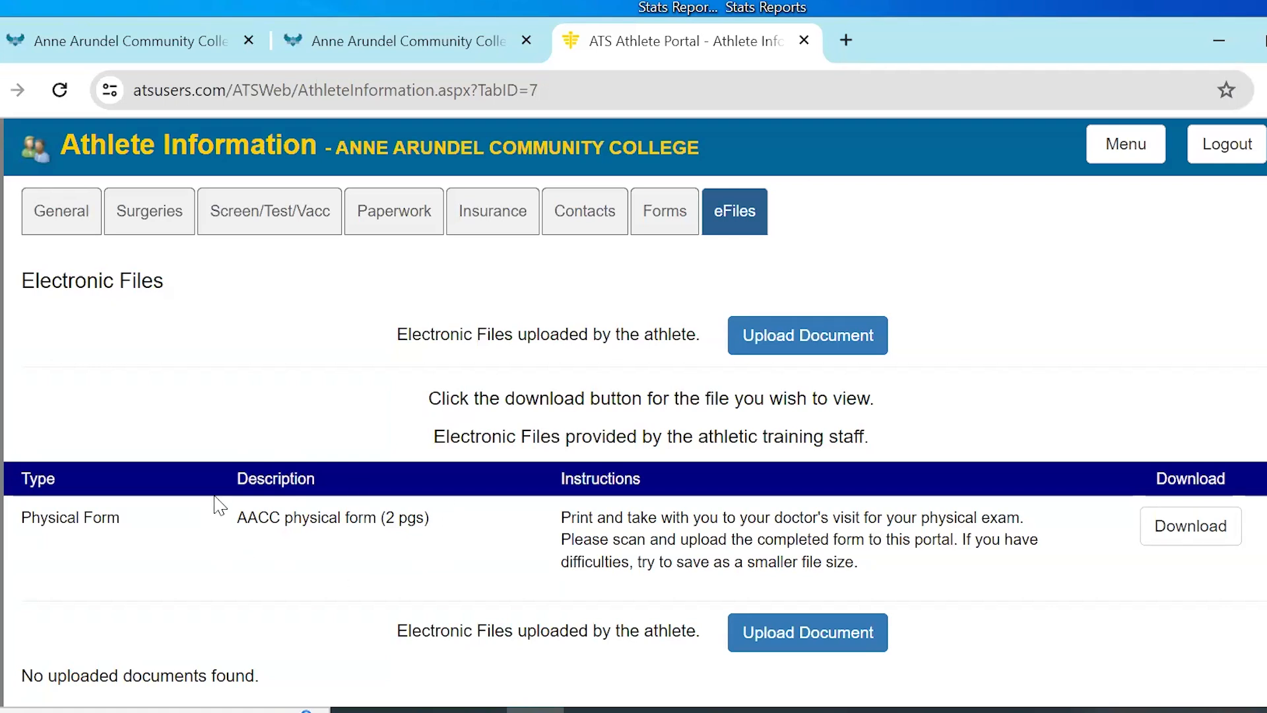
Download the AACC physical form and prepare a document upload described as "physical 2024" with the type Physical Form (signed)
click(1183, 536)
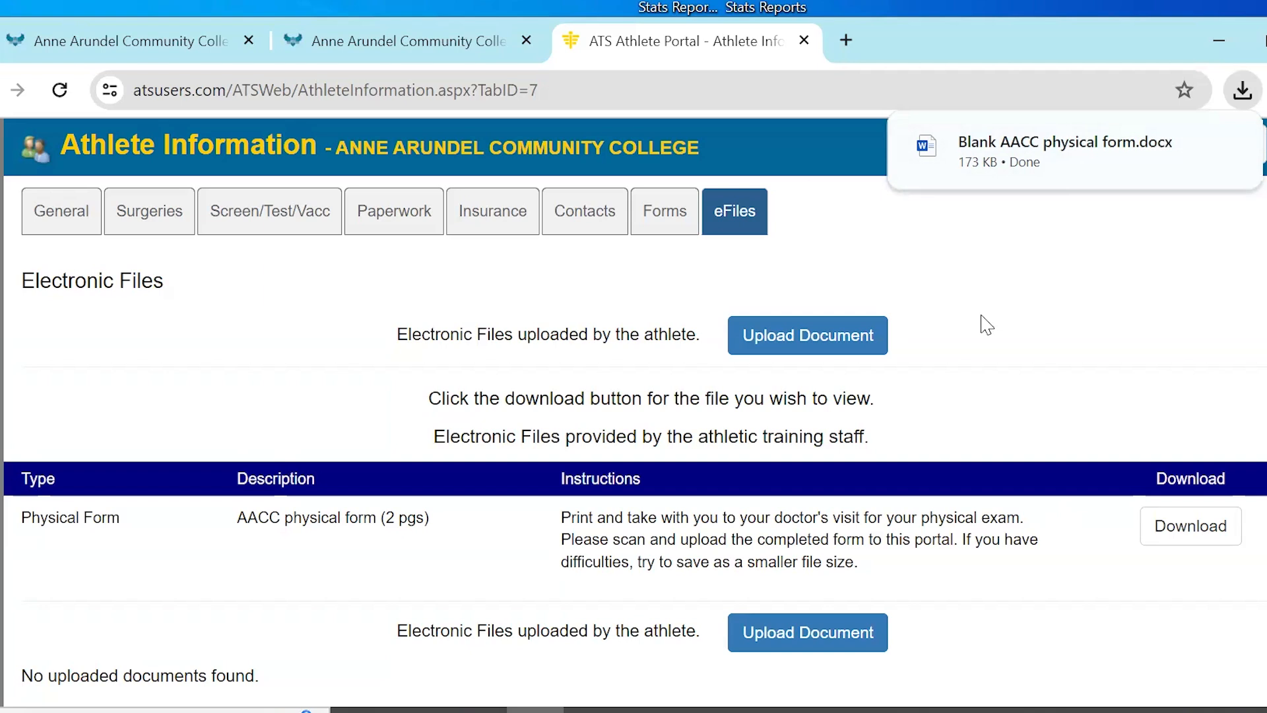
click(842, 352)
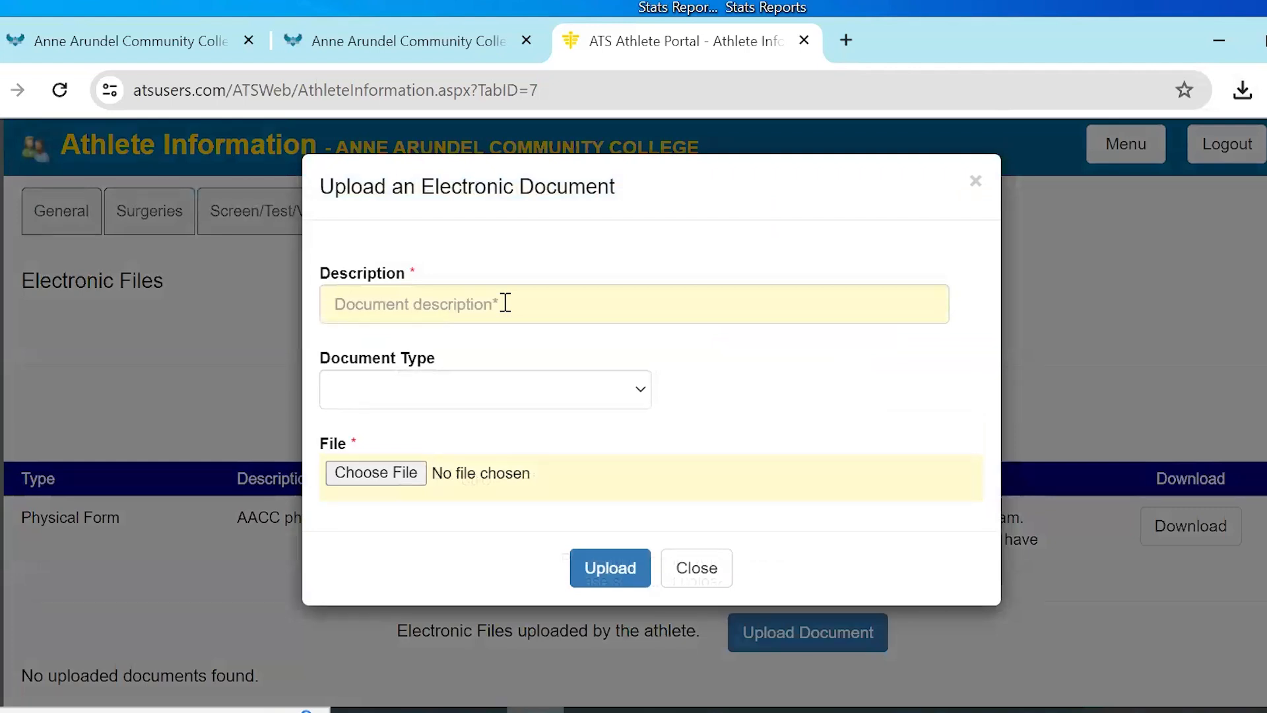
click(506, 303)
text(physical 2024)
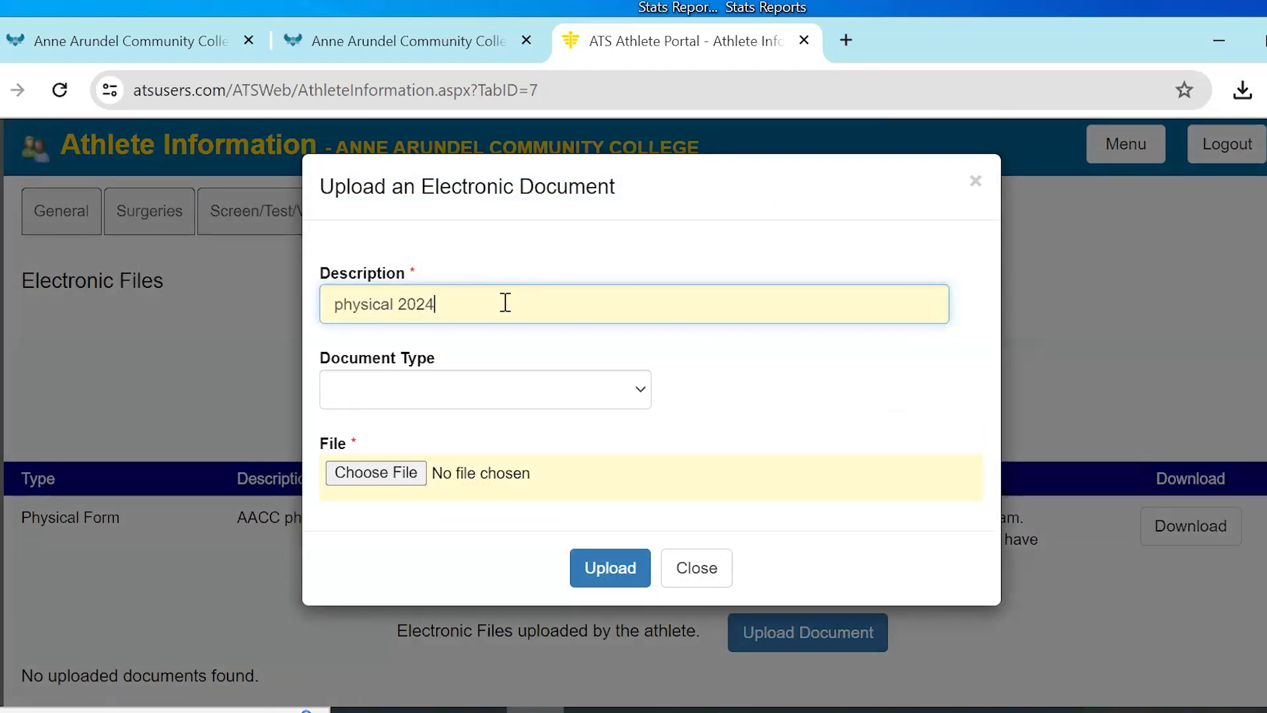
click(518, 397)
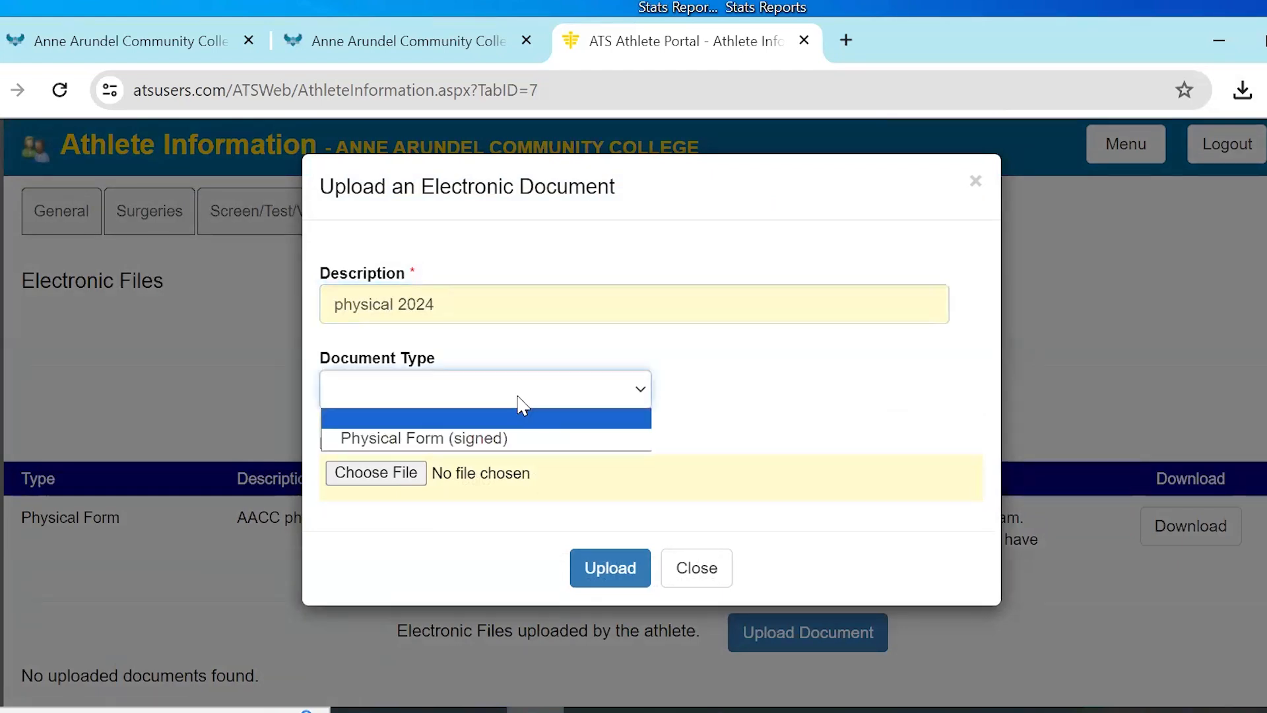
click(496, 438)
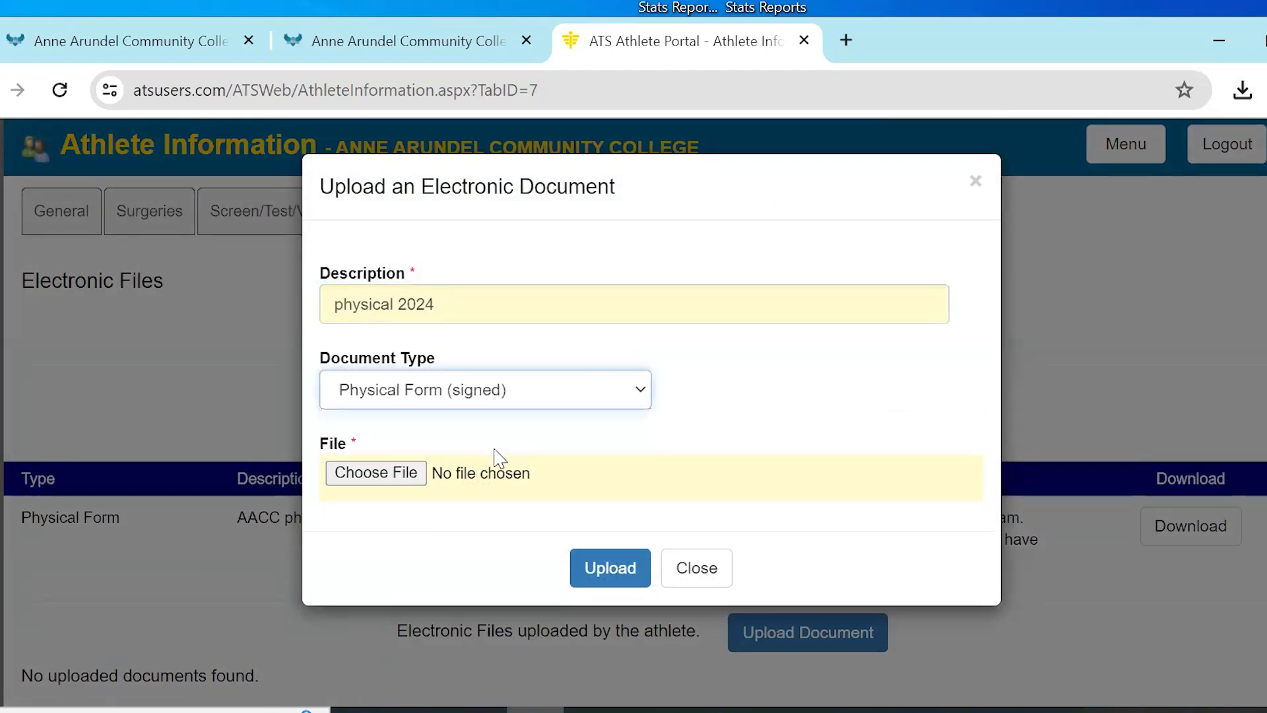
Choose the file report-2024-06-27T0917 from Downloads and upload it as the athlete's document
click(362, 474)
click(283, 405)
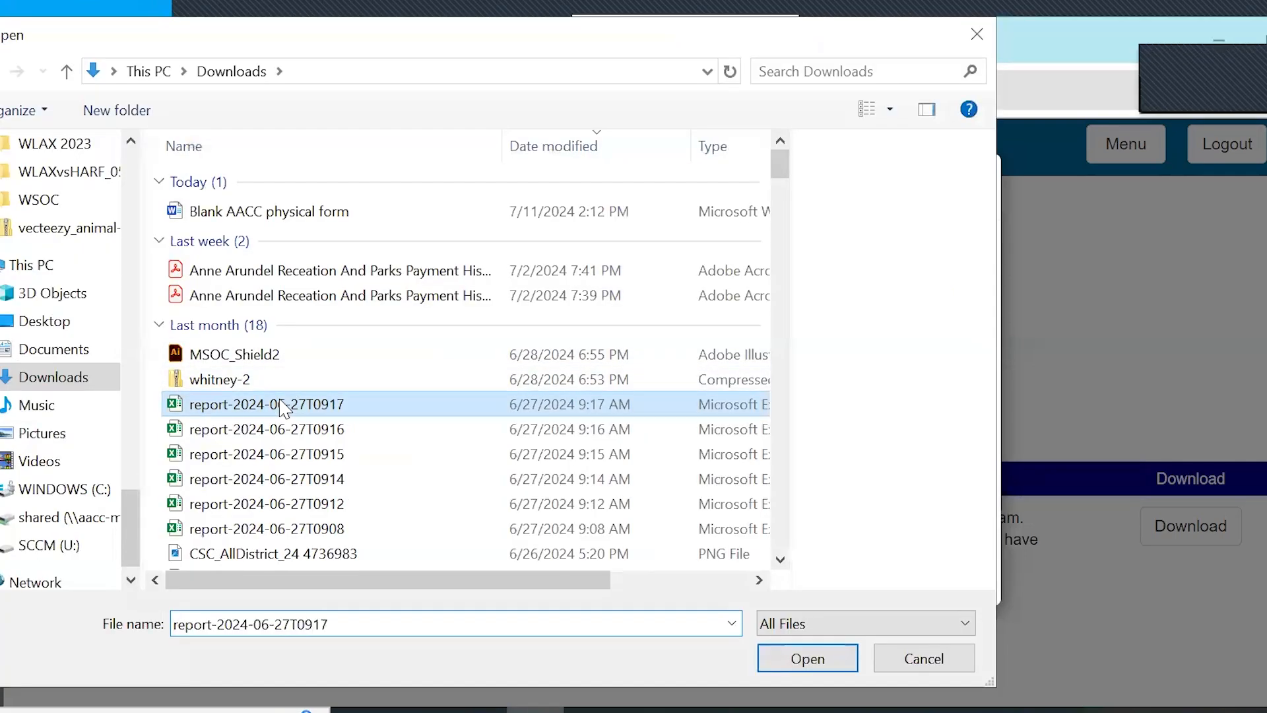
click(785, 668)
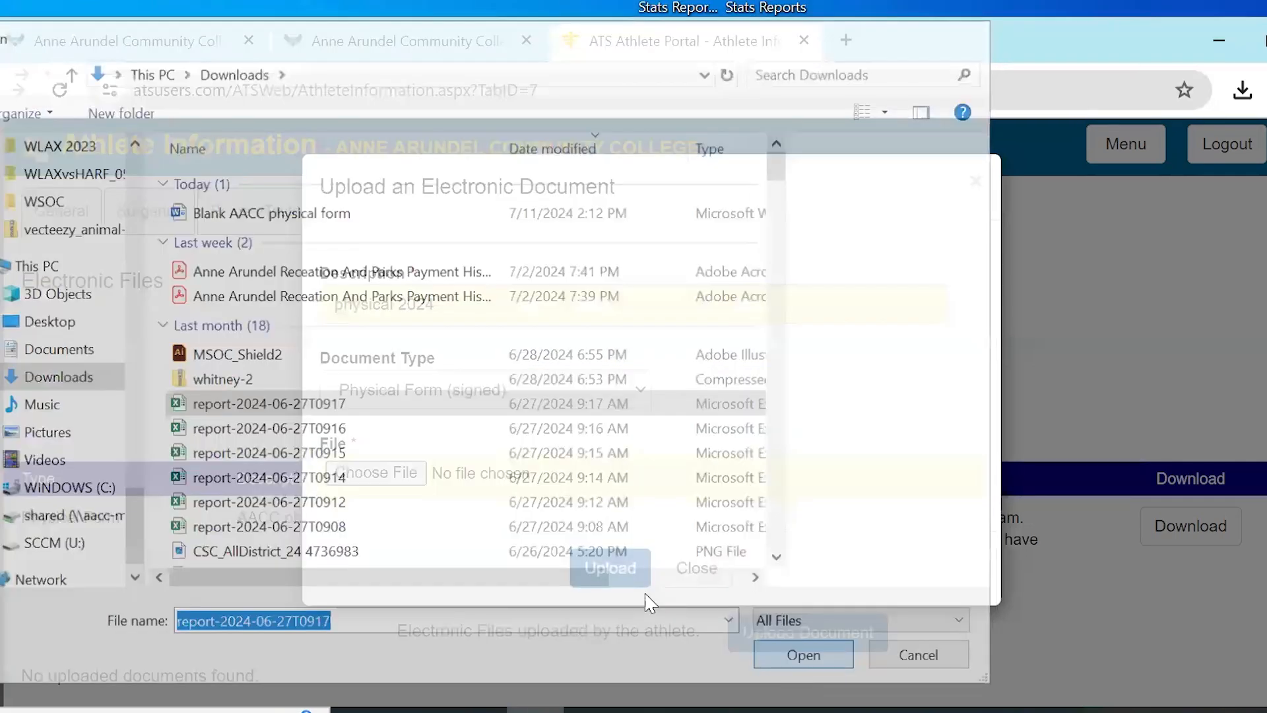
click(607, 567)
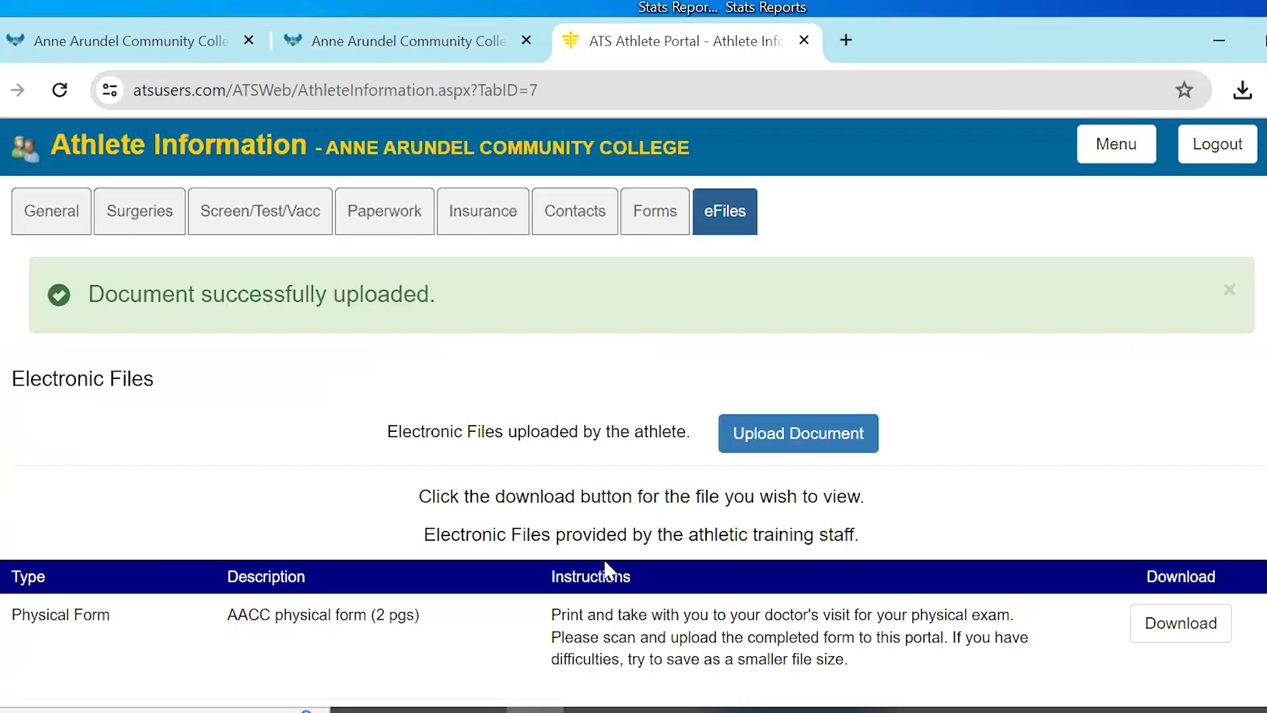
Review the Returning Athletes instructions on the Sports Medicine Packet page and switch to the ATS Athlete Portal login page
scroll(310, 460, down, 2)
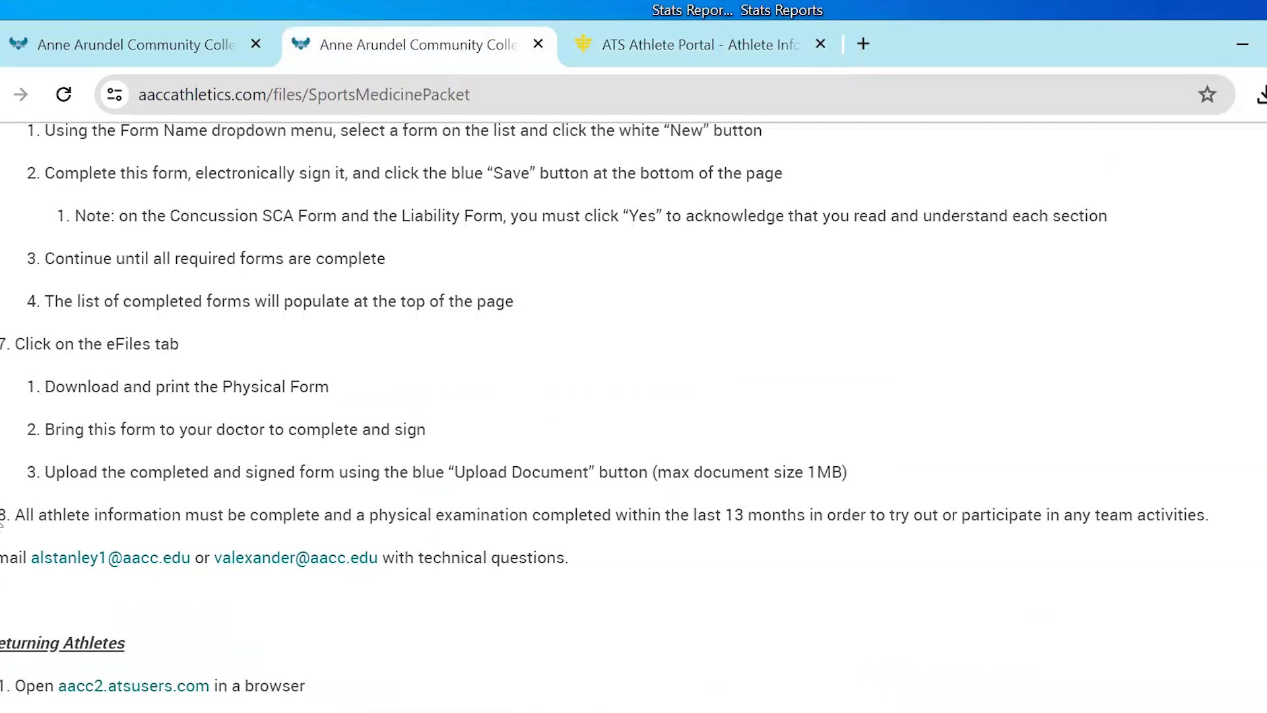
scroll(1, 524, down, 4)
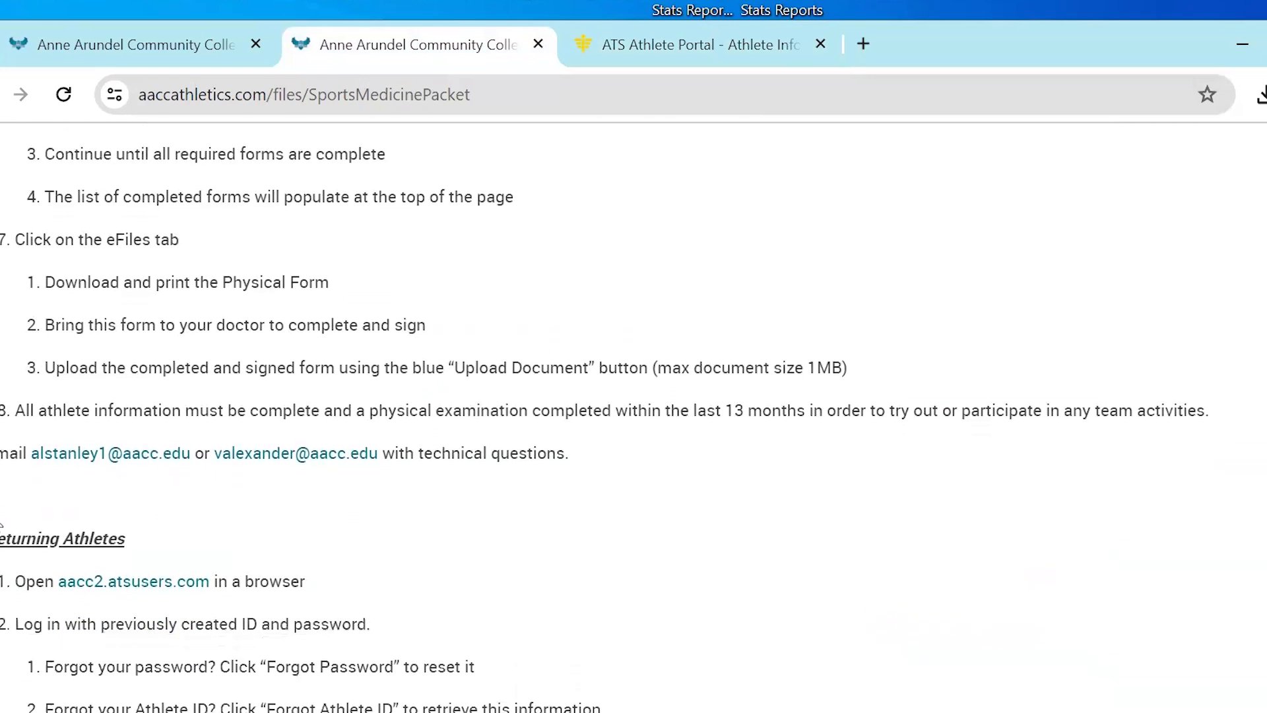
scroll(1, 524, down, 3)
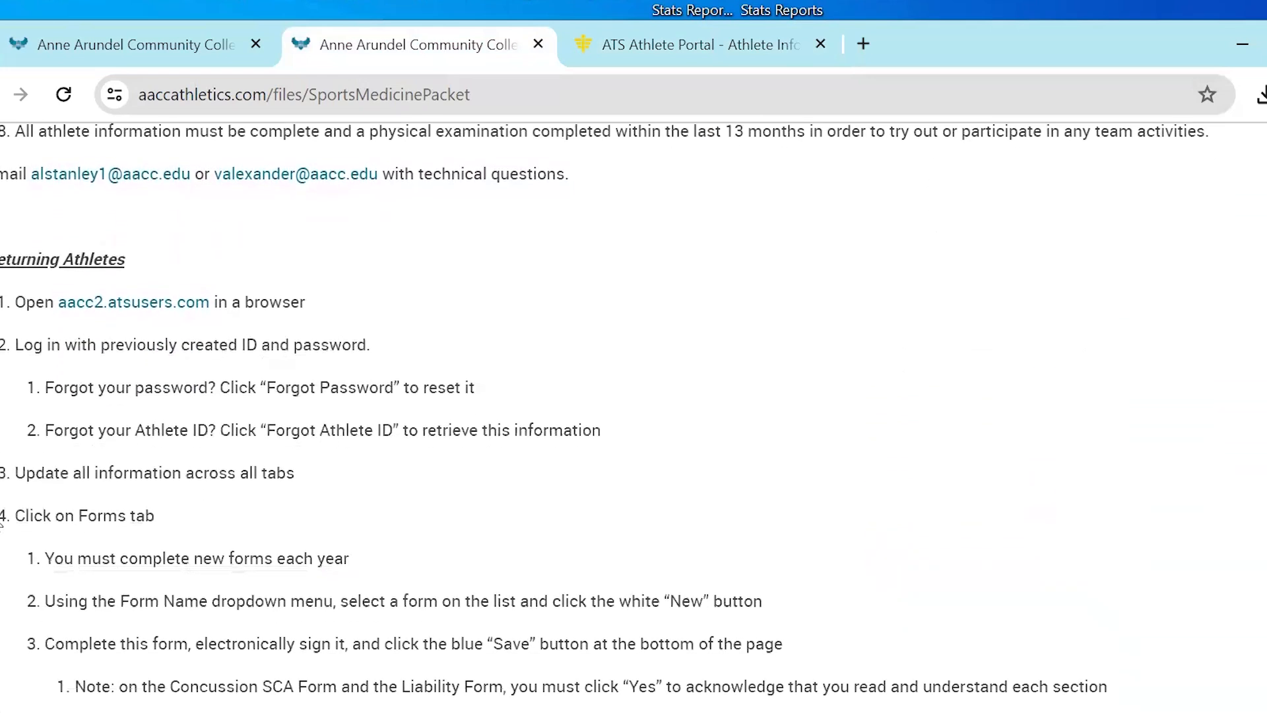
scroll(1, 523, down, 2)
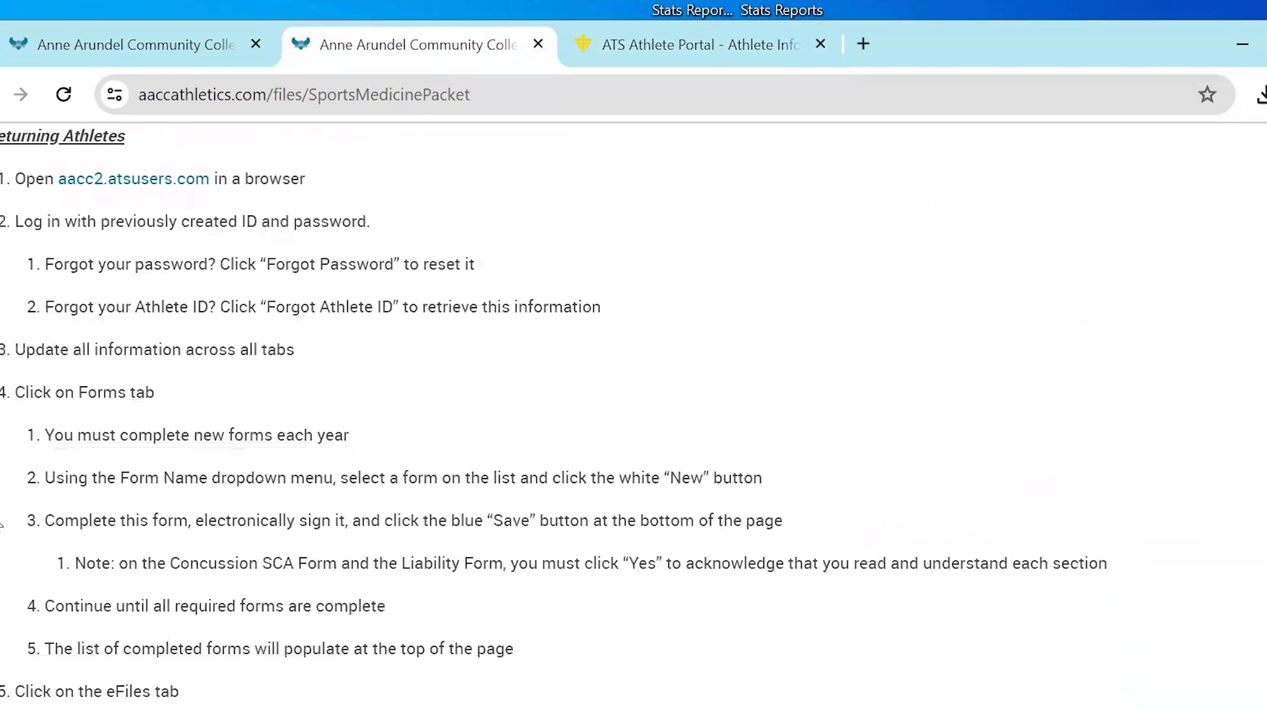
click(124, 192)
click(661, 56)
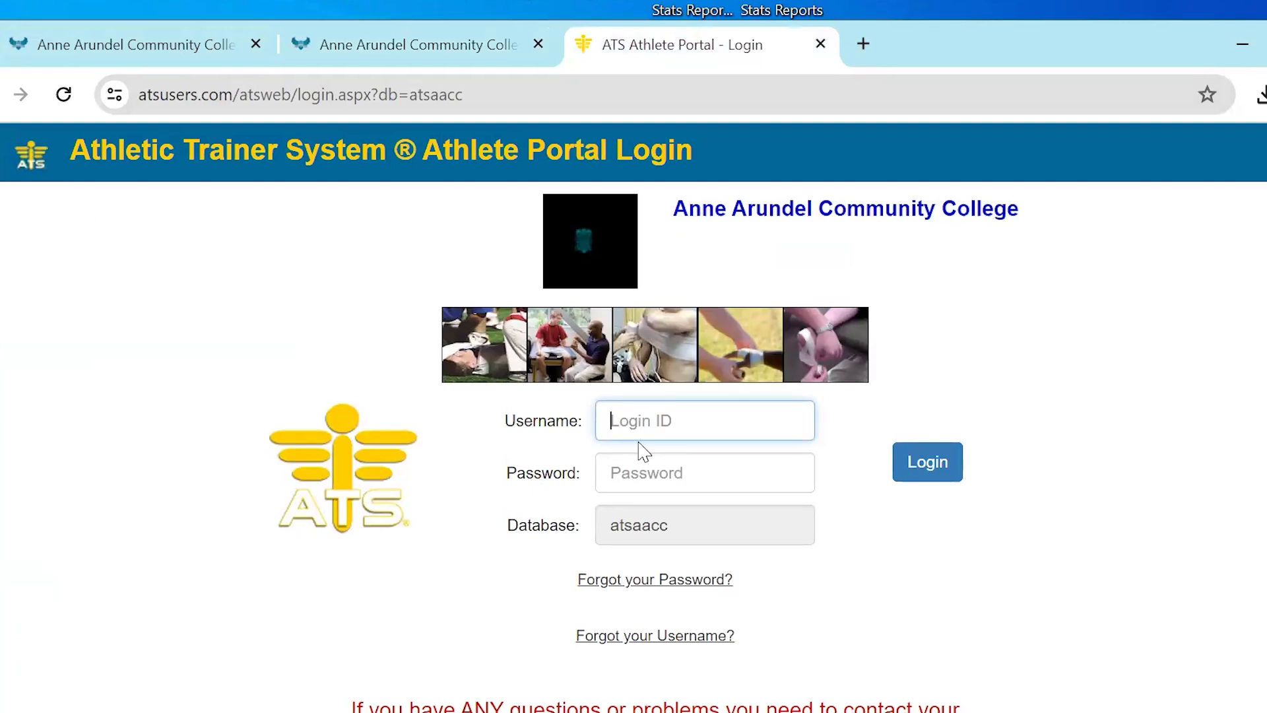
Try to retrieve a forgotten username by submitting the athlete's e-mail address, and cancel the request
scroll(639, 447, down, 2)
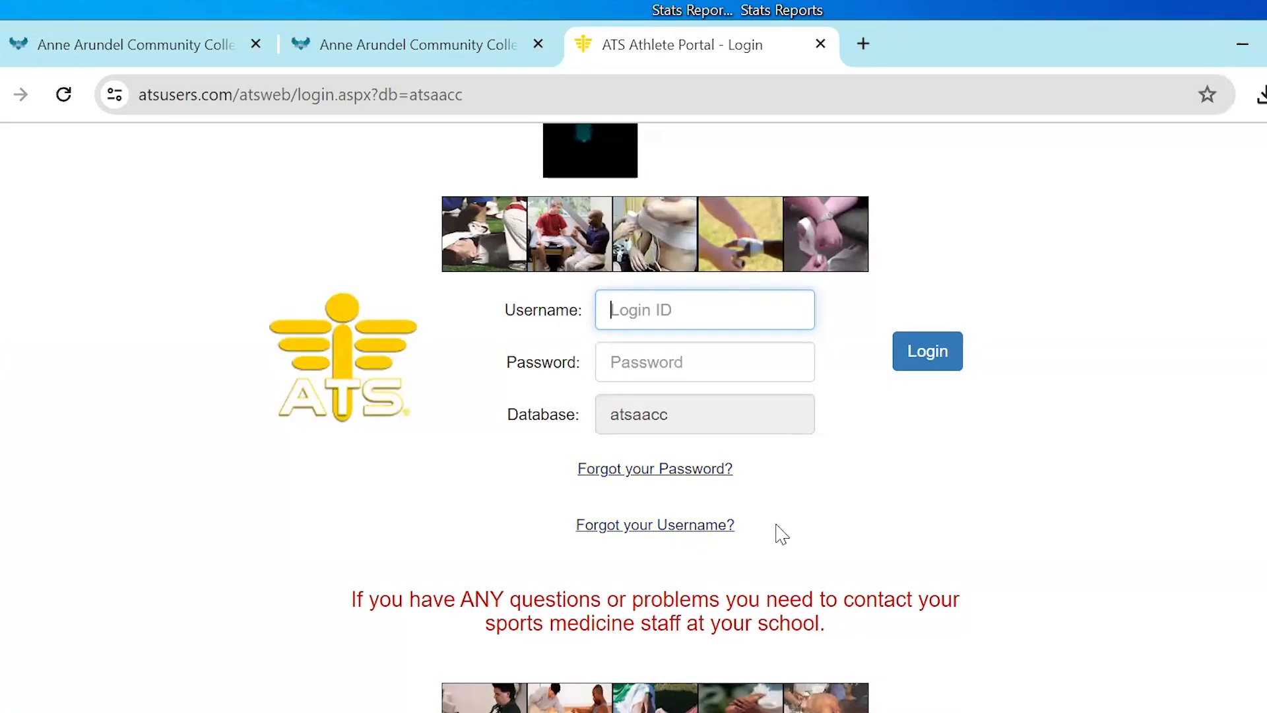
click(667, 526)
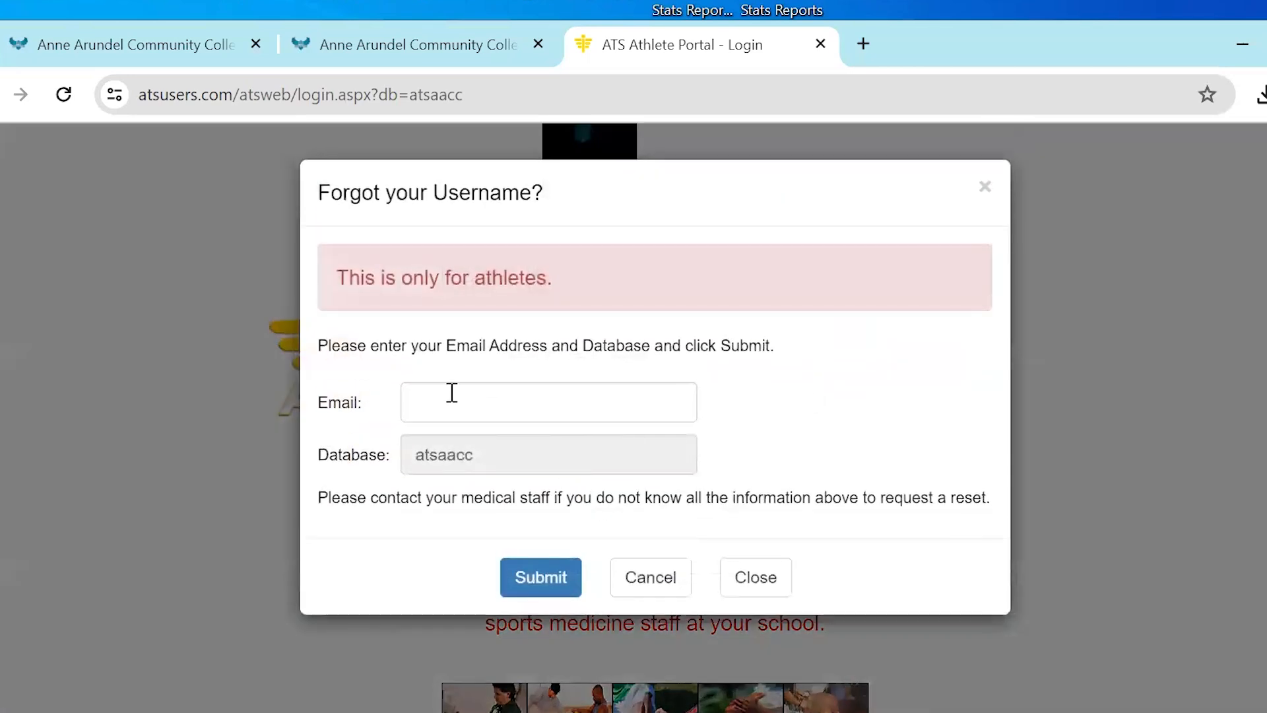
click(452, 401)
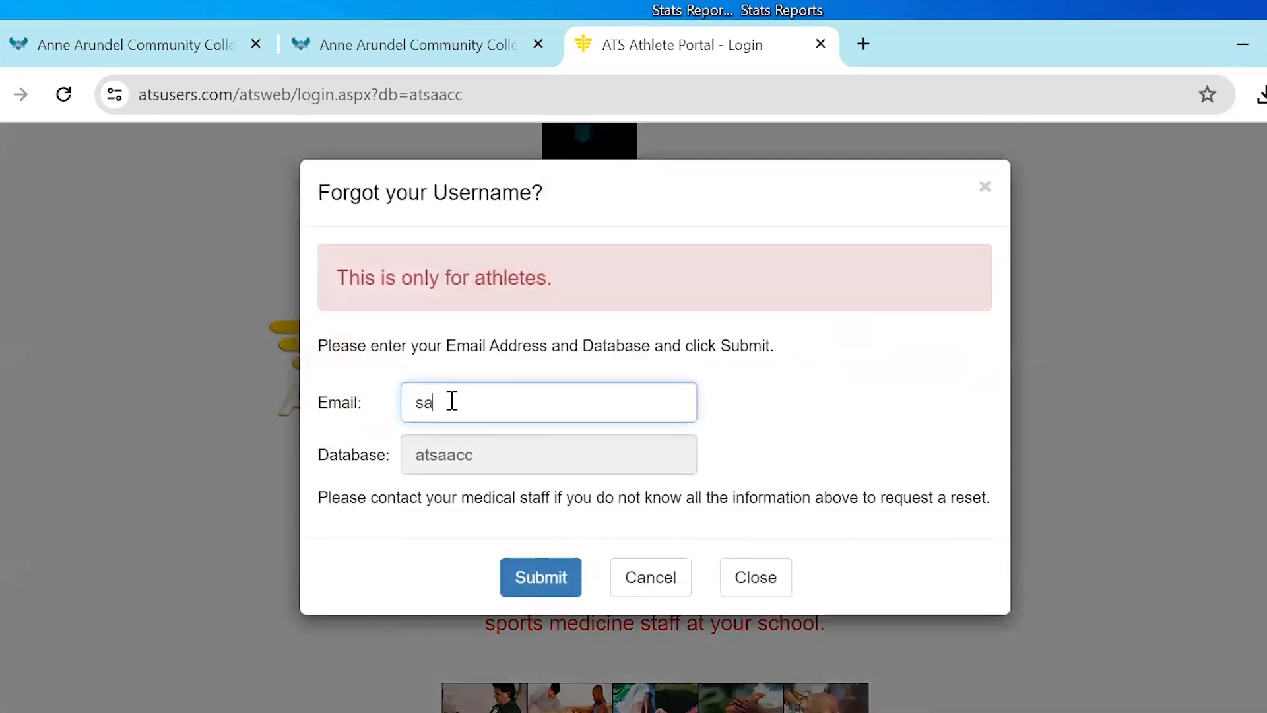
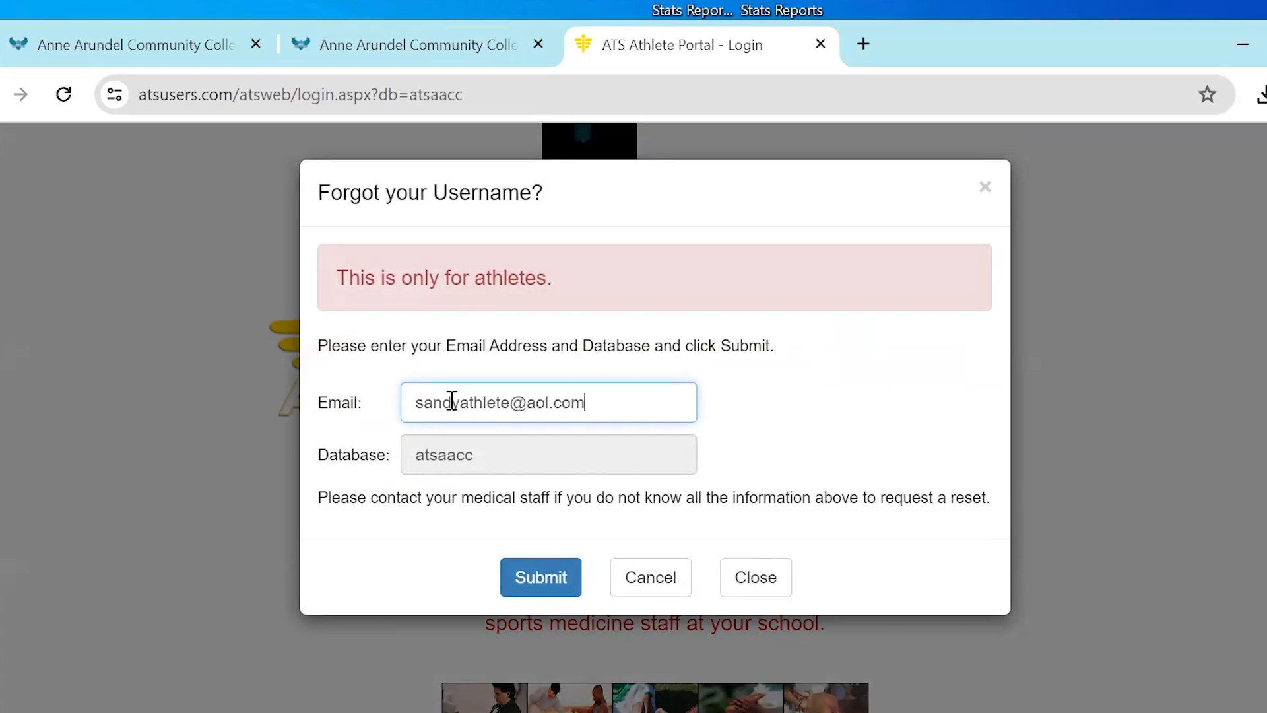
click(552, 590)
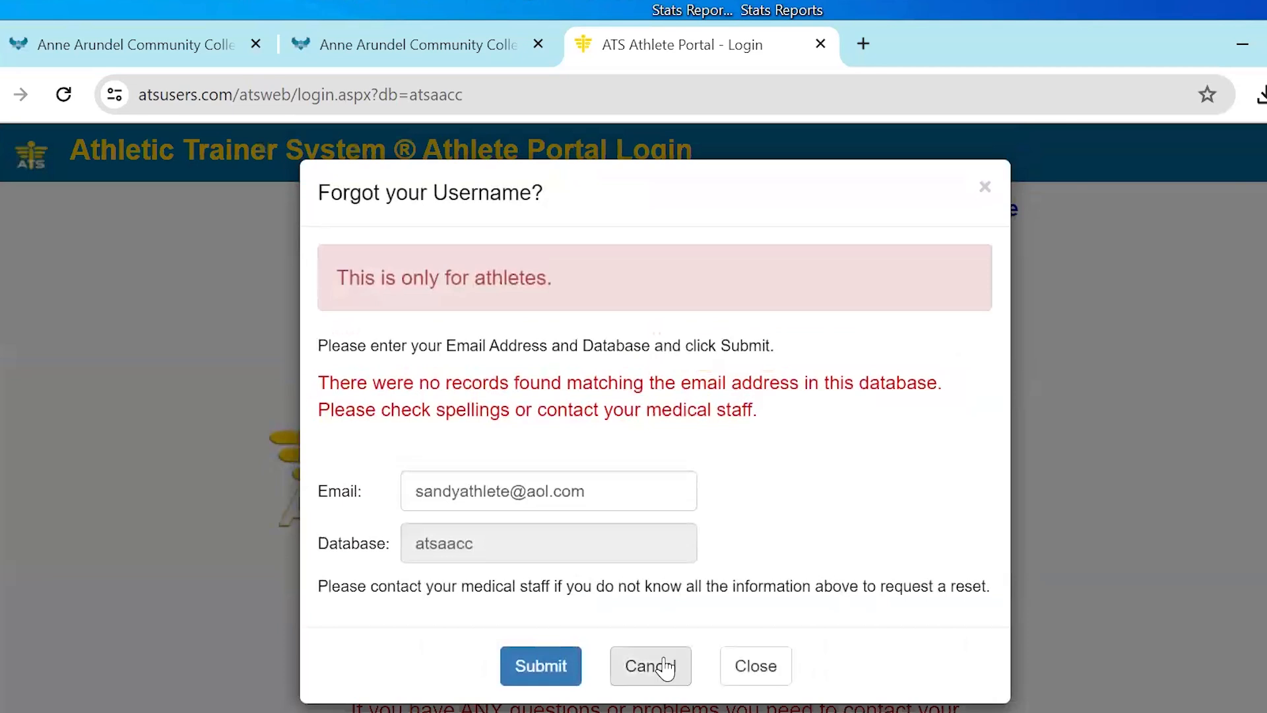
click(664, 670)
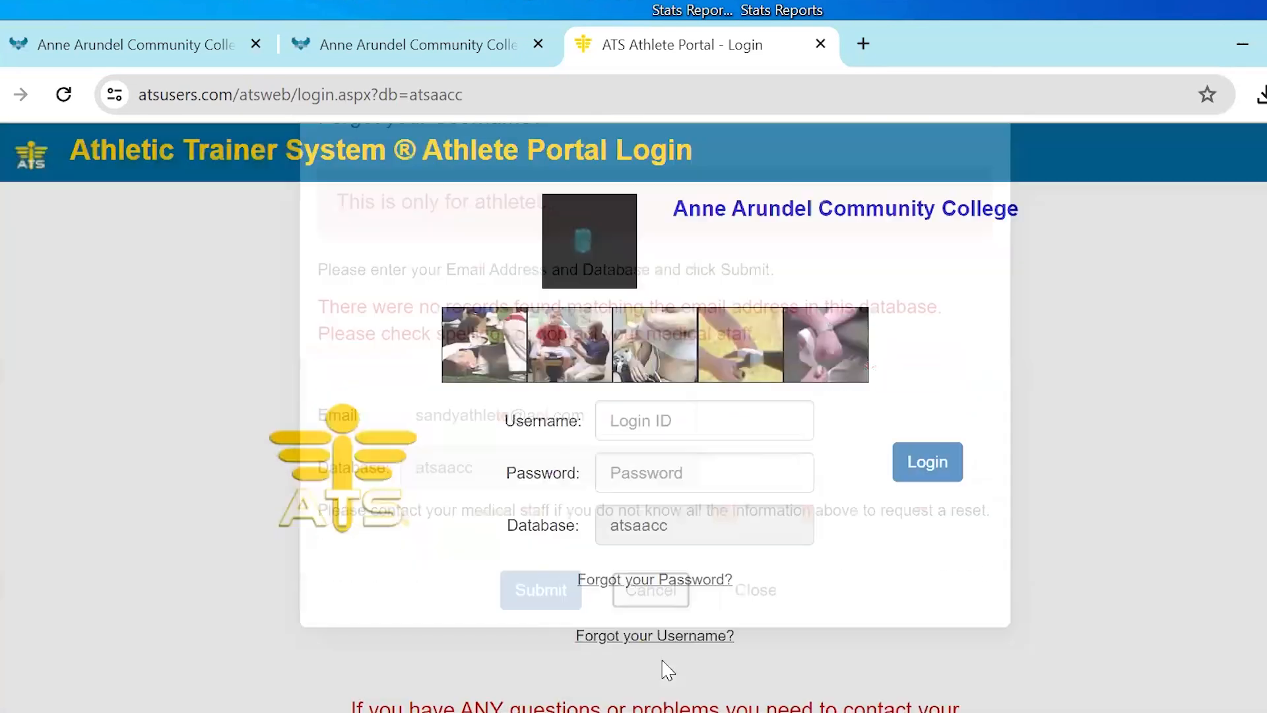
Log in to the athlete portal by entering the username and account password
click(656, 419)
text(aaa)
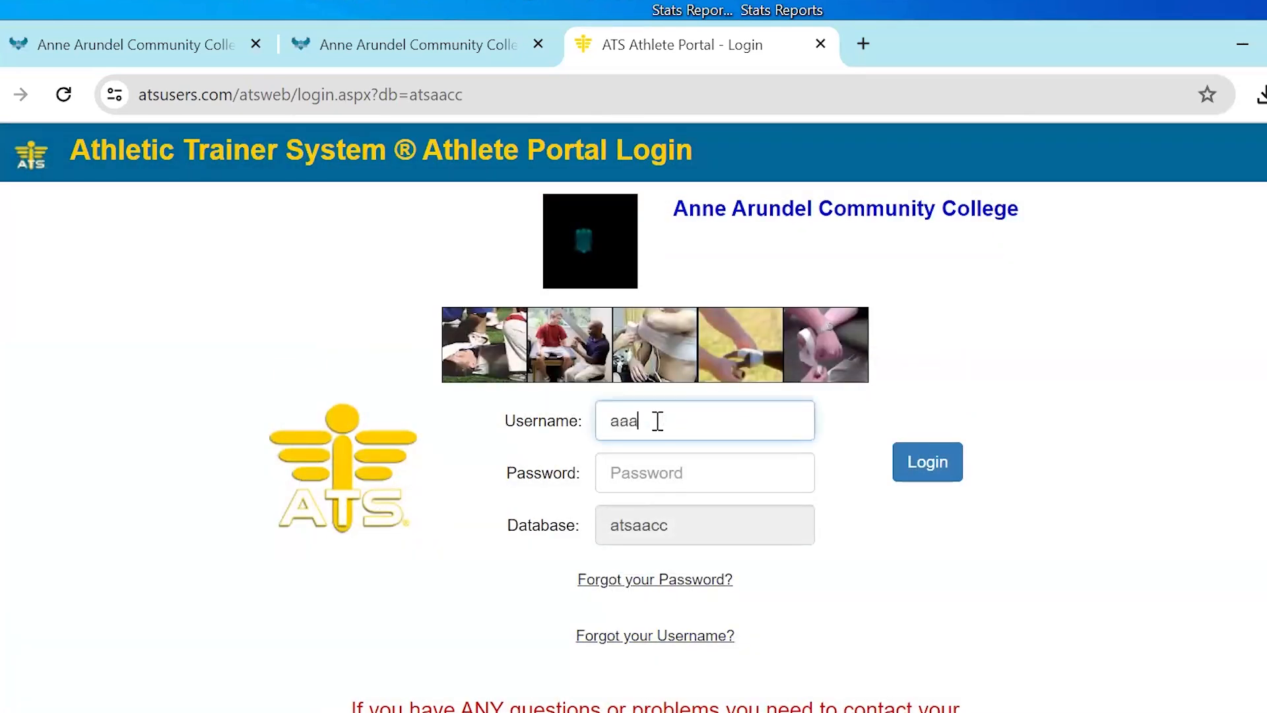
click(648, 465)
text(aaa)
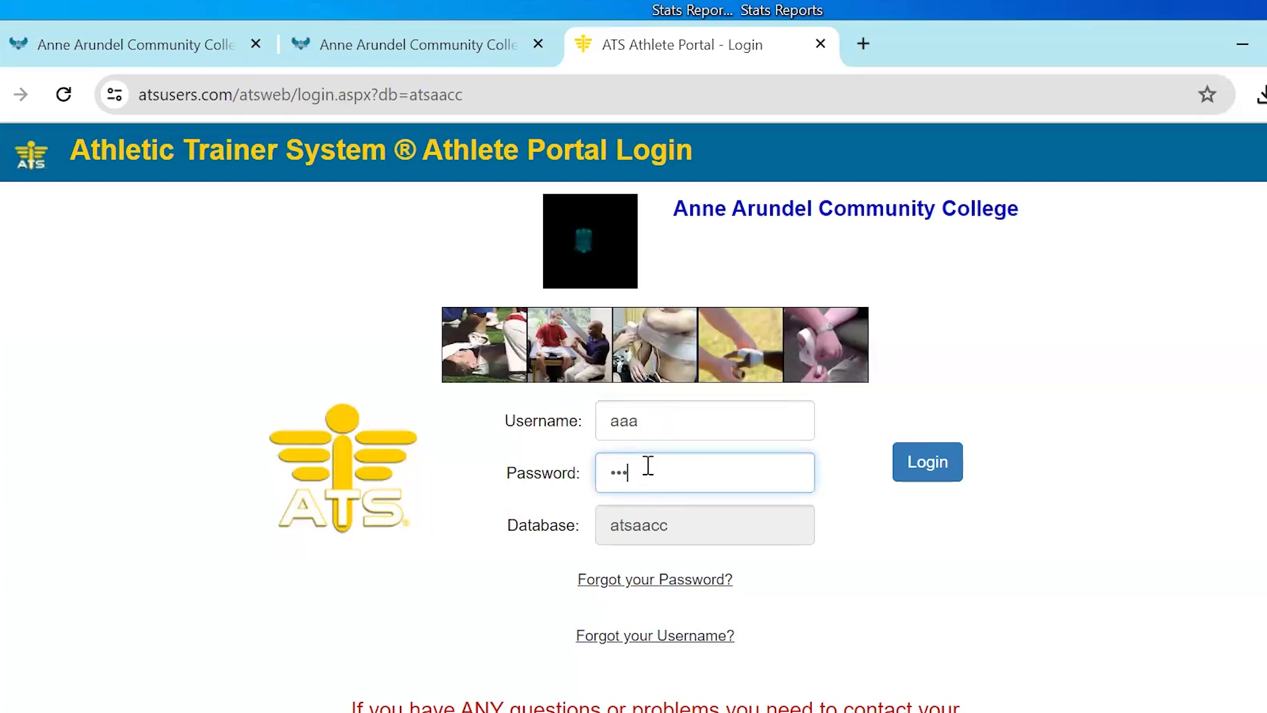
key(Return)
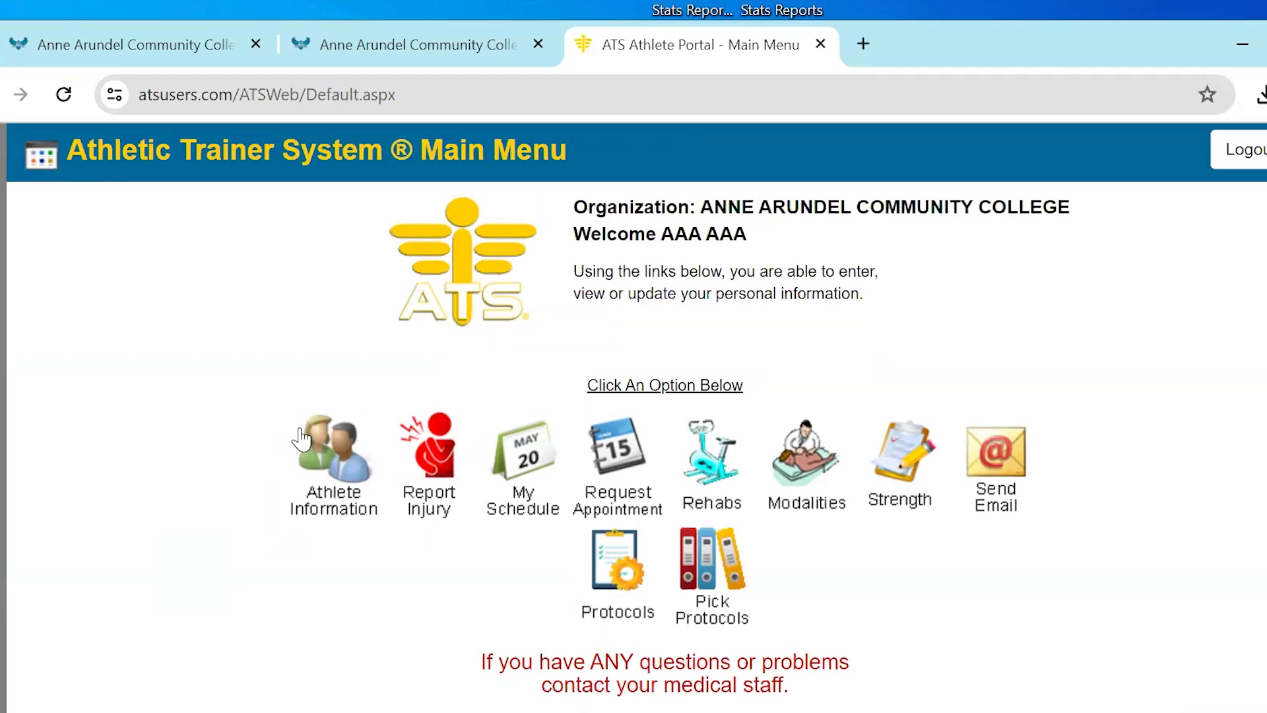
Open the insurance records in the athlete information and delete the Aetna Medical - HMO policy
click(338, 455)
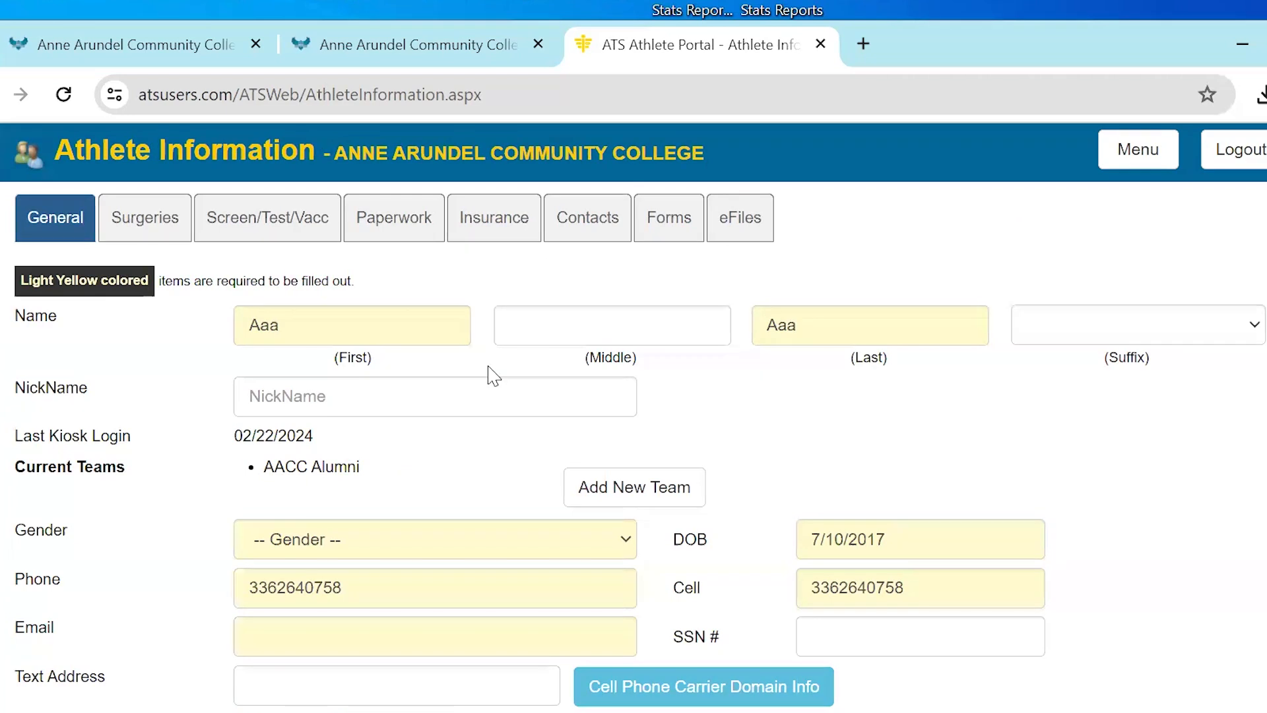
click(494, 224)
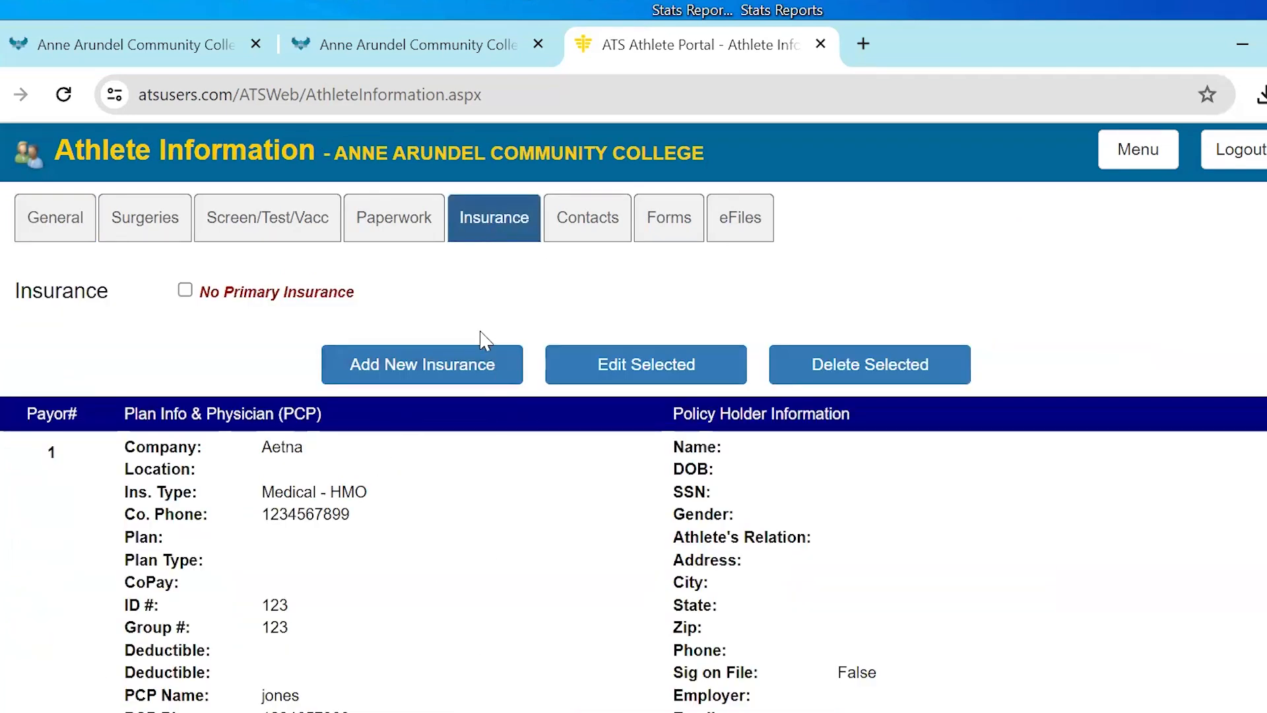
click(404, 454)
click(881, 381)
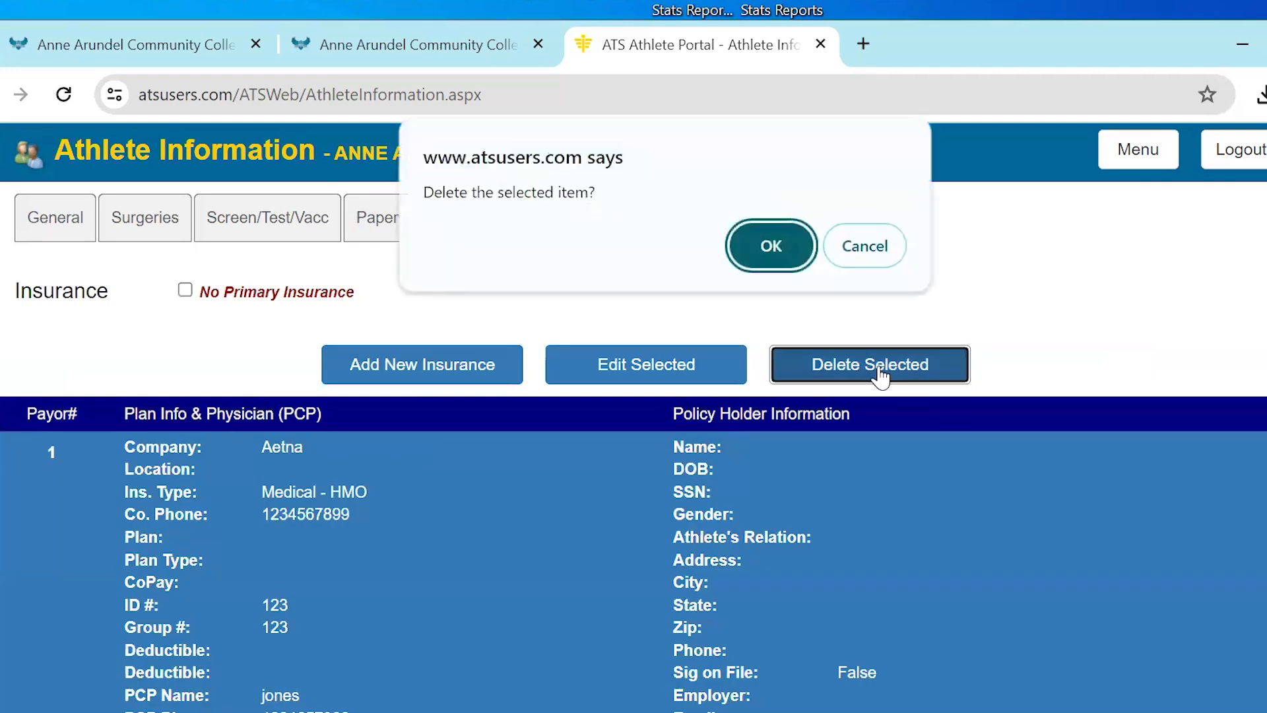
click(770, 244)
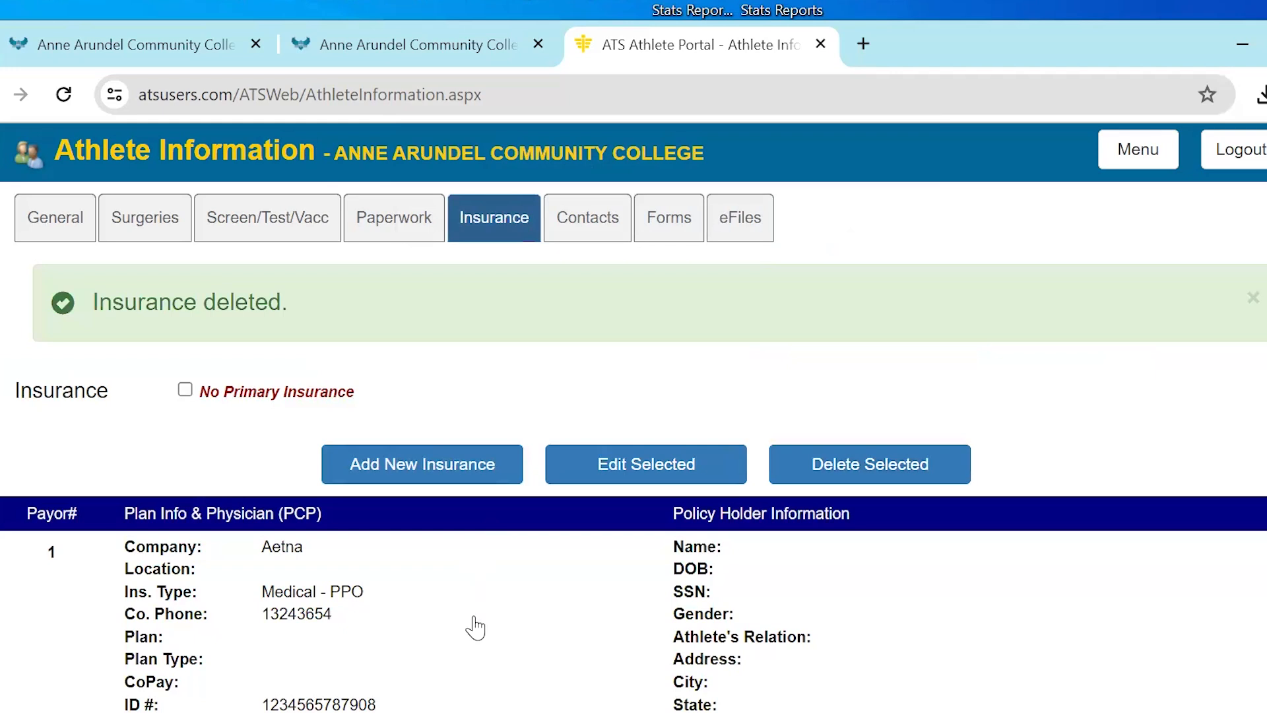
Delete the remaining Aetna Medical - PPO insurance policy
click(262, 553)
click(852, 470)
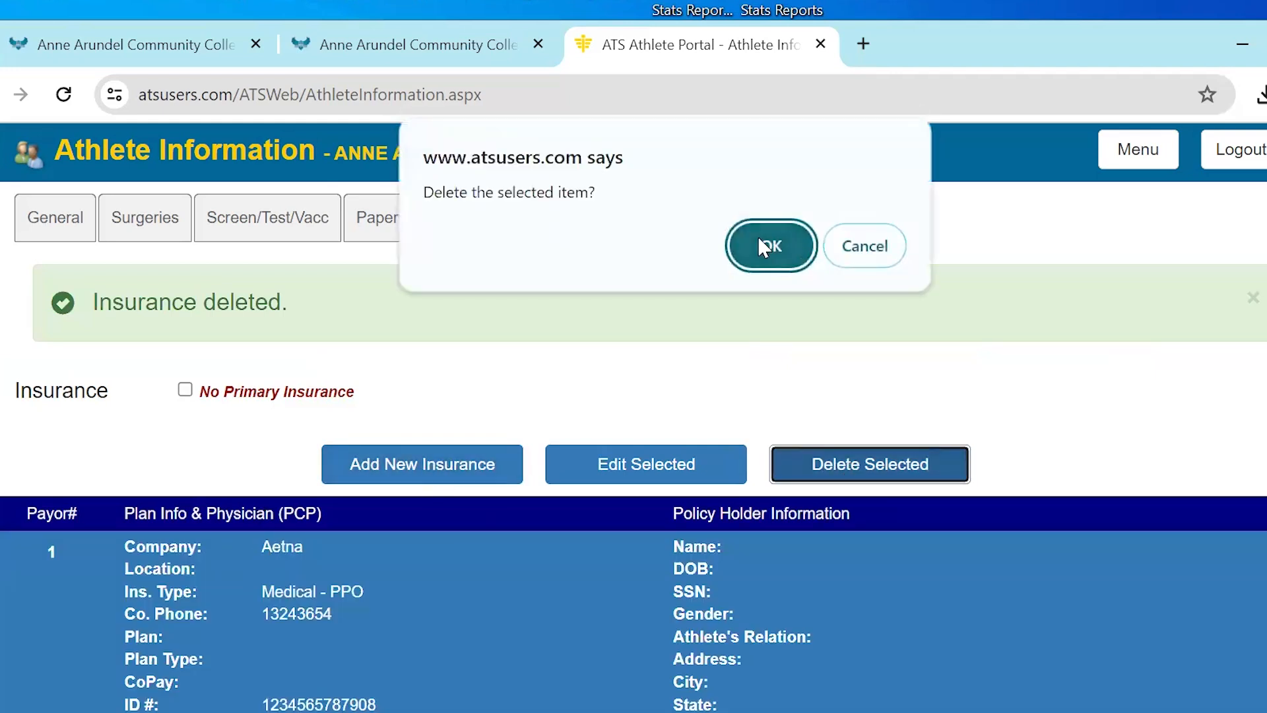
click(759, 237)
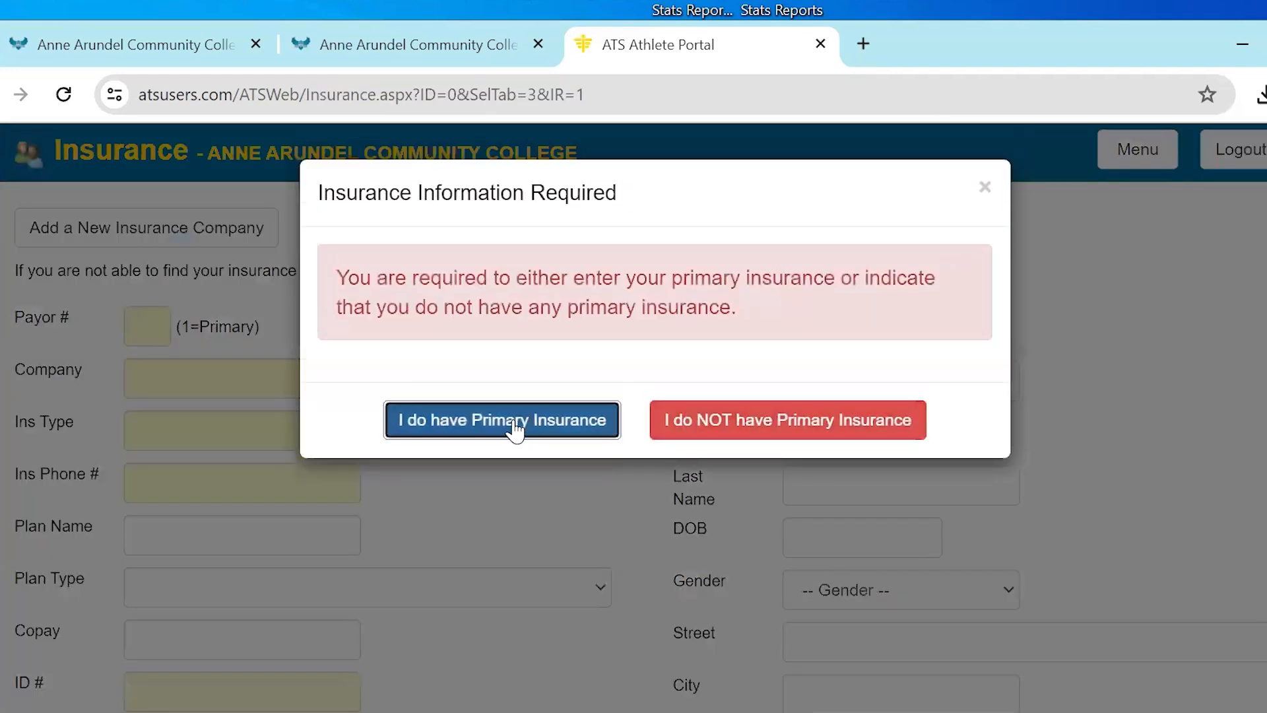
Declare having primary insurance and set the payor 1 policy to Blue Cross Blue Shield FEP Basic, type Medical - PPO
click(512, 426)
click(143, 330)
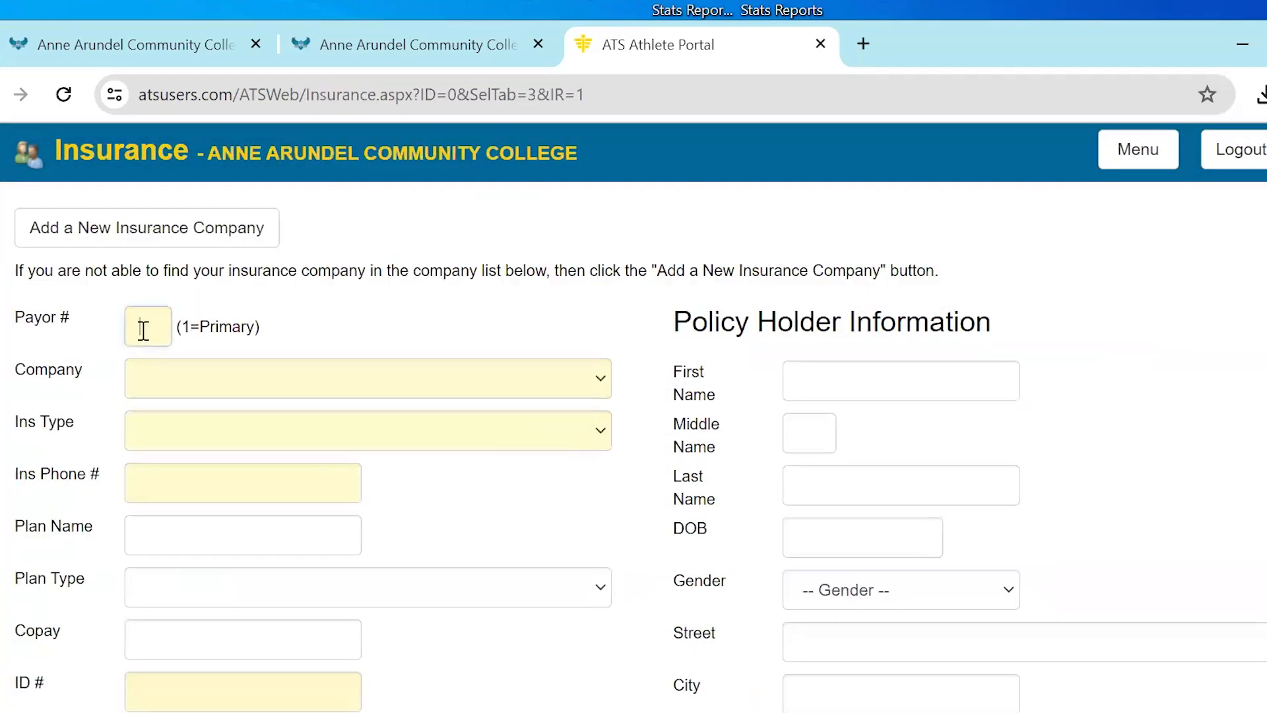
click(246, 404)
click(258, 343)
click(254, 434)
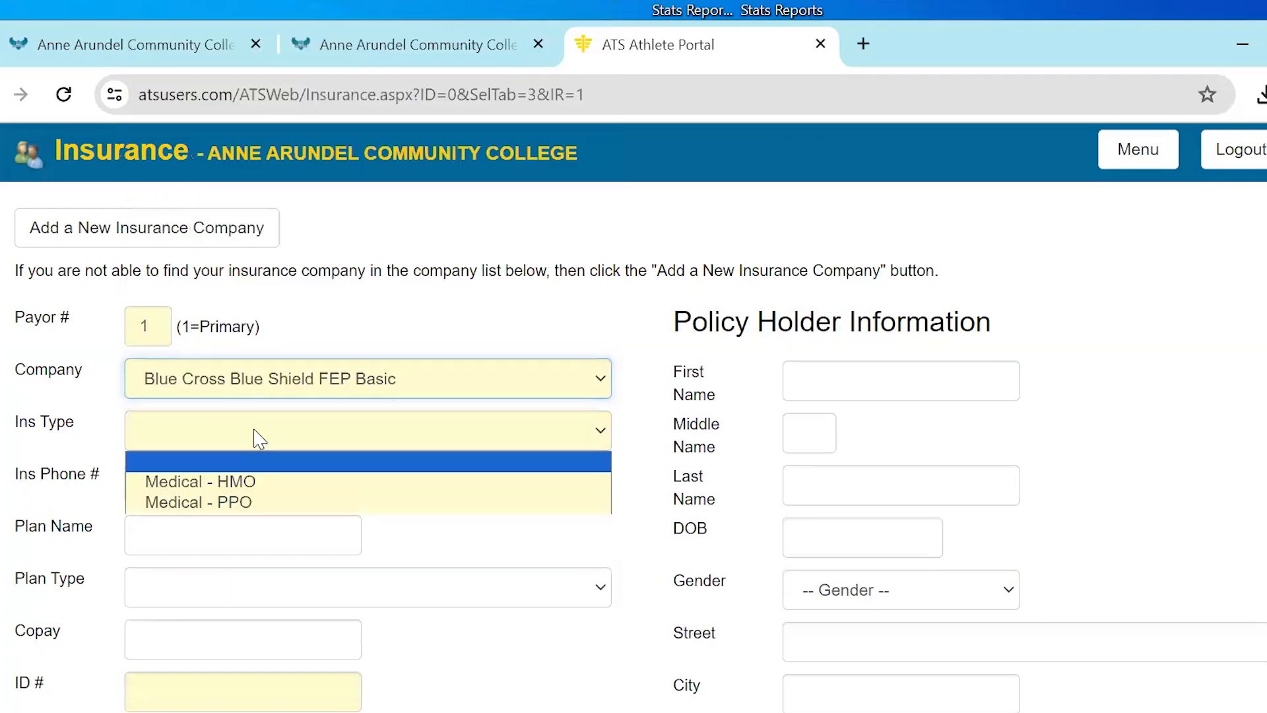
click(254, 503)
Enter the insurance company's phone number, the policy ID number and the group number
click(240, 475)
text(83)
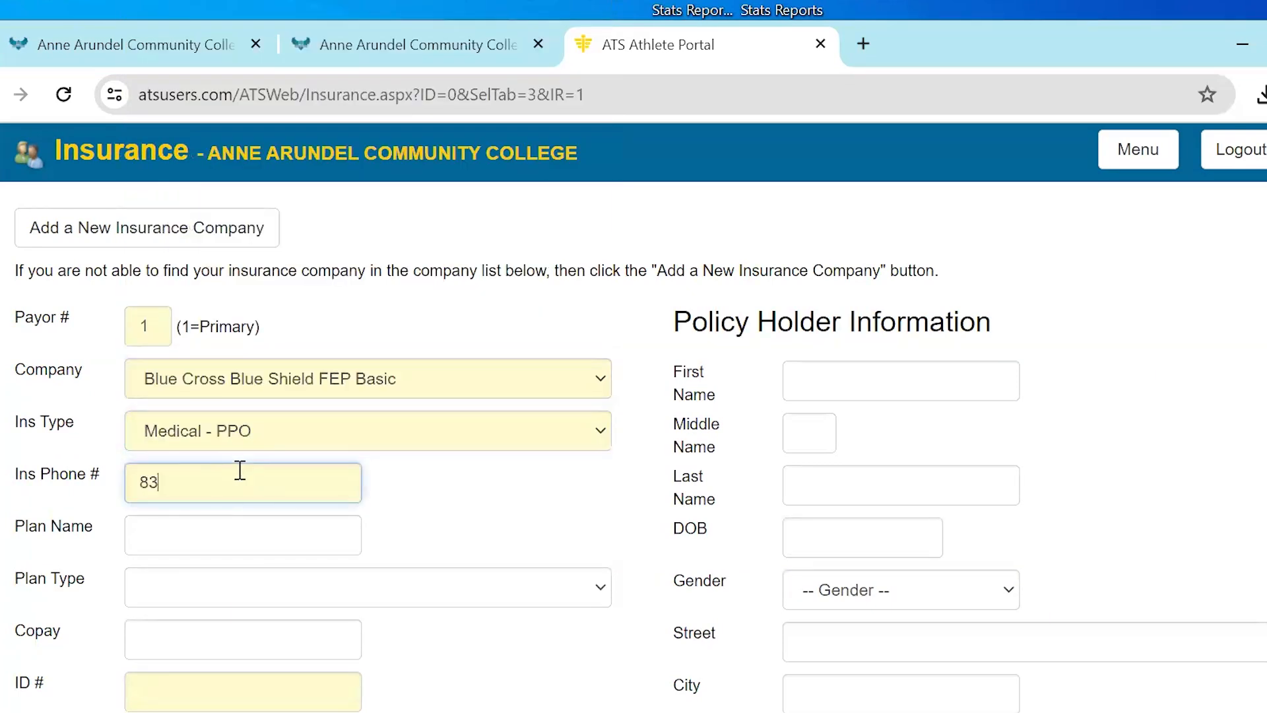
text(3-3838)
key(BackSpace)
text(-39393)
key(BackSpace)
click(283, 698)
key(Tab)
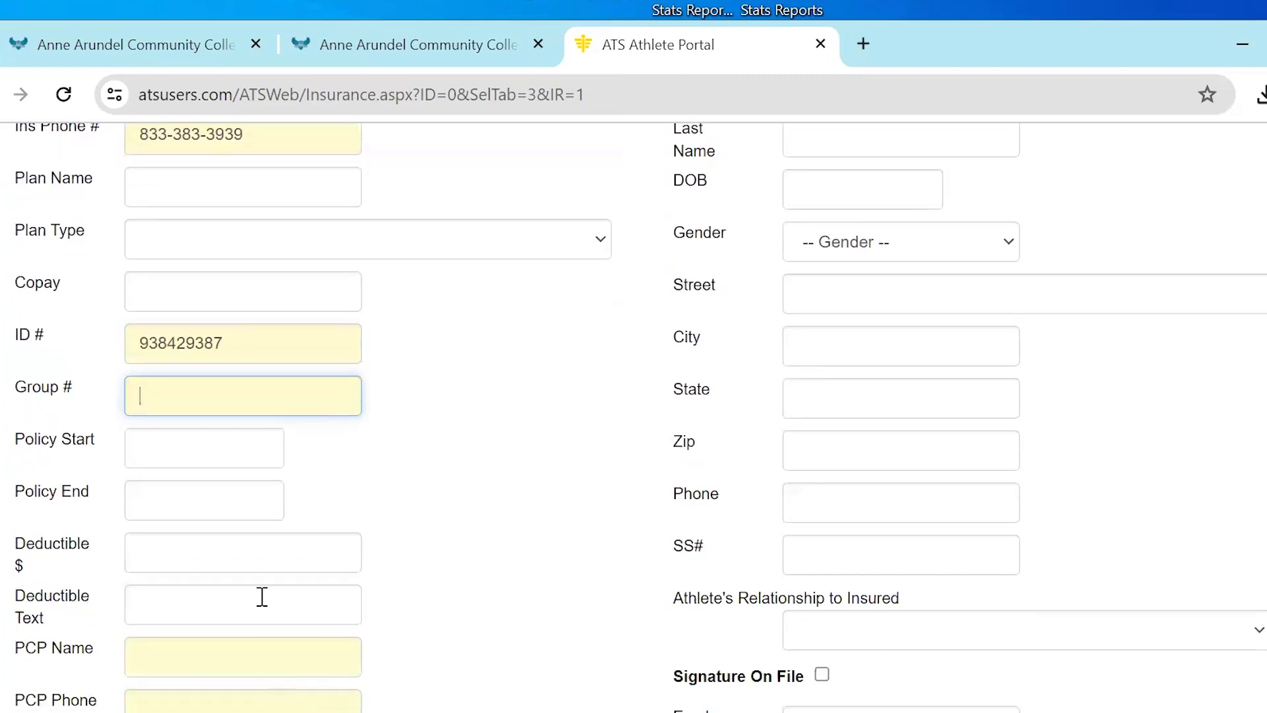
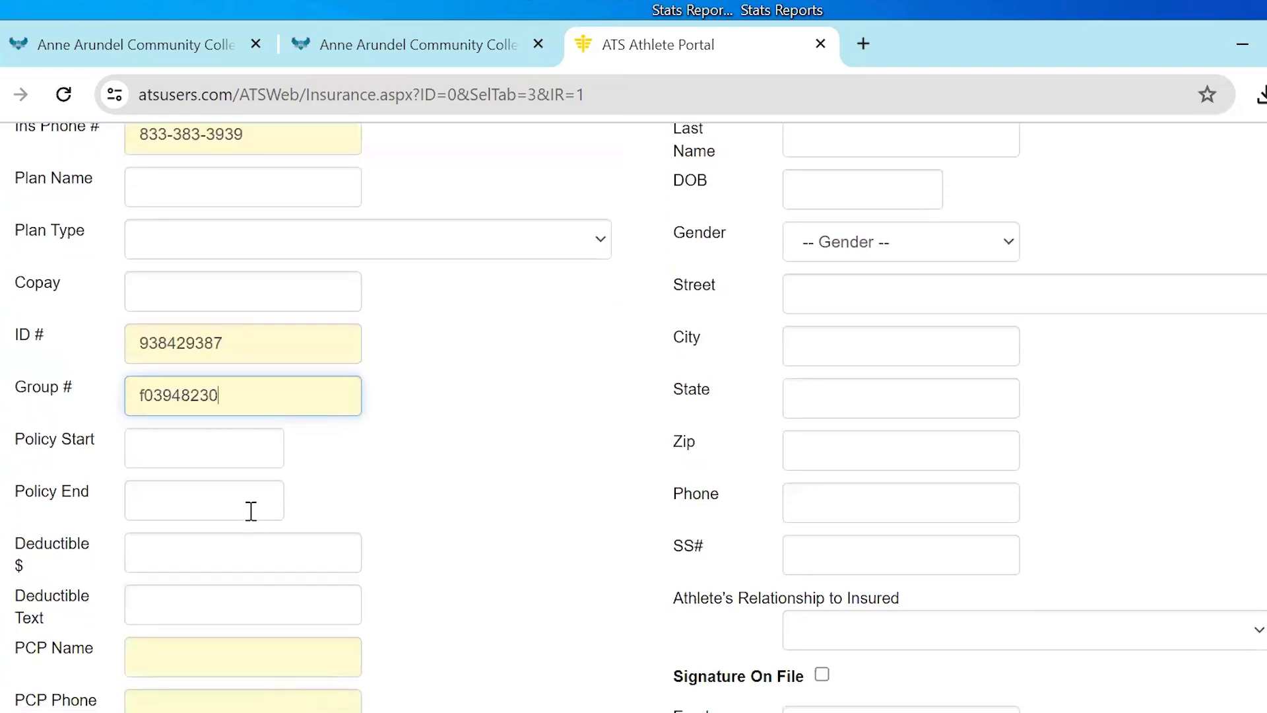
Enter the primary care physician's name and phone number, and check the insurance form for remaining required fields
click(246, 661)
text(Dr. Smith)
key(Tab)
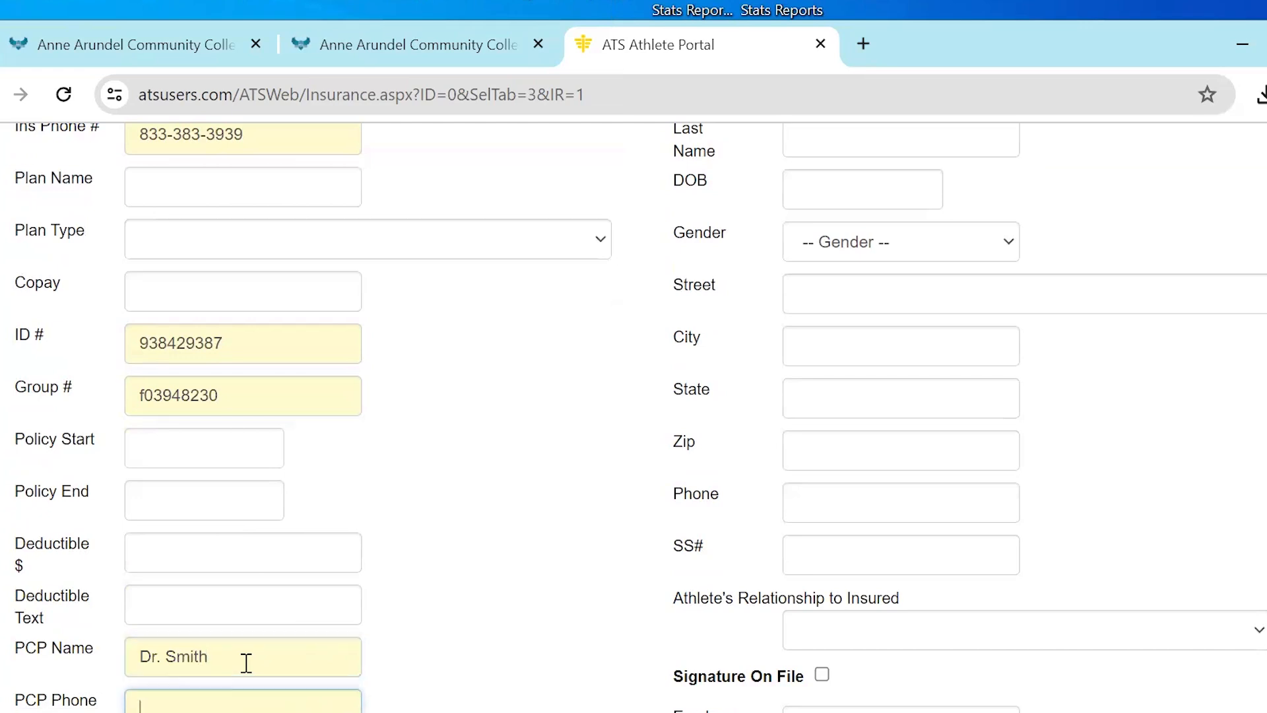
scroll(574, 577, down, 7)
scroll(574, 577, down, 5)
scroll(574, 576, up, 12)
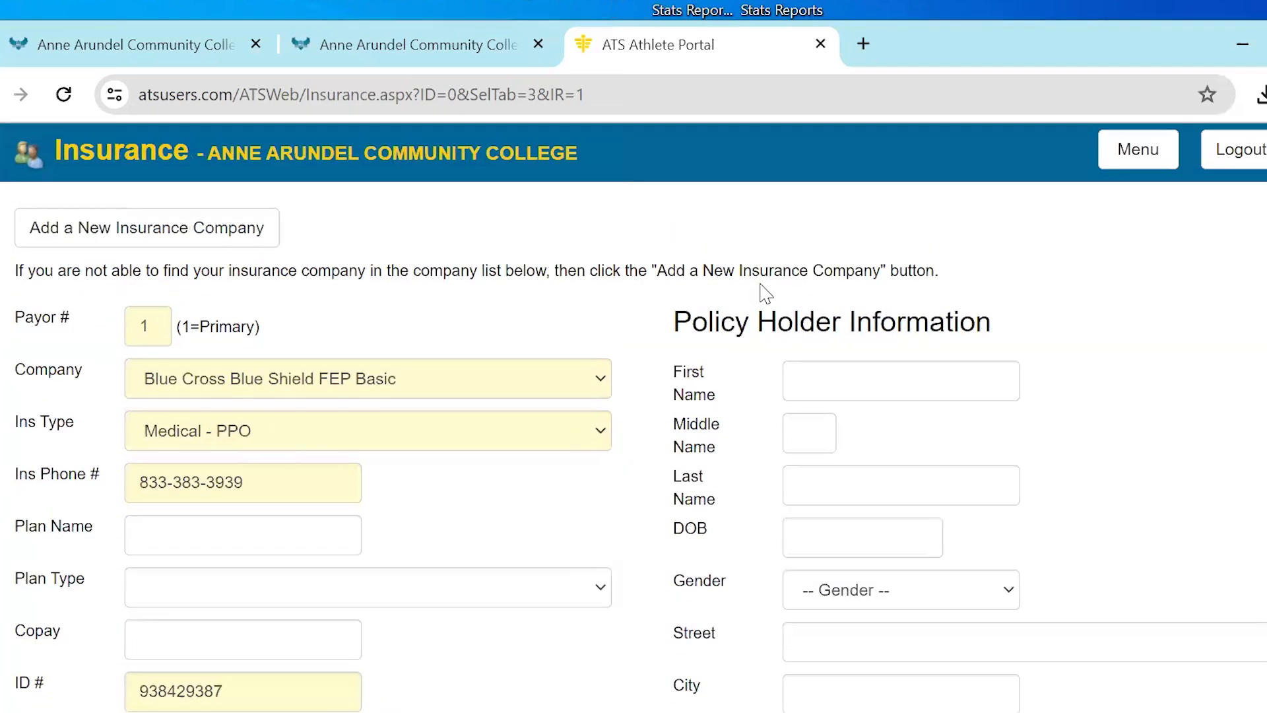
Save the new primary insurance policy without attaching card images and return to the main menu
scroll(546, 565, down, 7)
scroll(544, 559, down, 5)
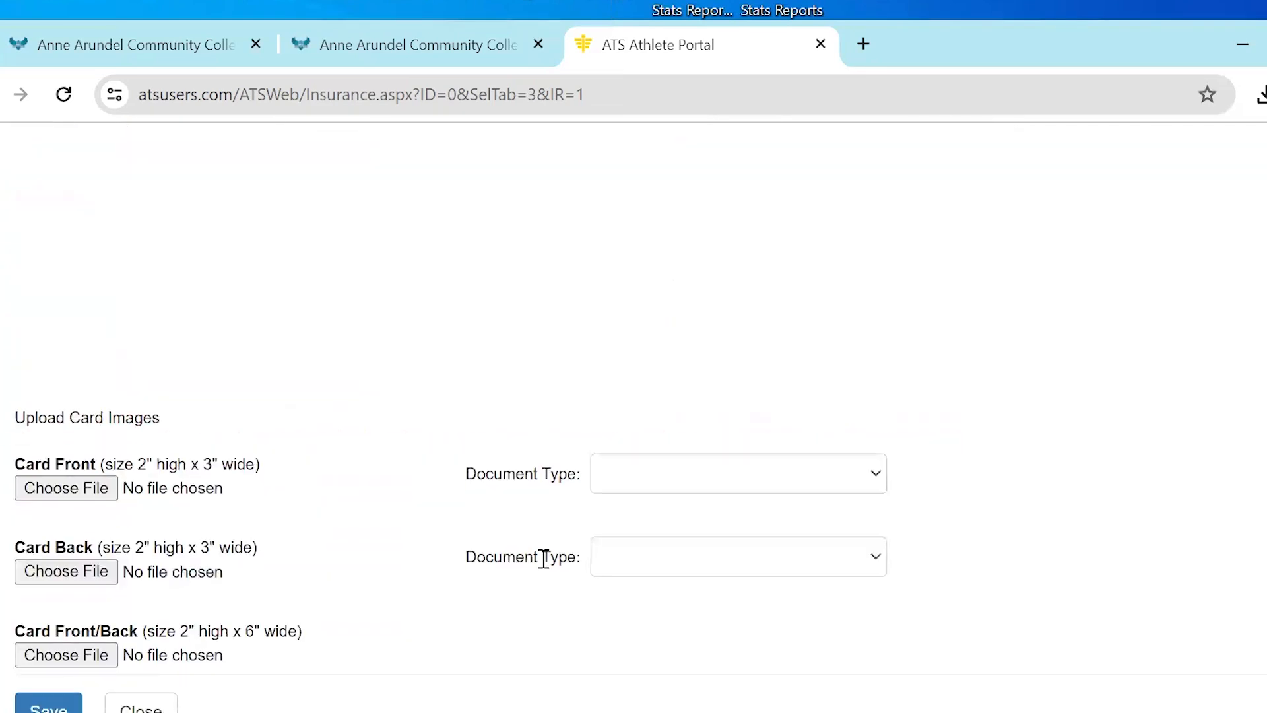
click(58, 708)
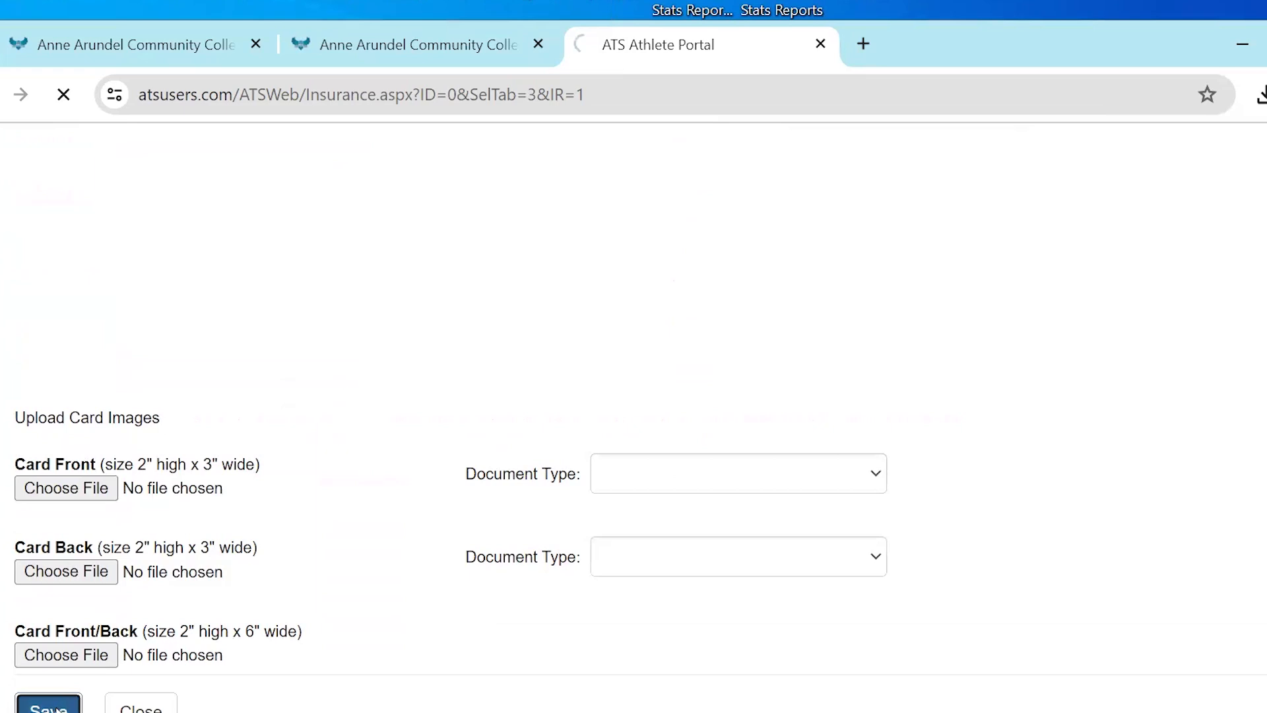
click(1124, 162)
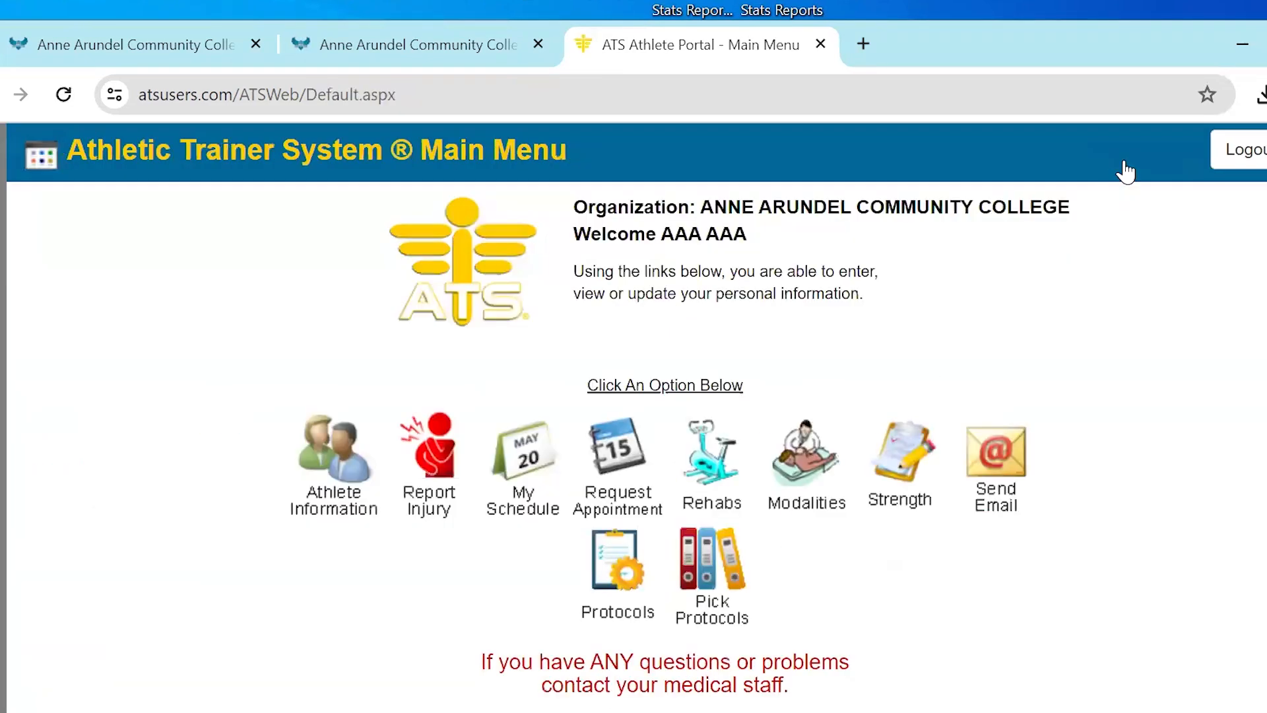
In the athlete information, examine the electronic files section and the list of form names offered for the athlete forms
click(345, 473)
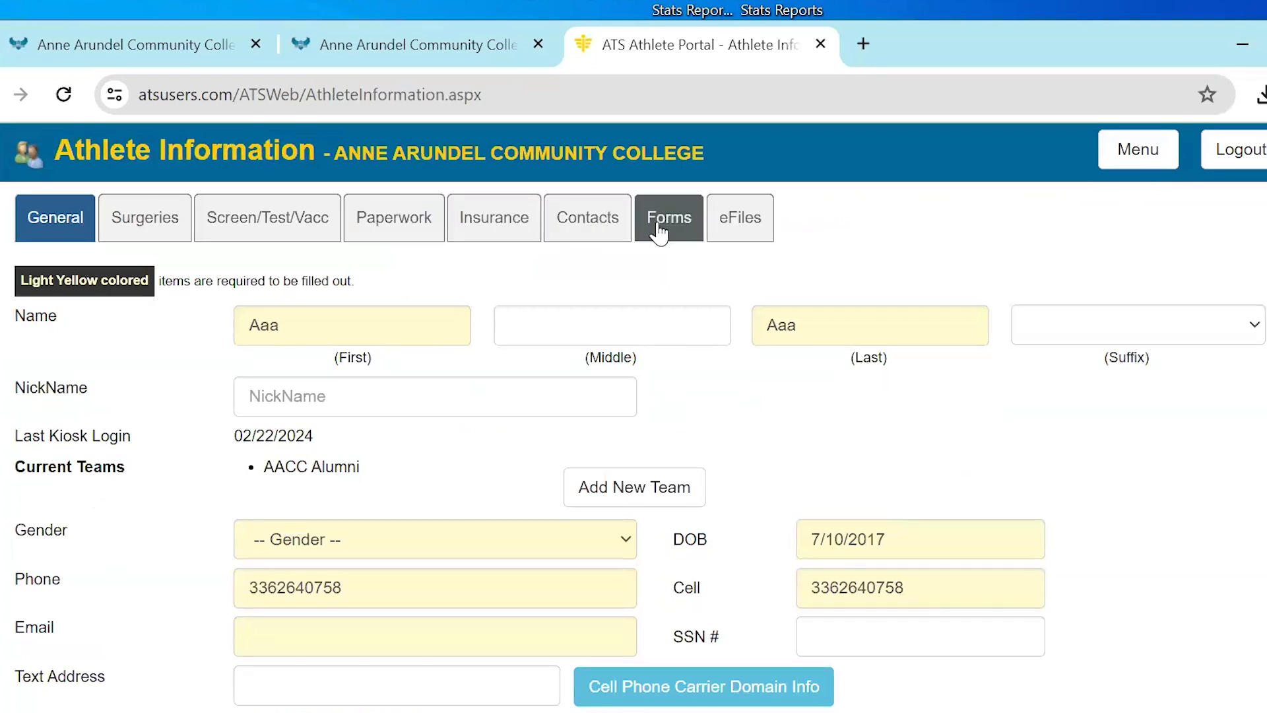
click(734, 221)
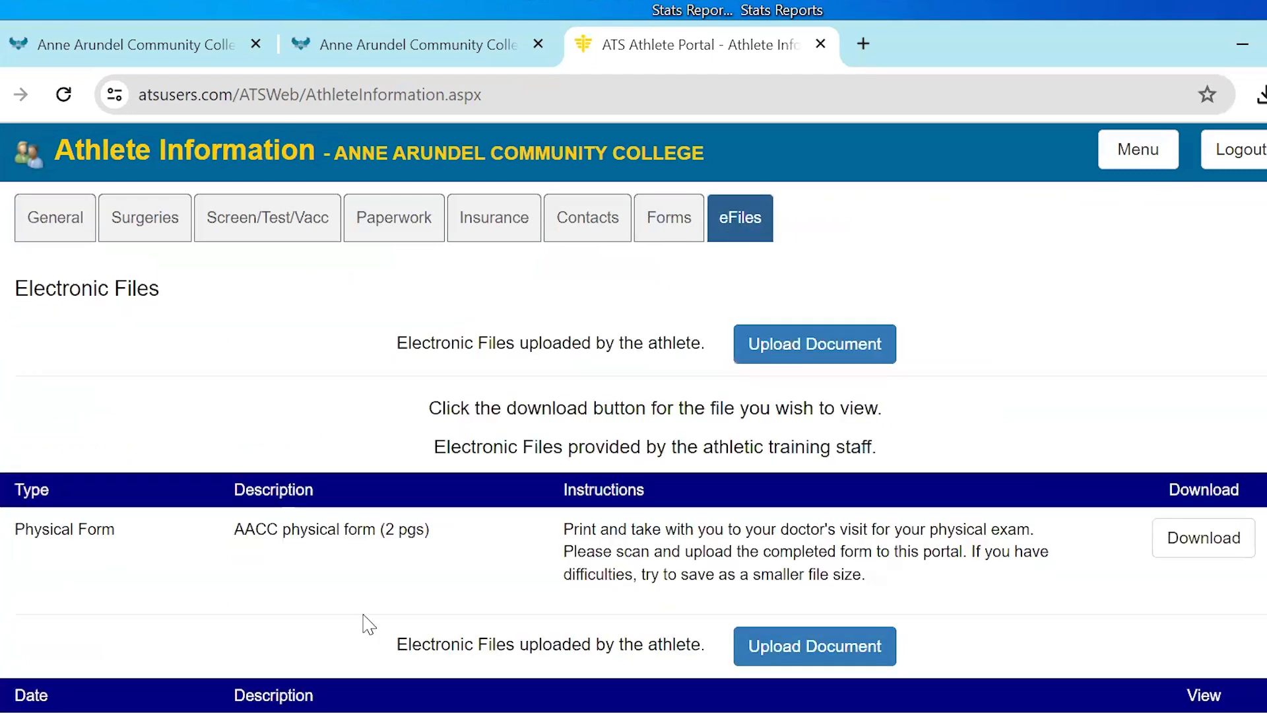
scroll(902, 546, down, 3)
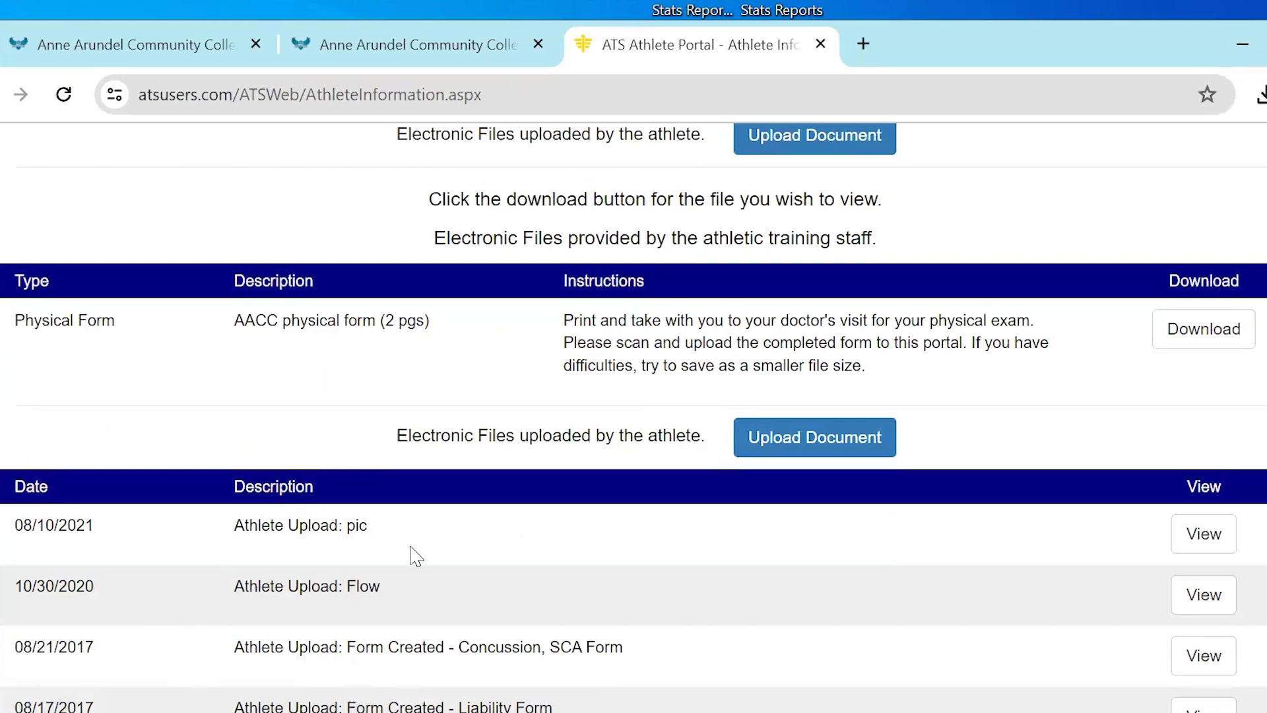
scroll(389, 600, up, 3)
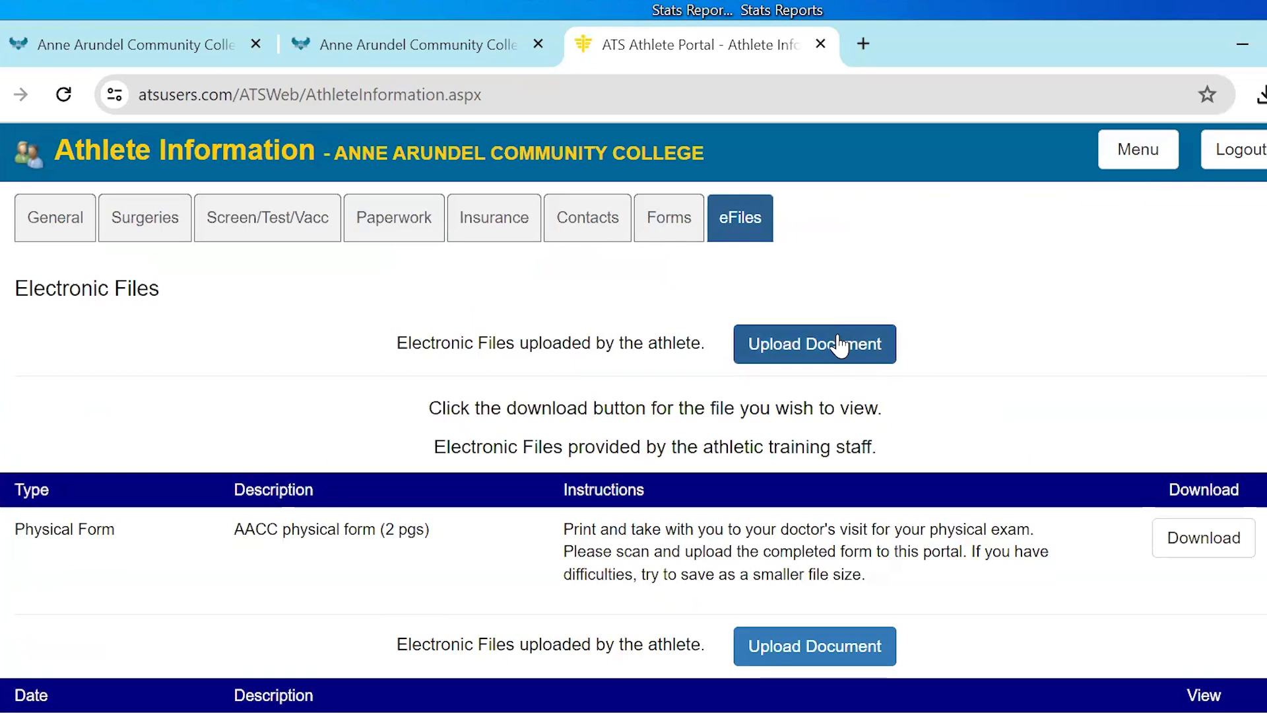
click(670, 231)
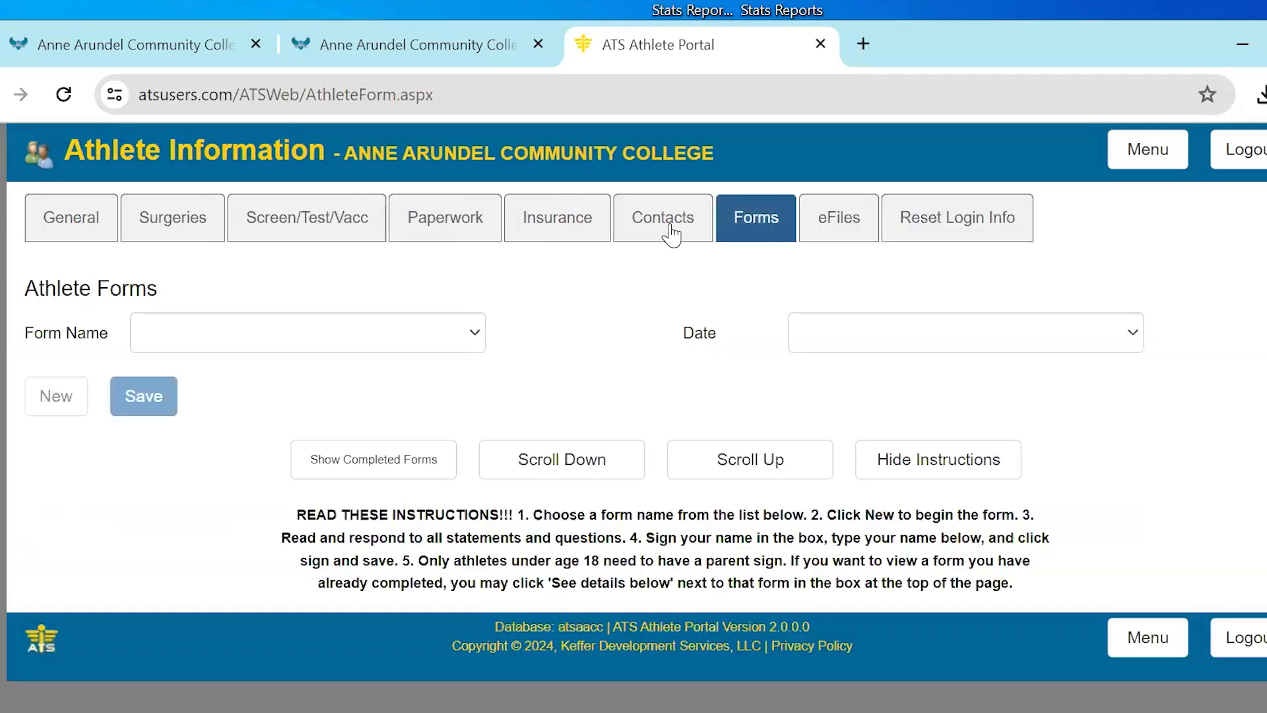
click(250, 352)
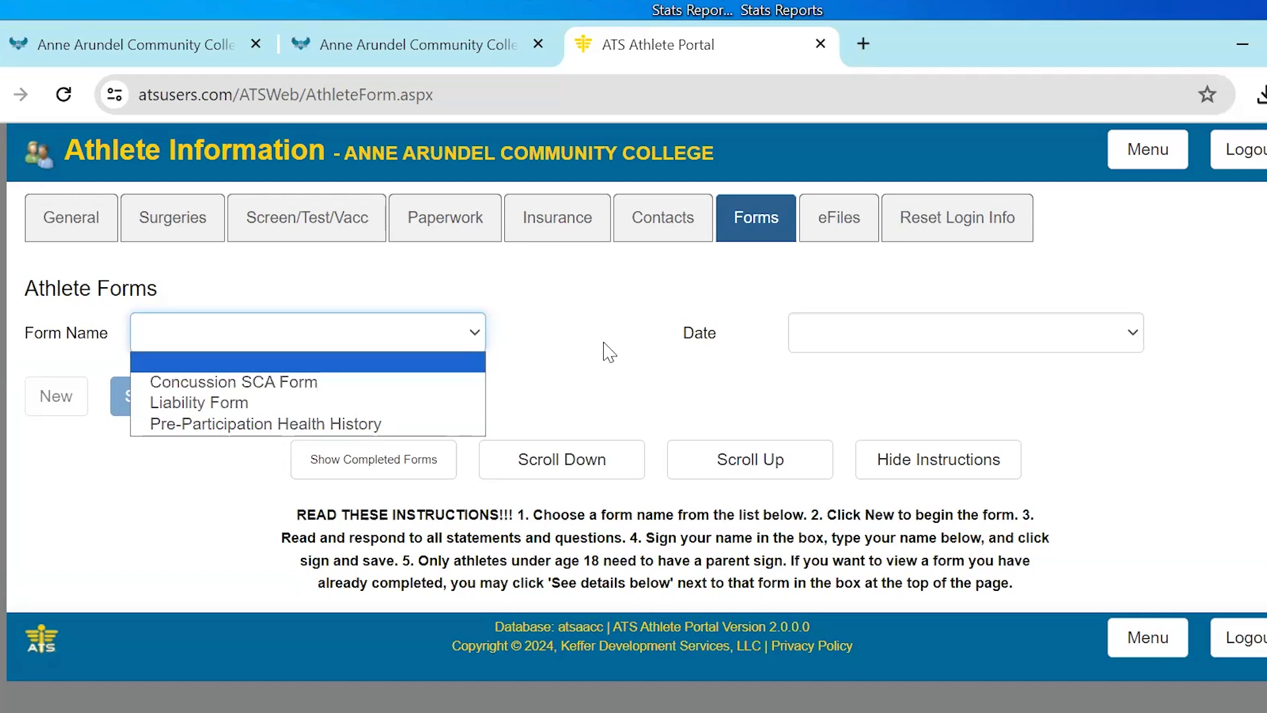
Switch to the AACC Sports Medicine Packet page and review the ATS instructions for returning and new athletes and the technical support contacts
click(438, 46)
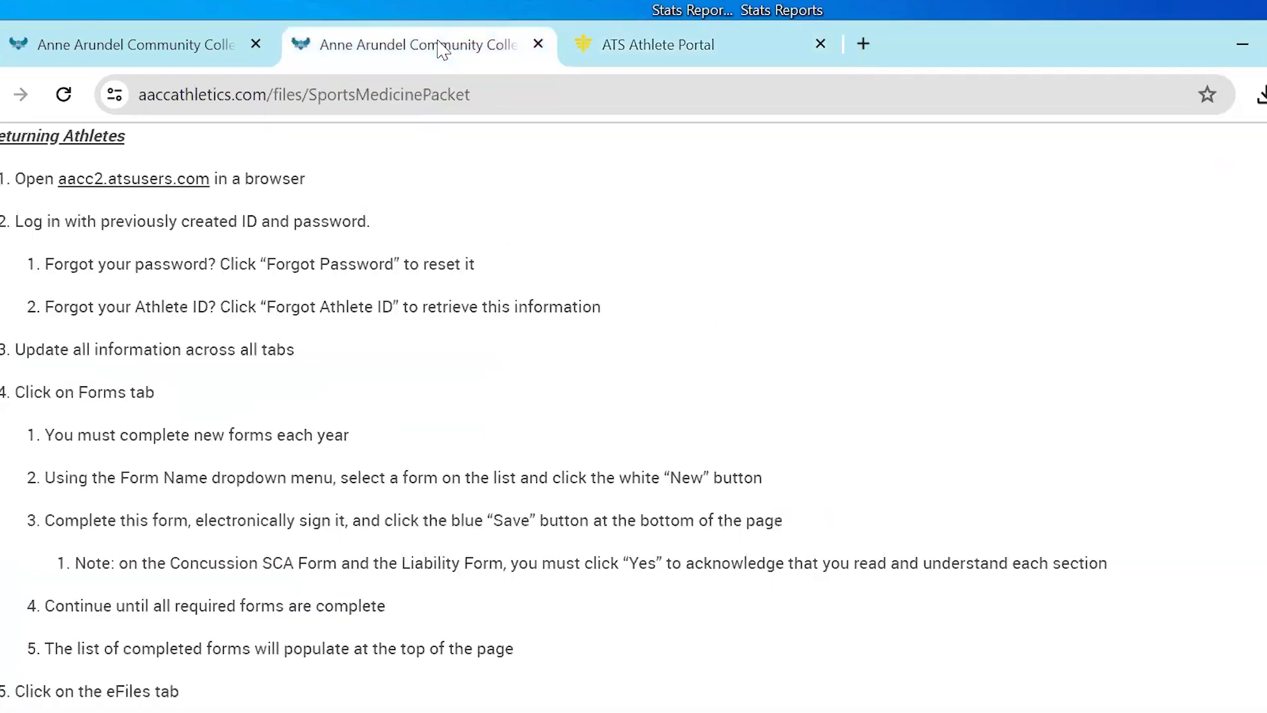
scroll(205, 436, down, 4)
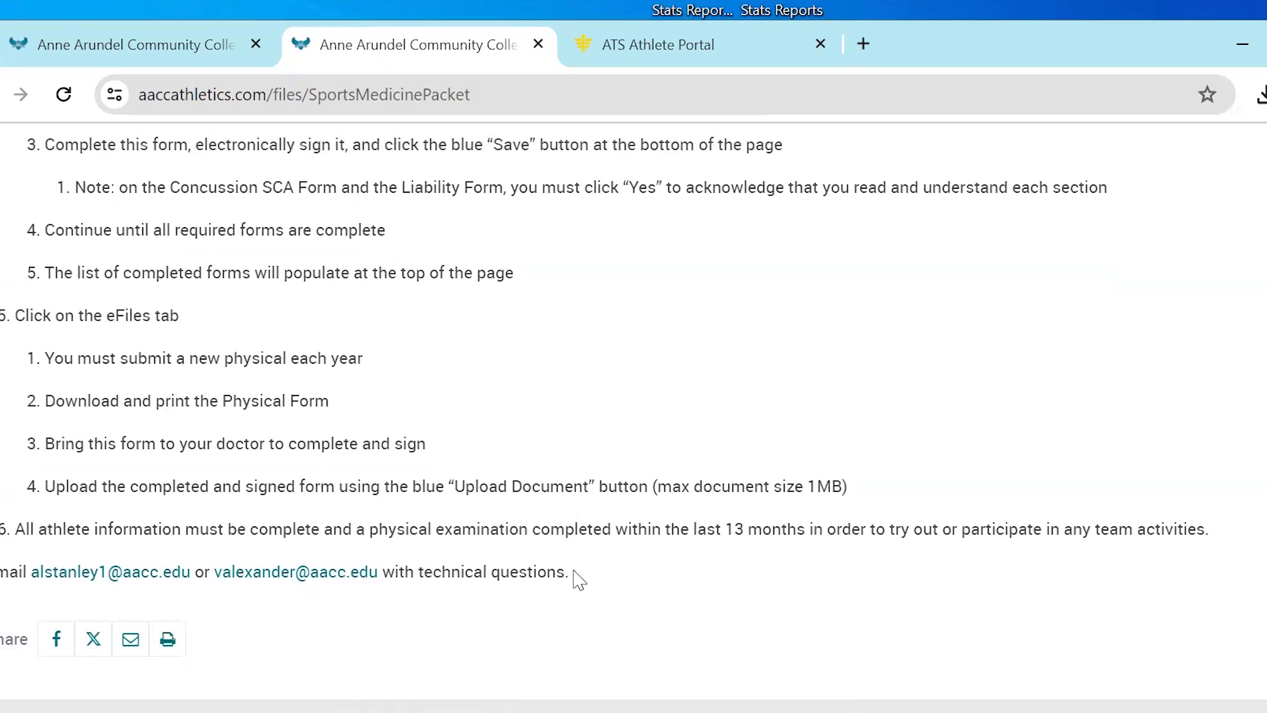
scroll(579, 580, down, 1)
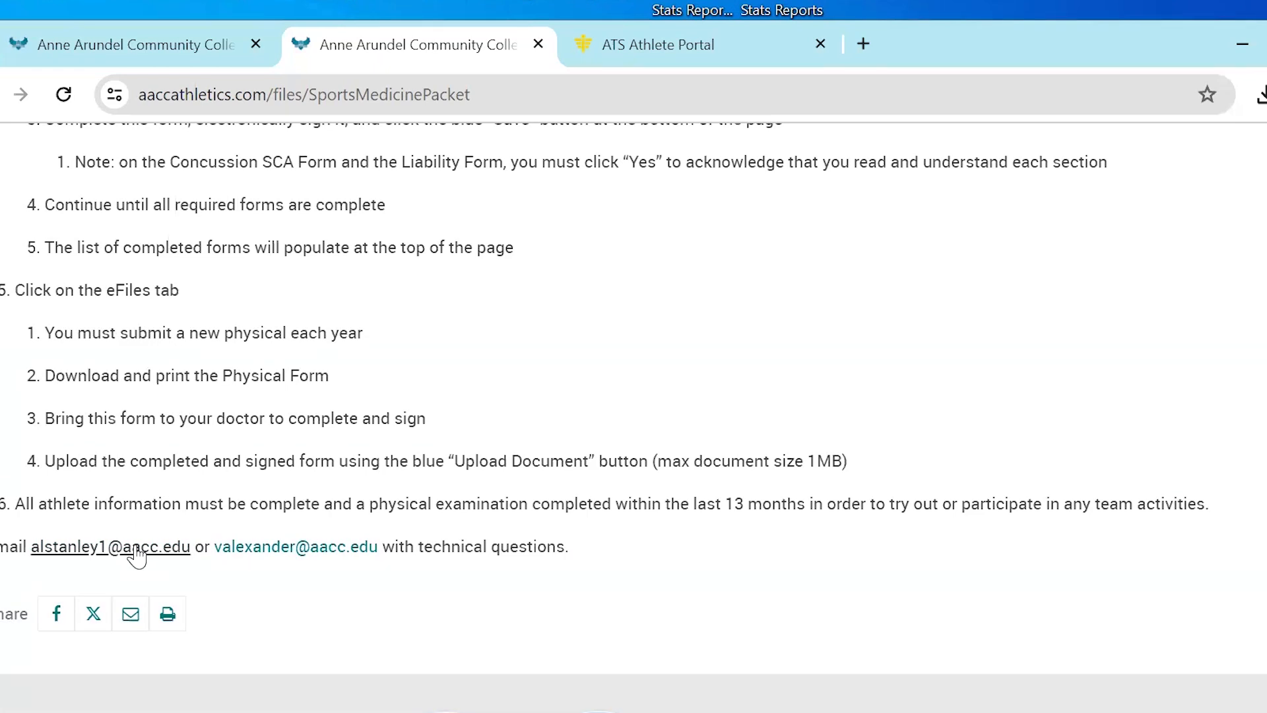
scroll(112, 554, up, 6)
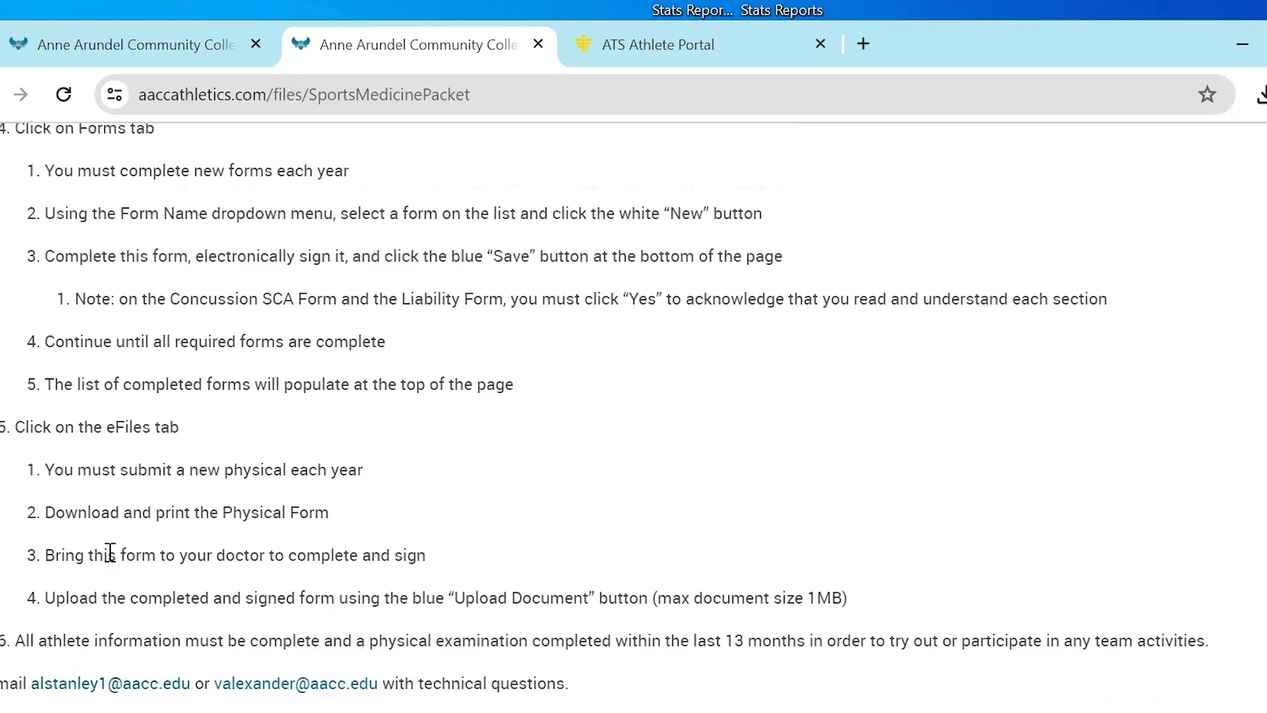
scroll(110, 553, up, 10)
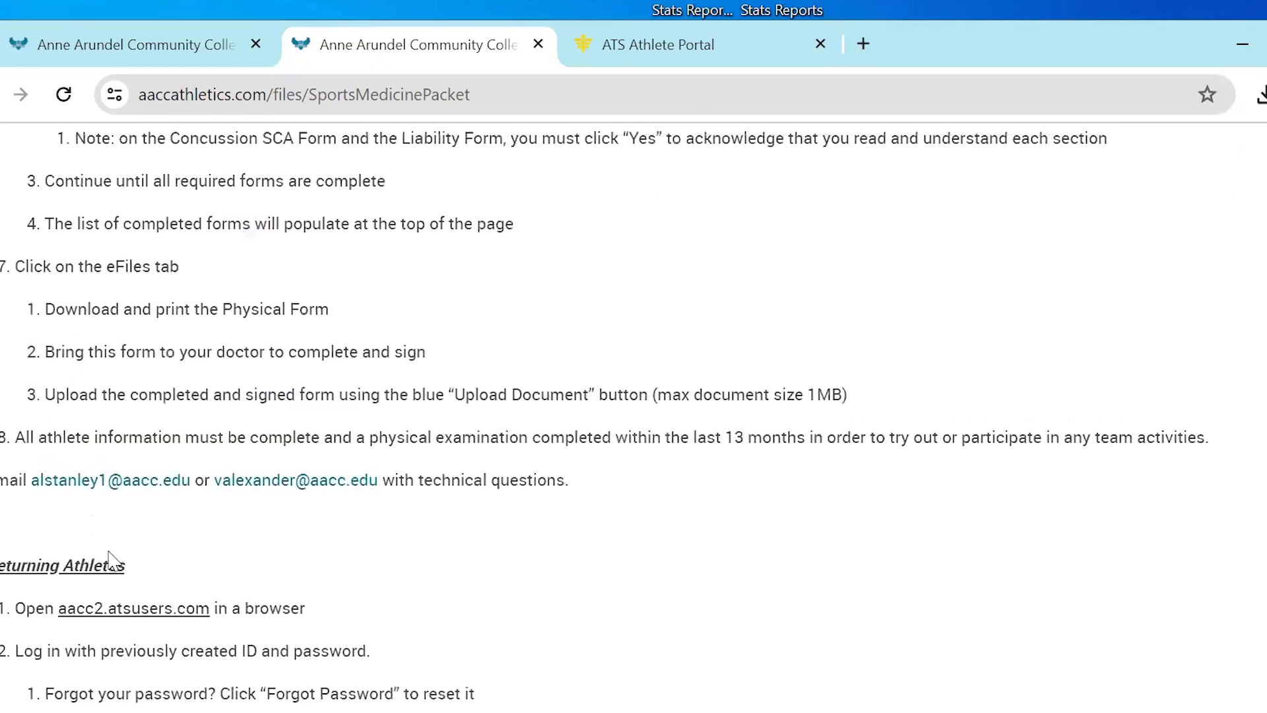
scroll(112, 559, up, 13)
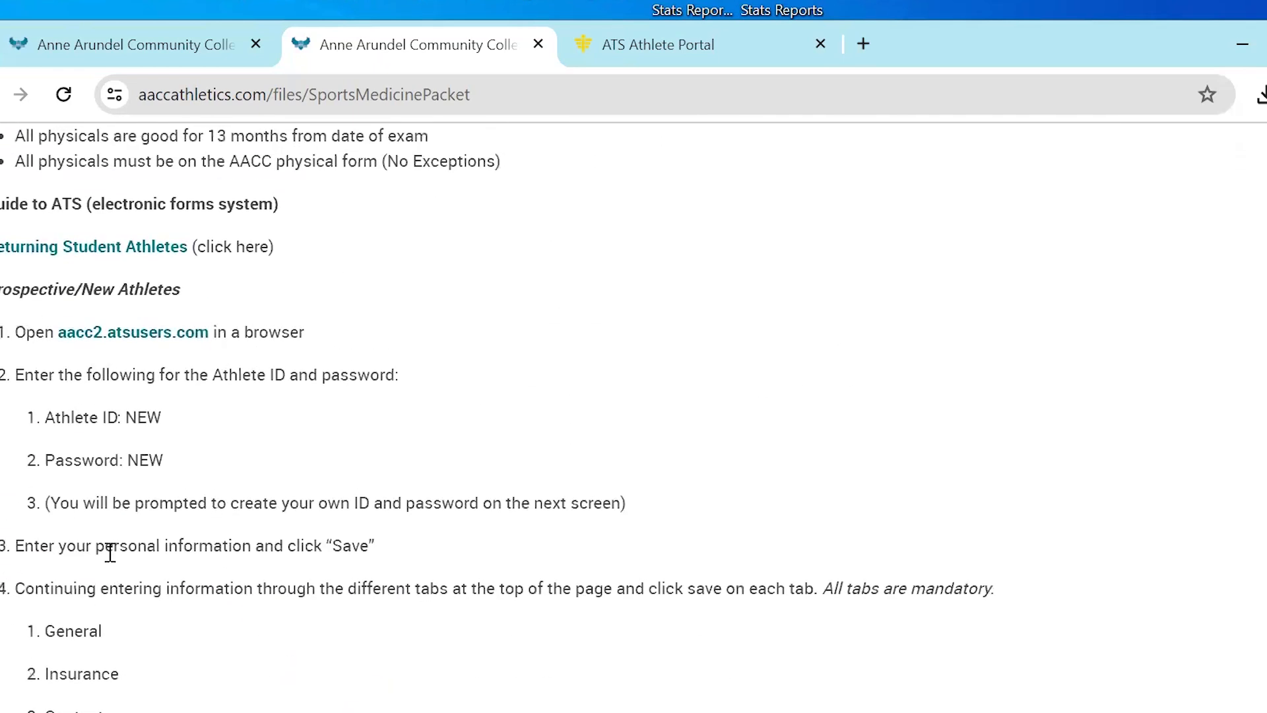